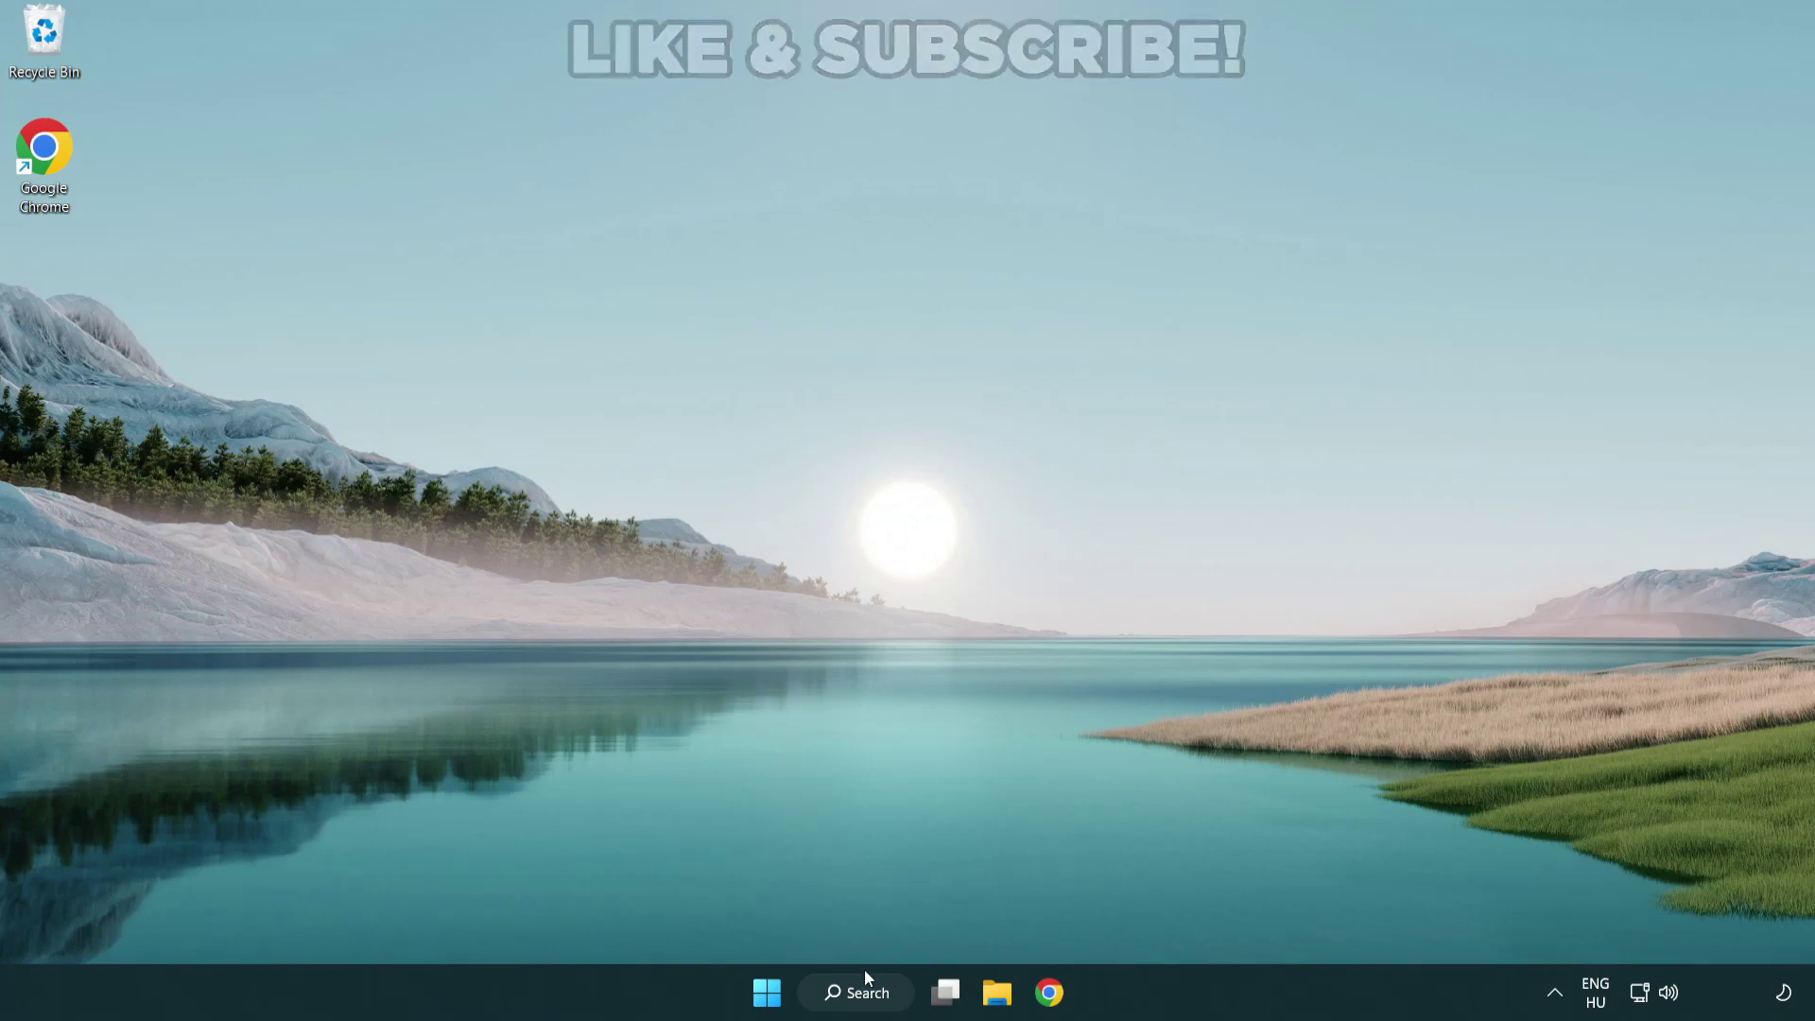
Search for 'device manager' in Windows Search and open Device Manager from the results.
left_click(865, 994)
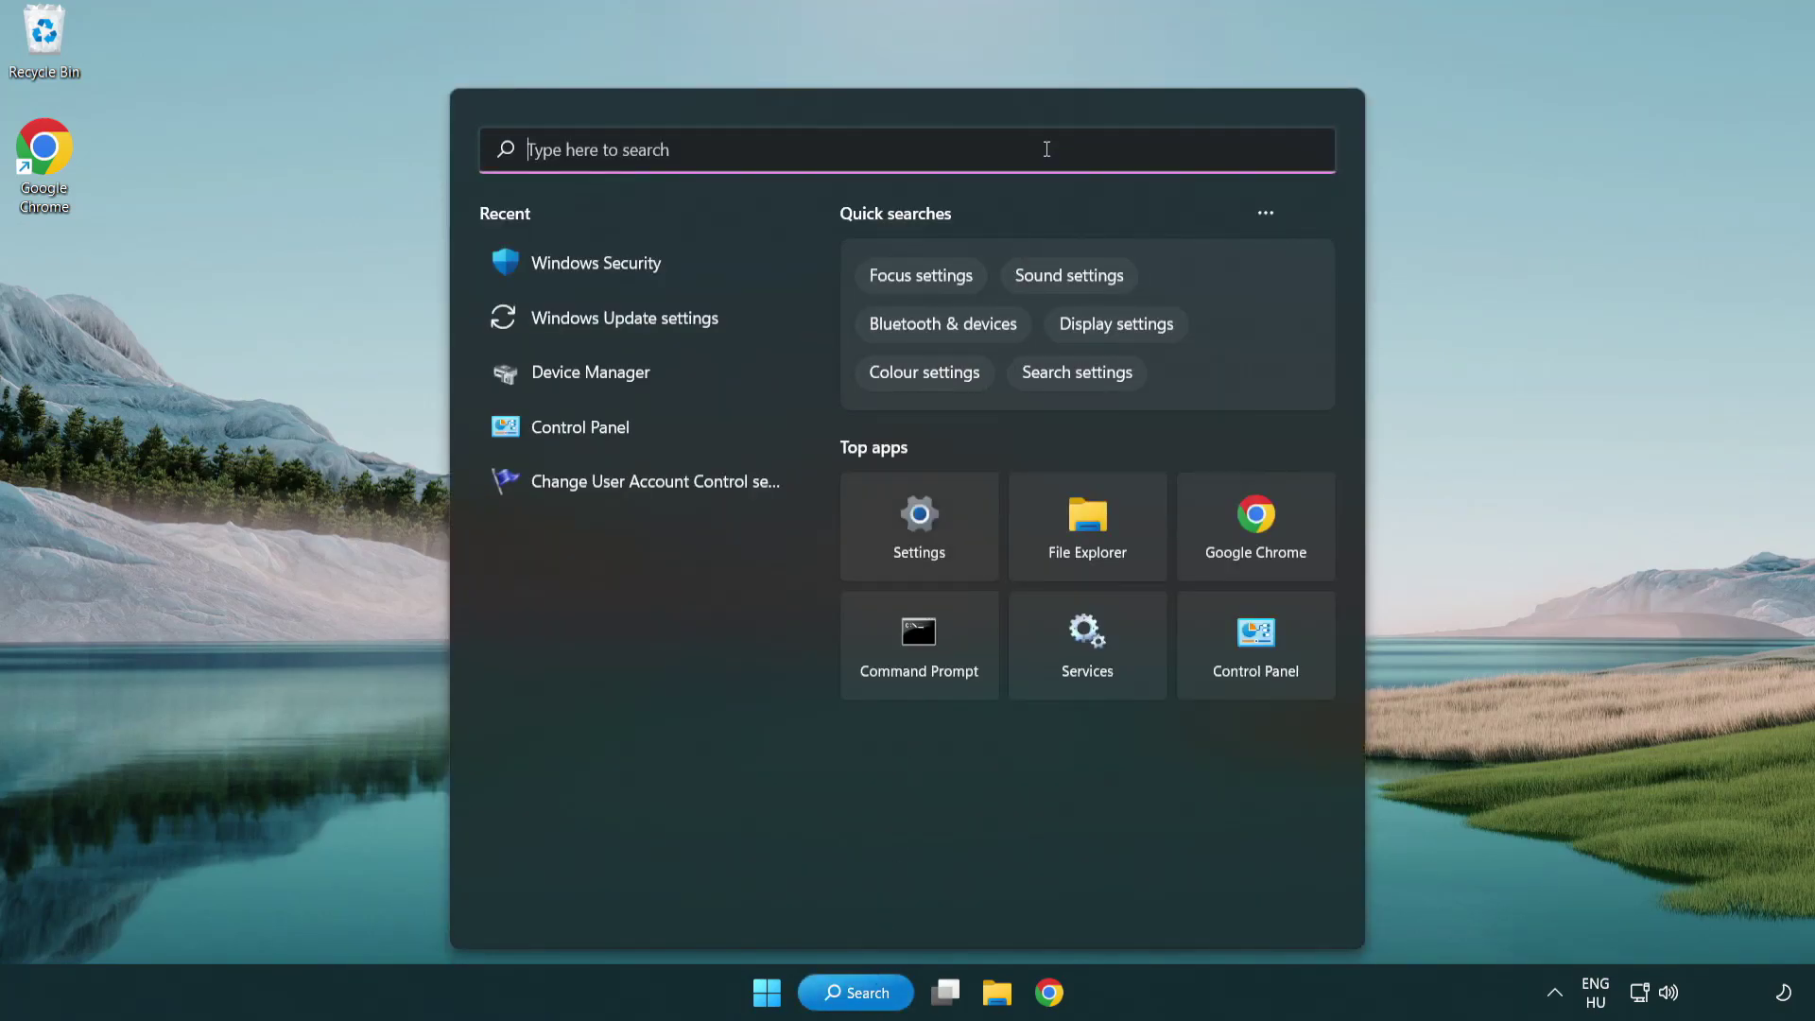
type("device m")
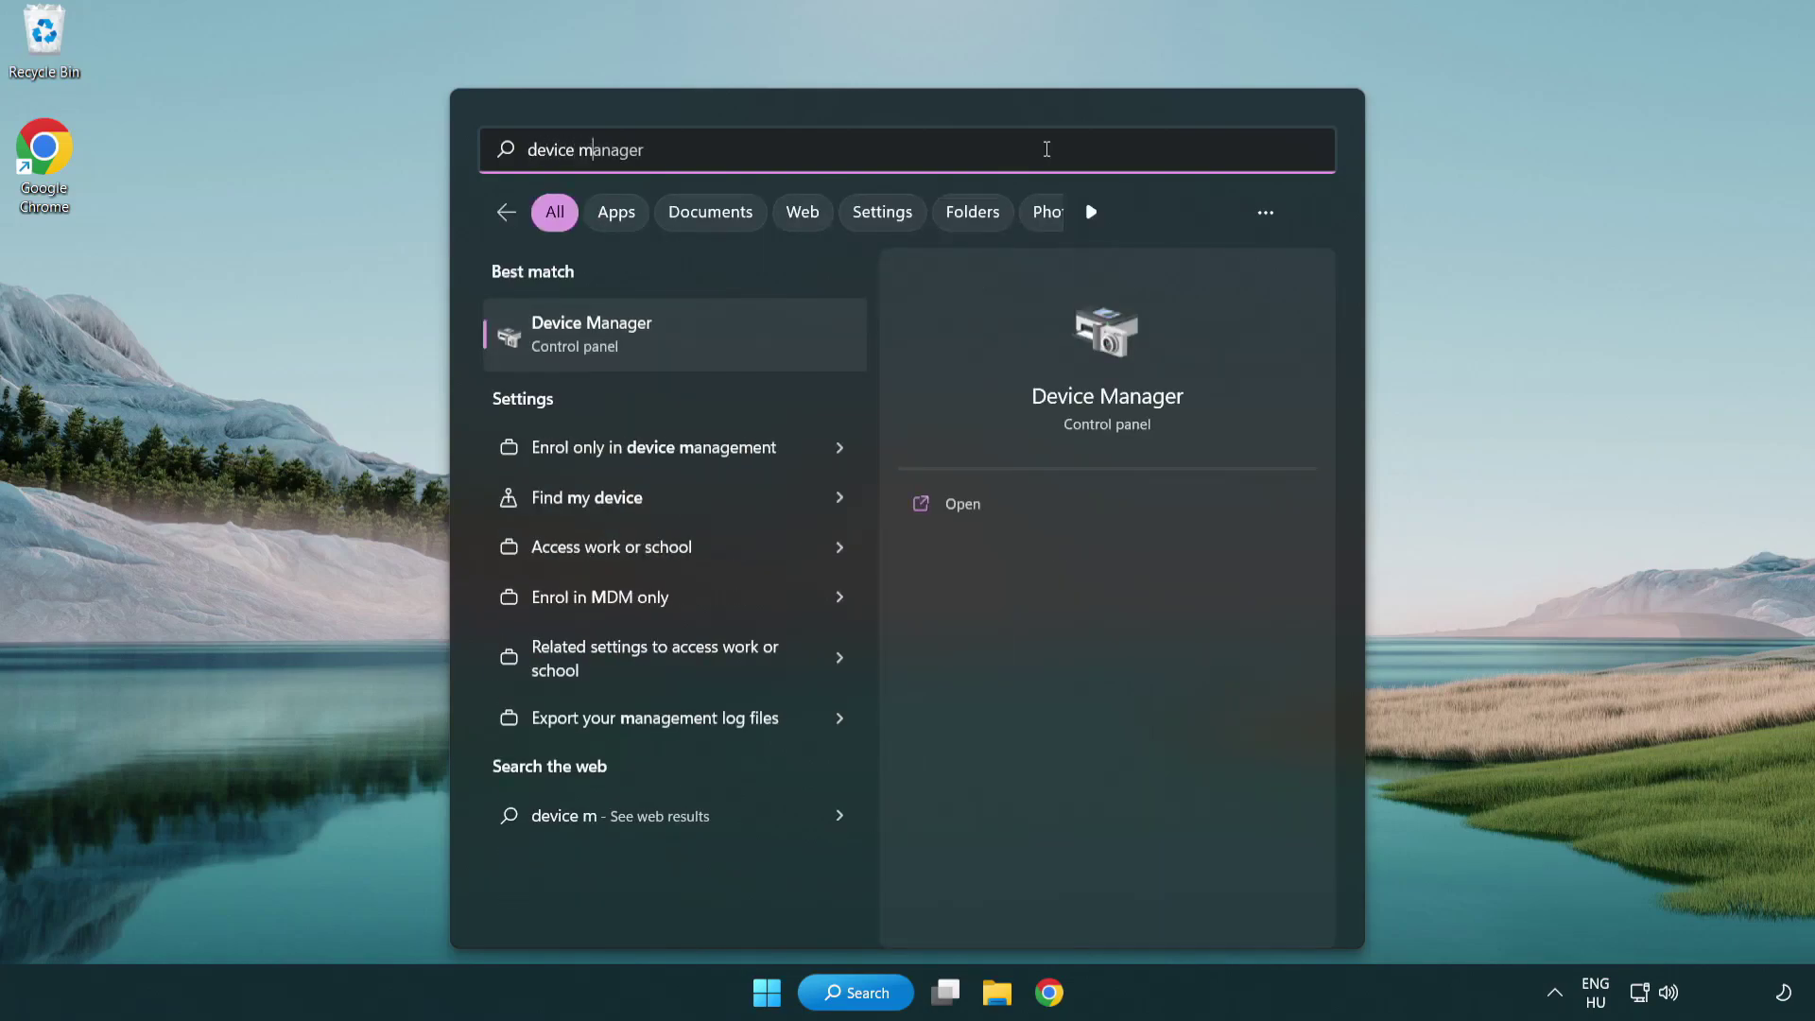
type("anager")
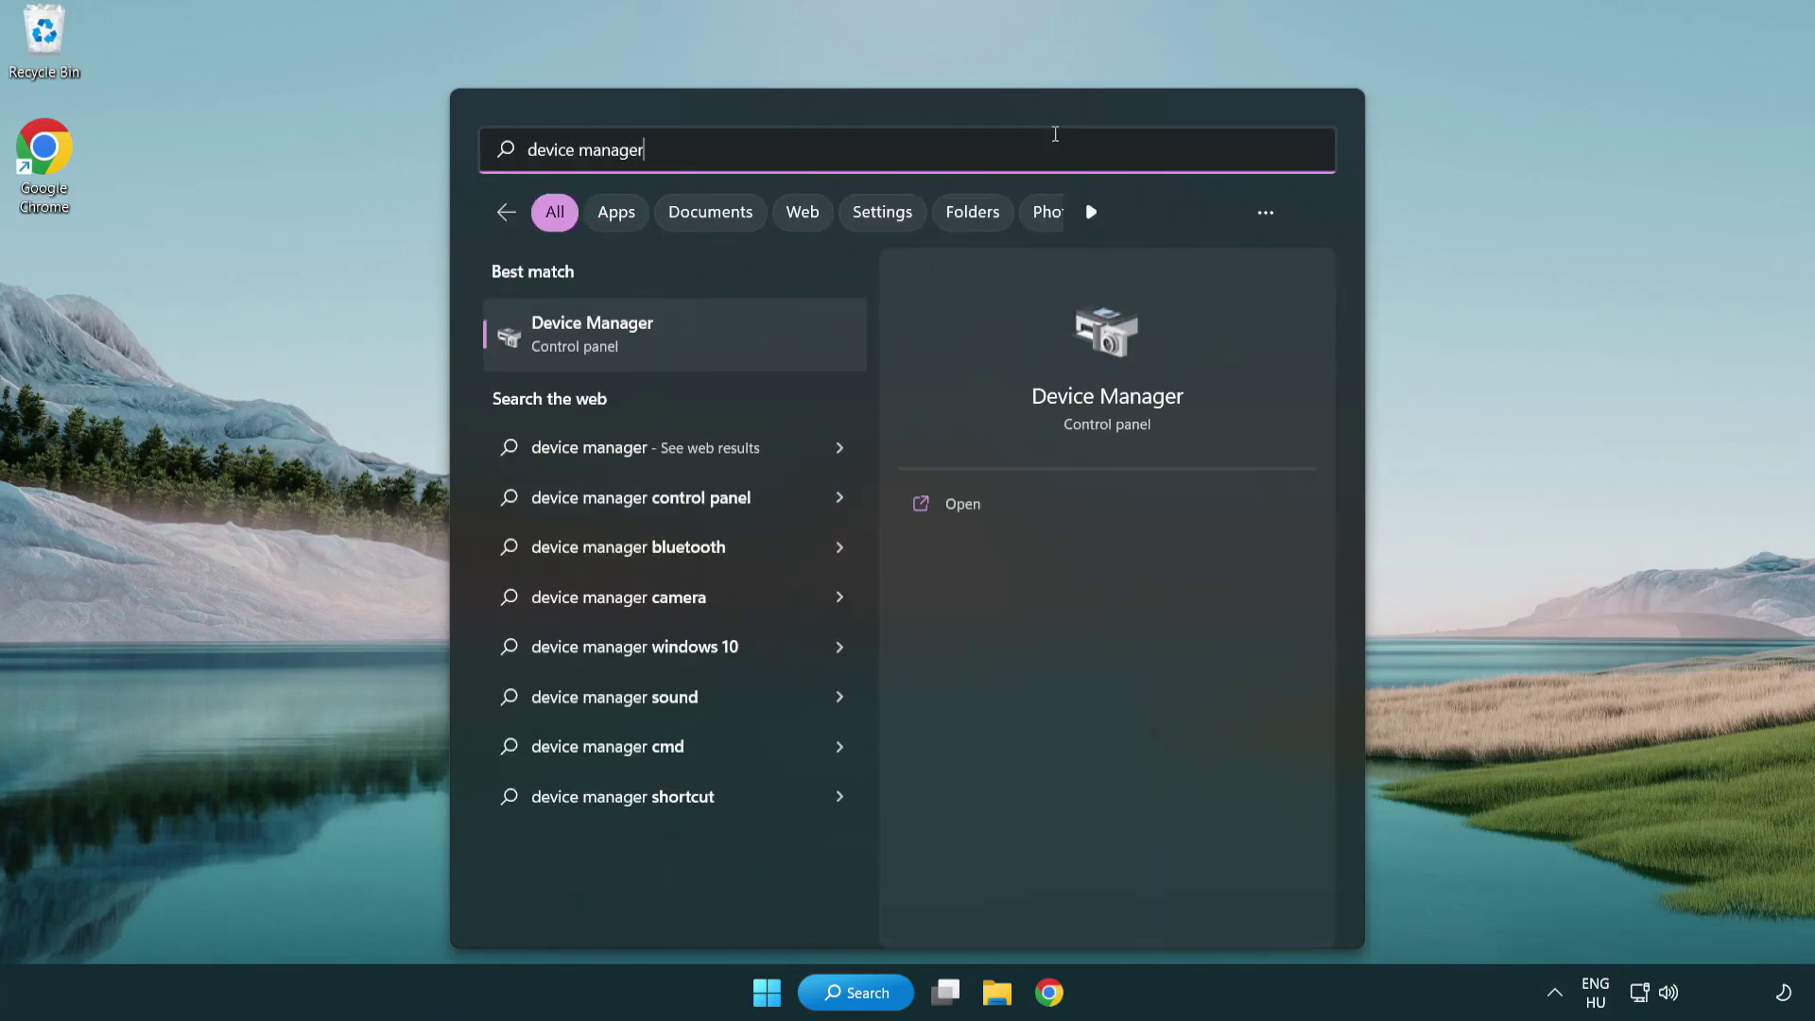
left_click(727, 343)
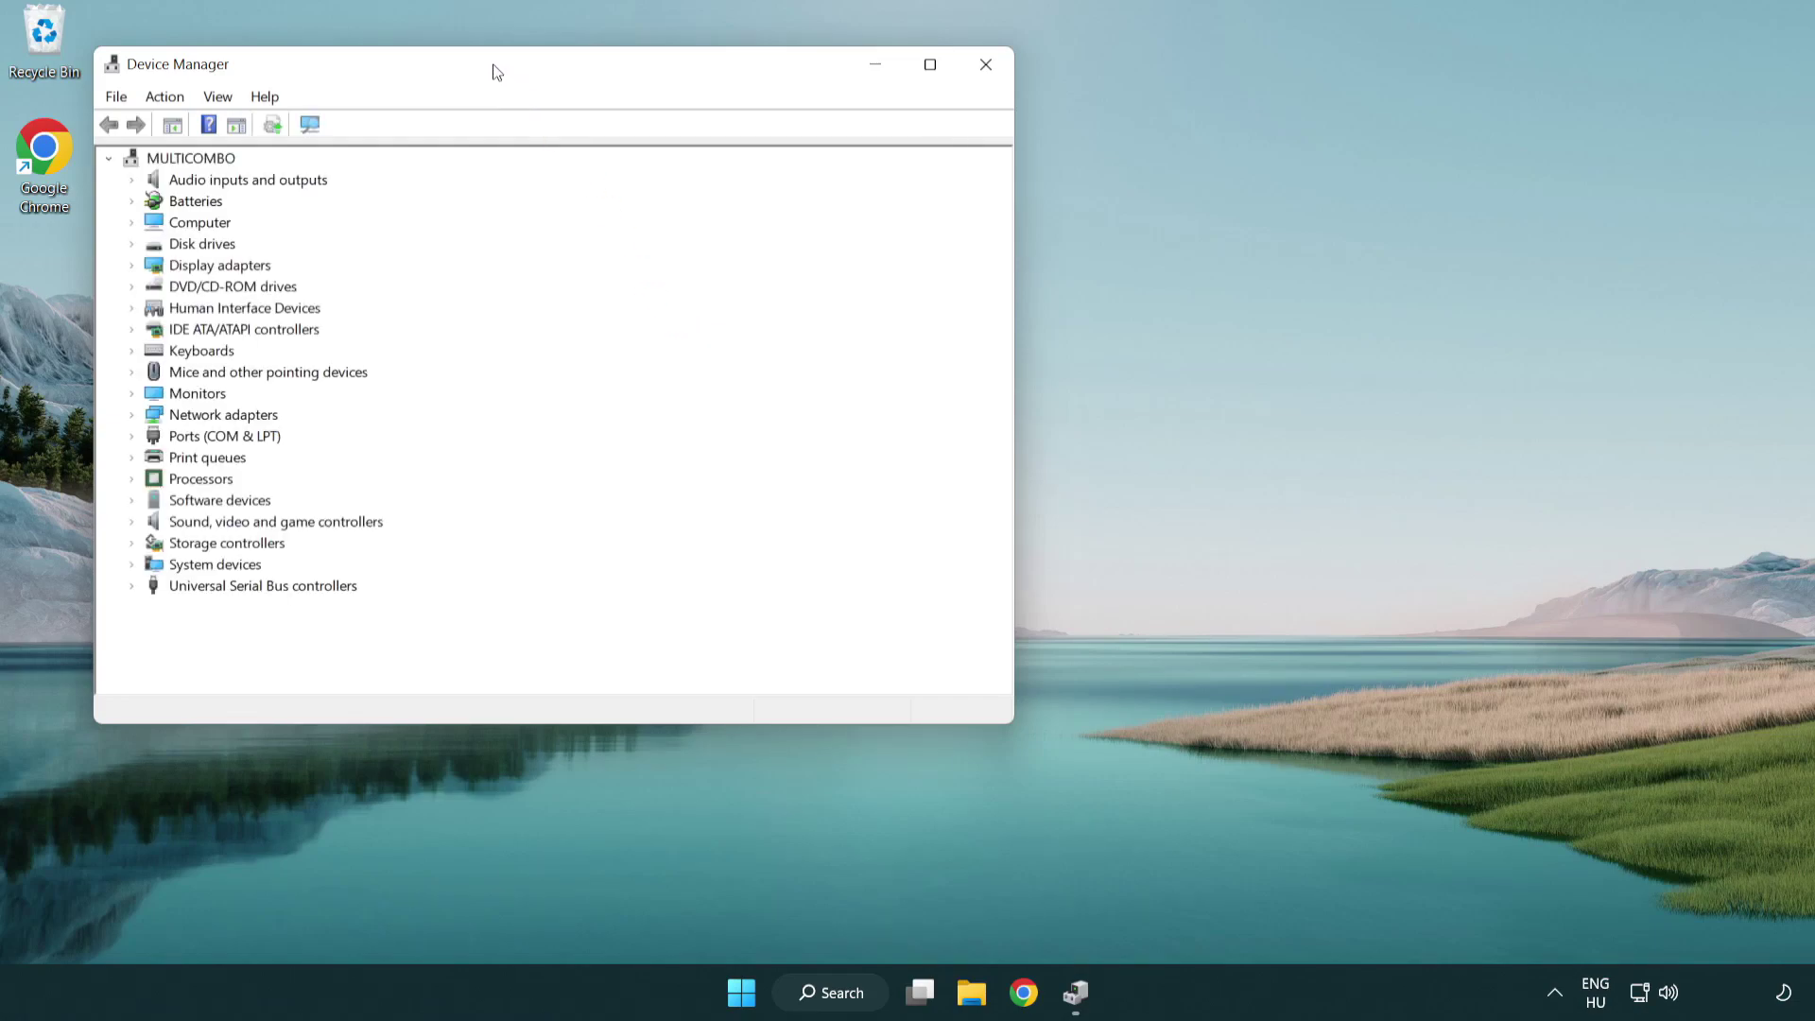
Start a driver update for the VMware SVGA 3D adapter under Display adapters.
left_click_drag(495, 71, 798, 181)
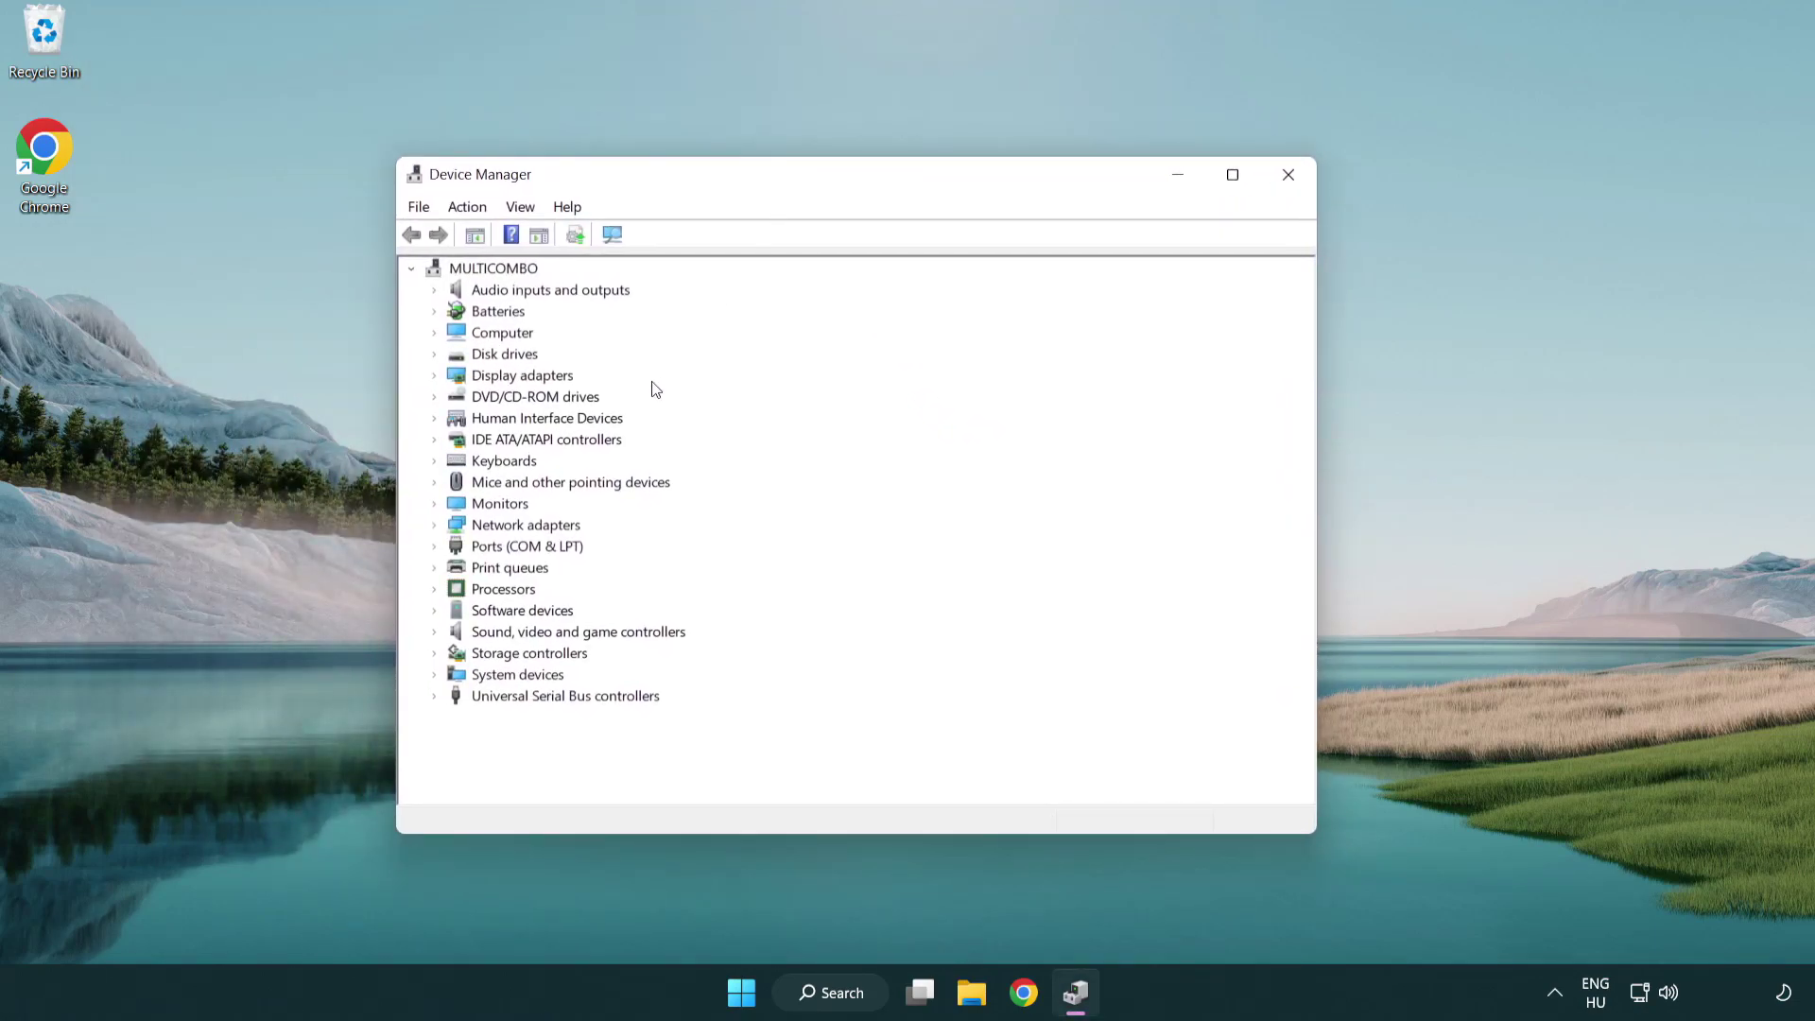
left_click(513, 378)
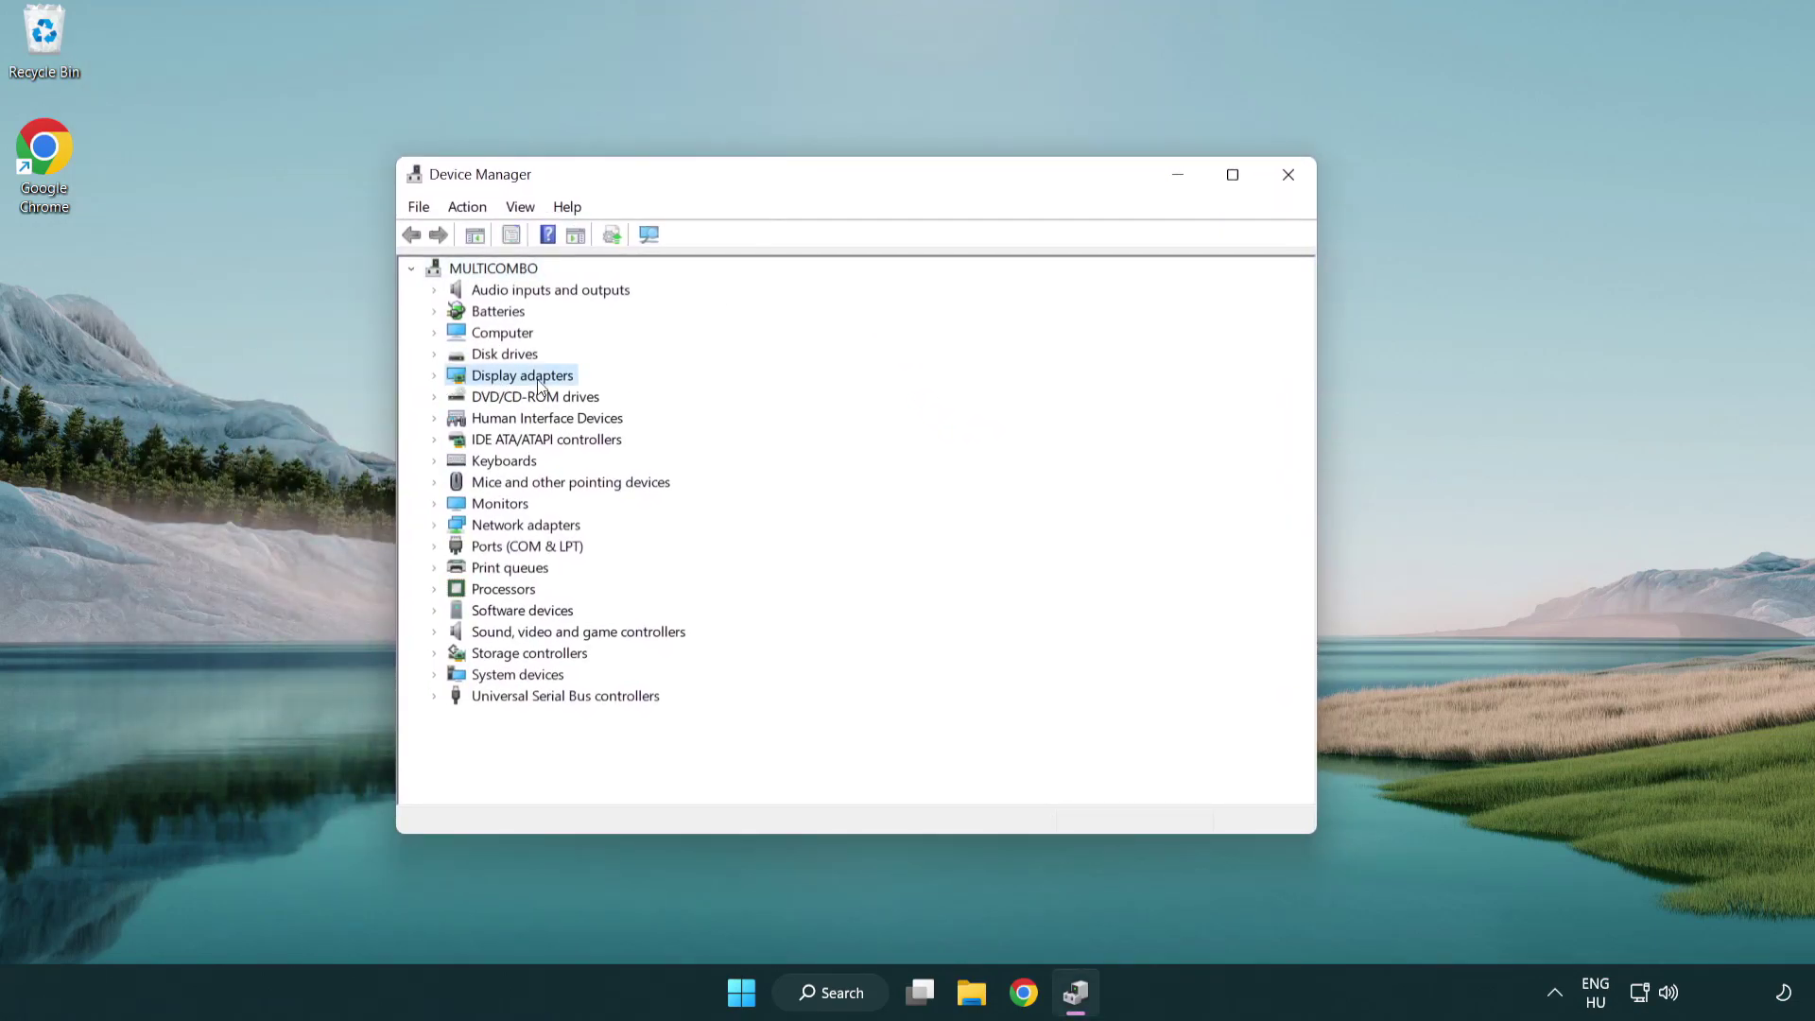
left_click(435, 376)
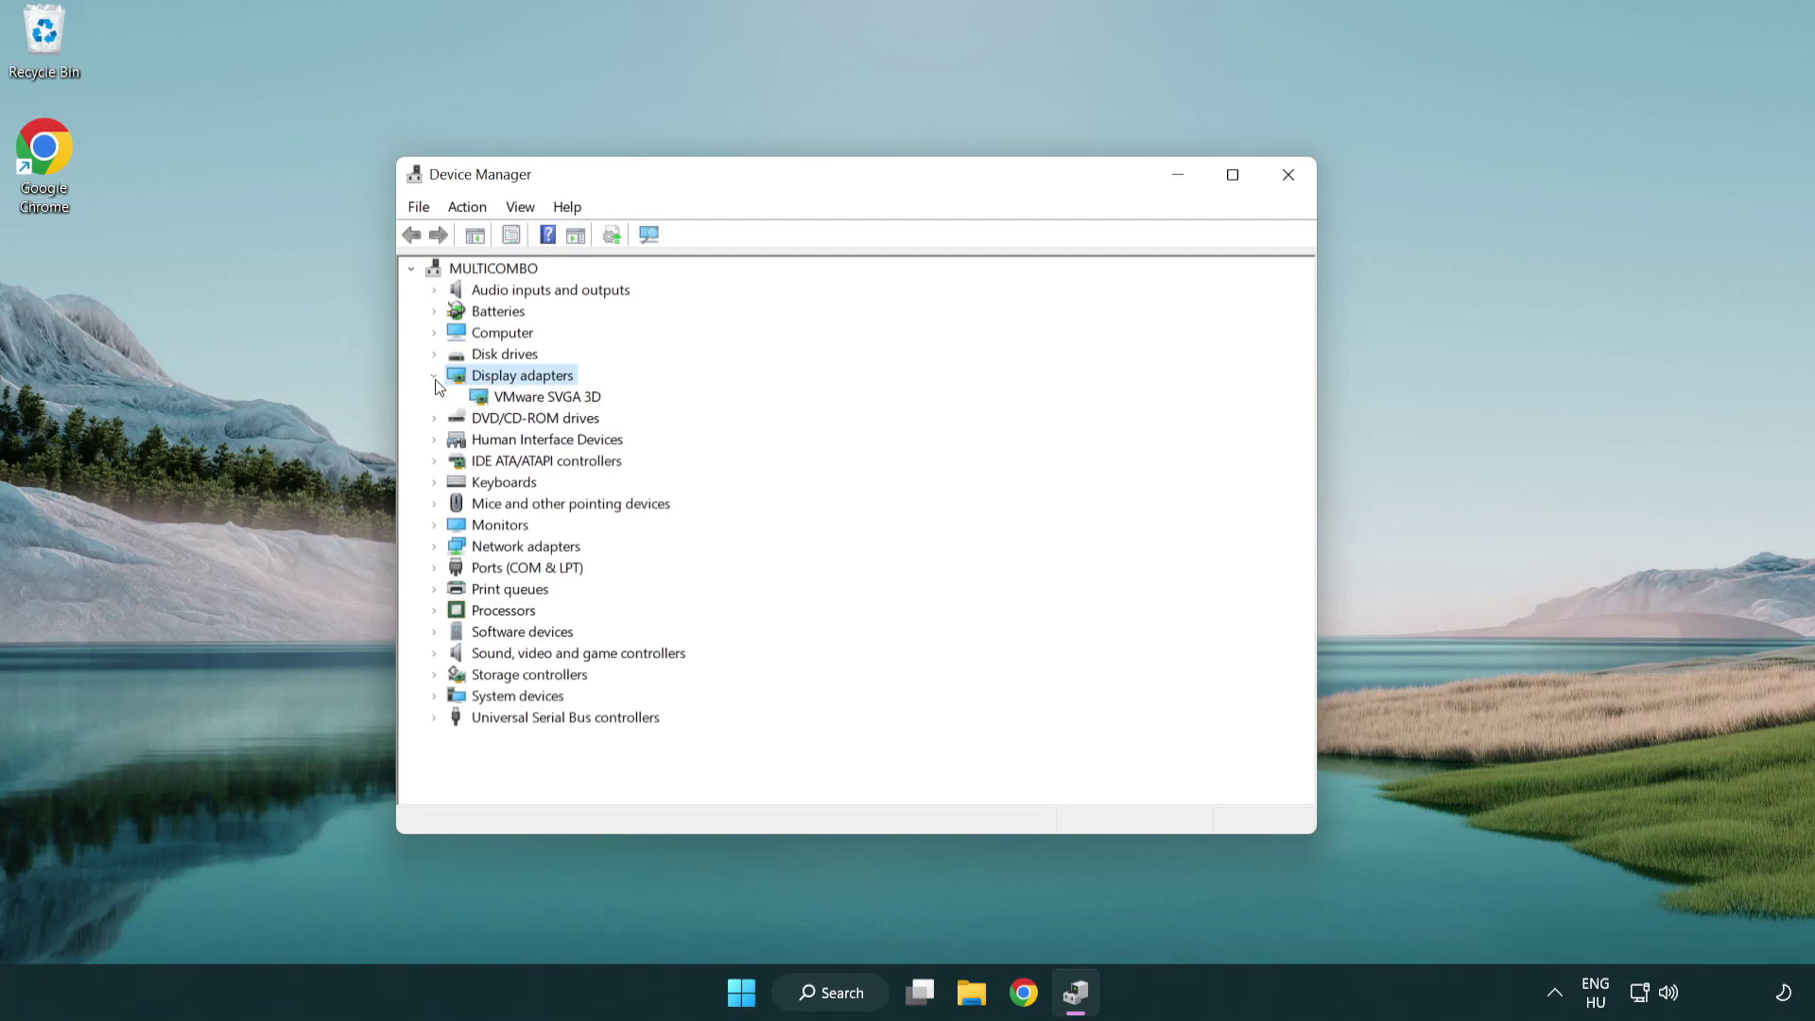
left_click(540, 403)
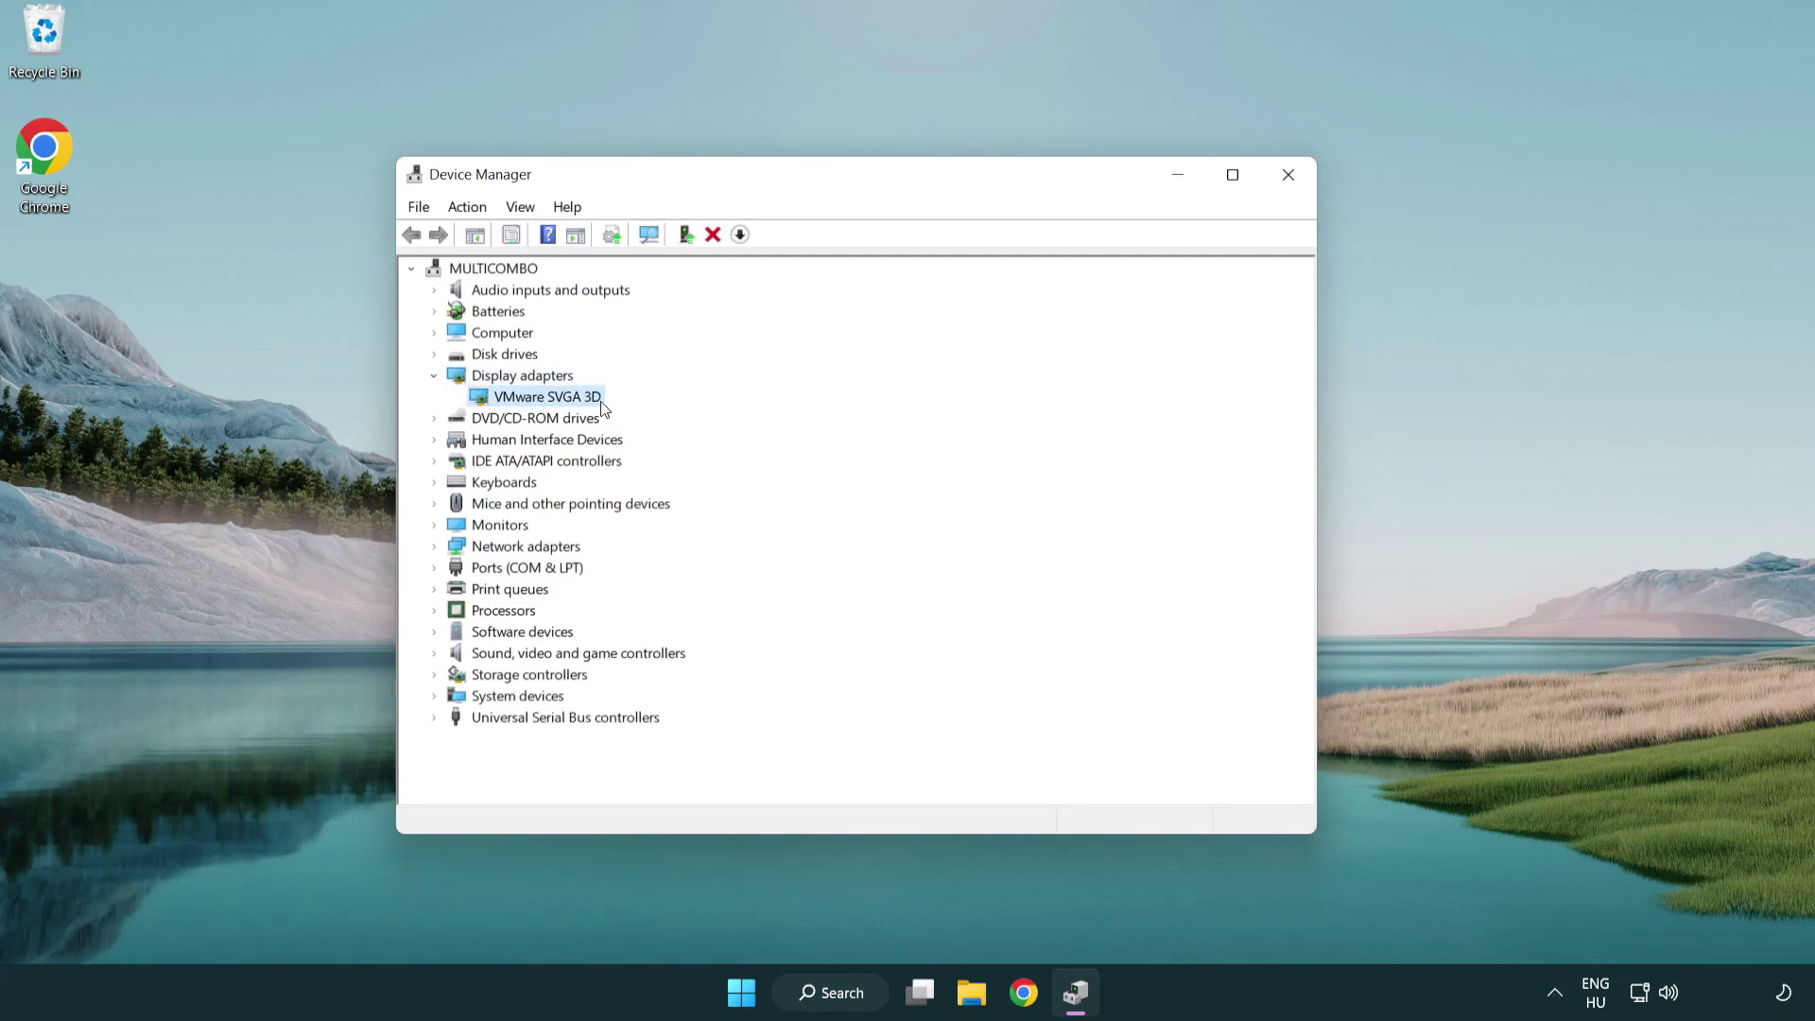
right_click(540, 405)
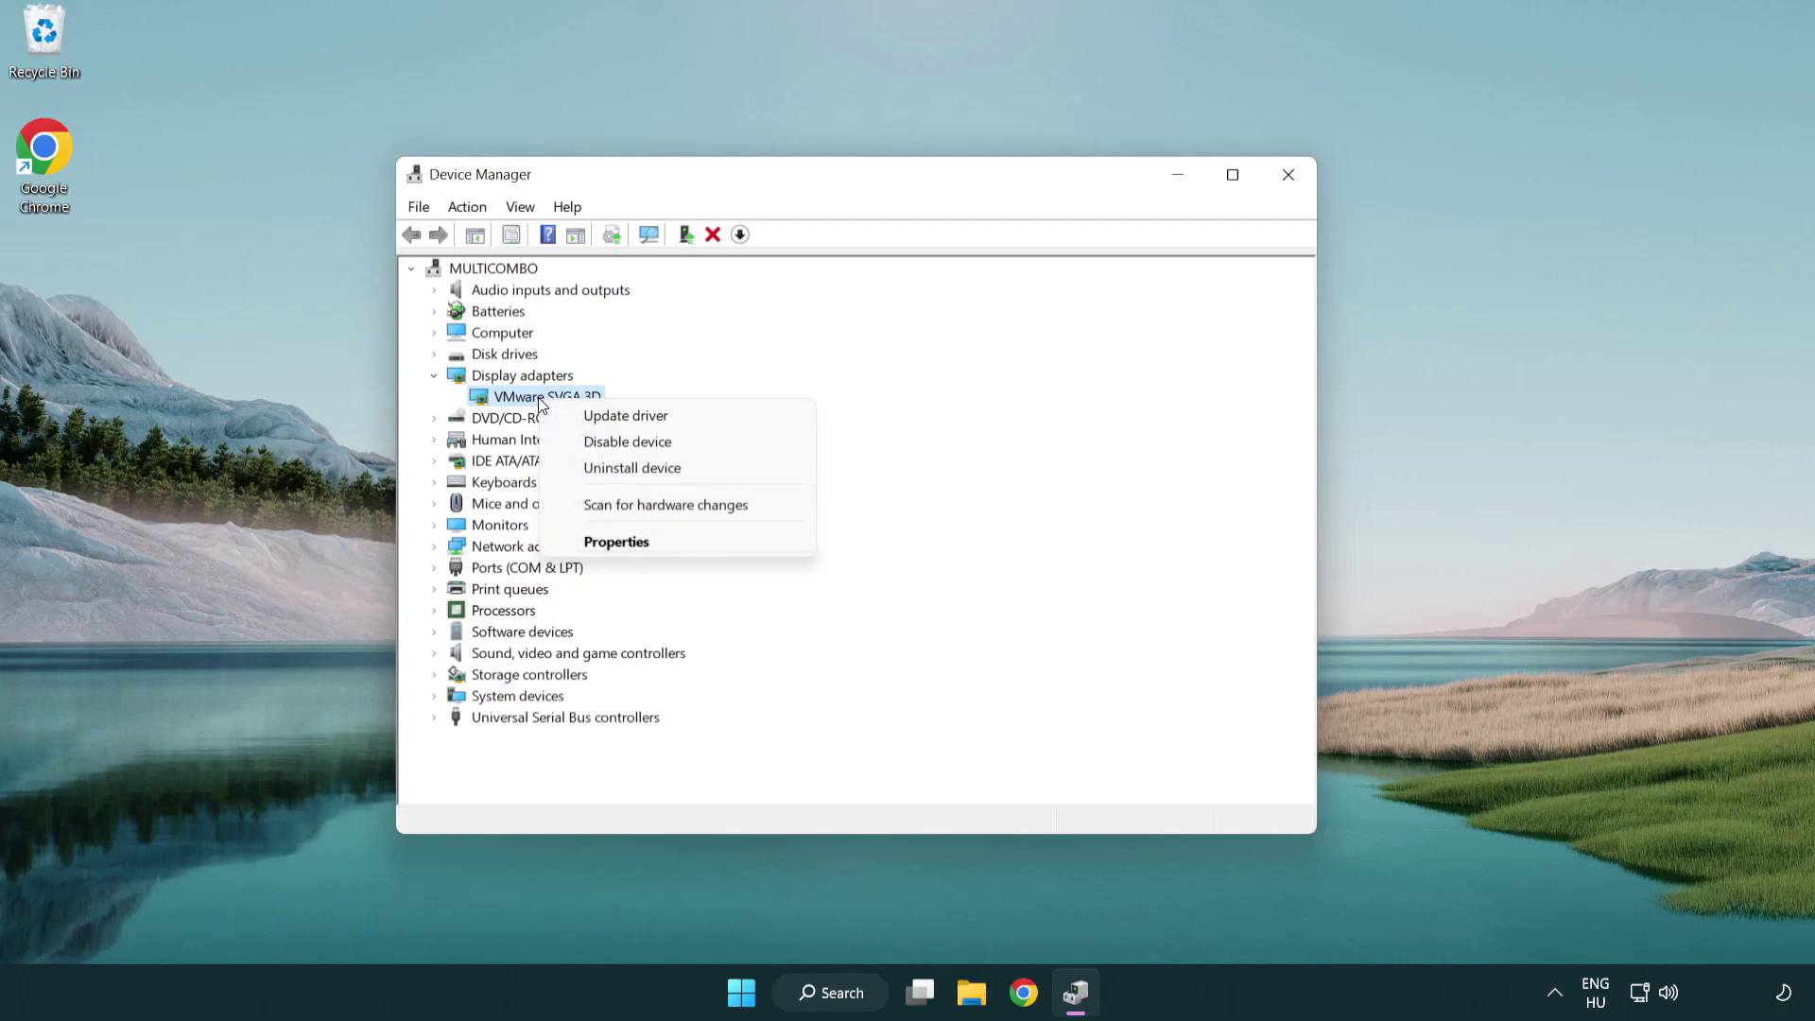
left_click(716, 418)
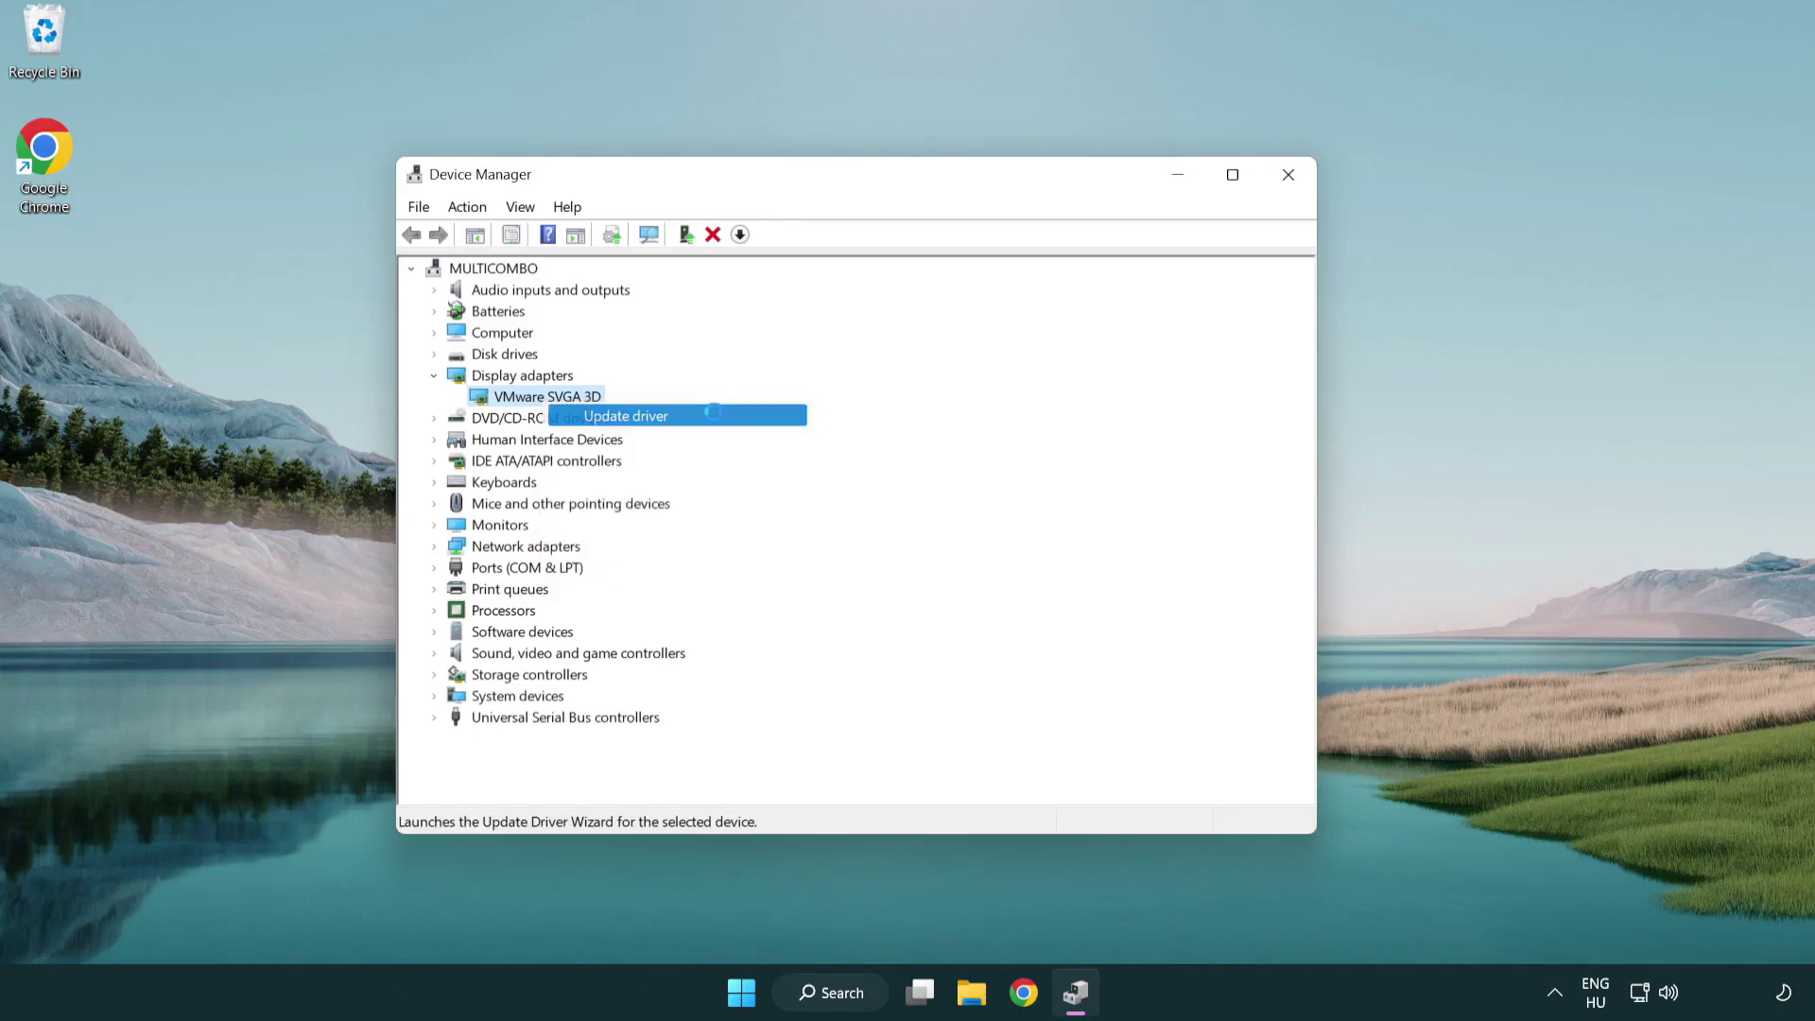
left_click_drag(749, 284, 789, 269)
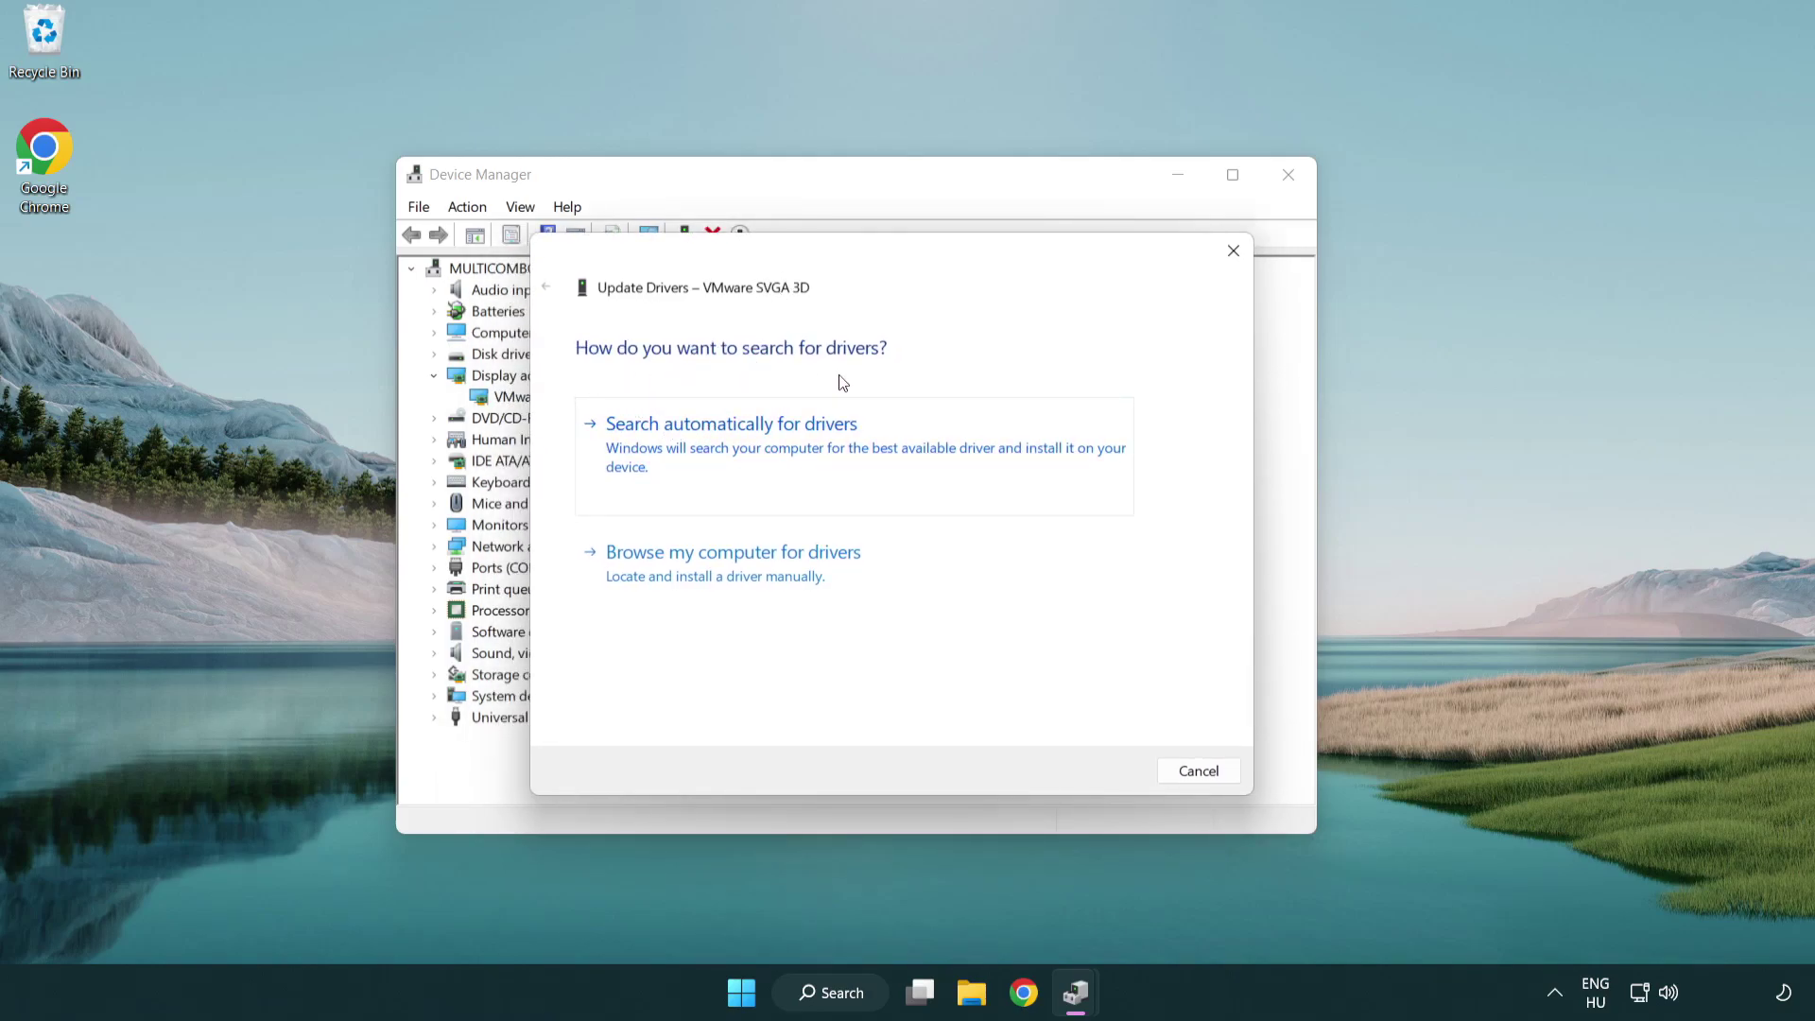
Search automatically for VMware SVGA 3D drivers, confirming the best one is installed, then dismiss.
left_click(797, 440)
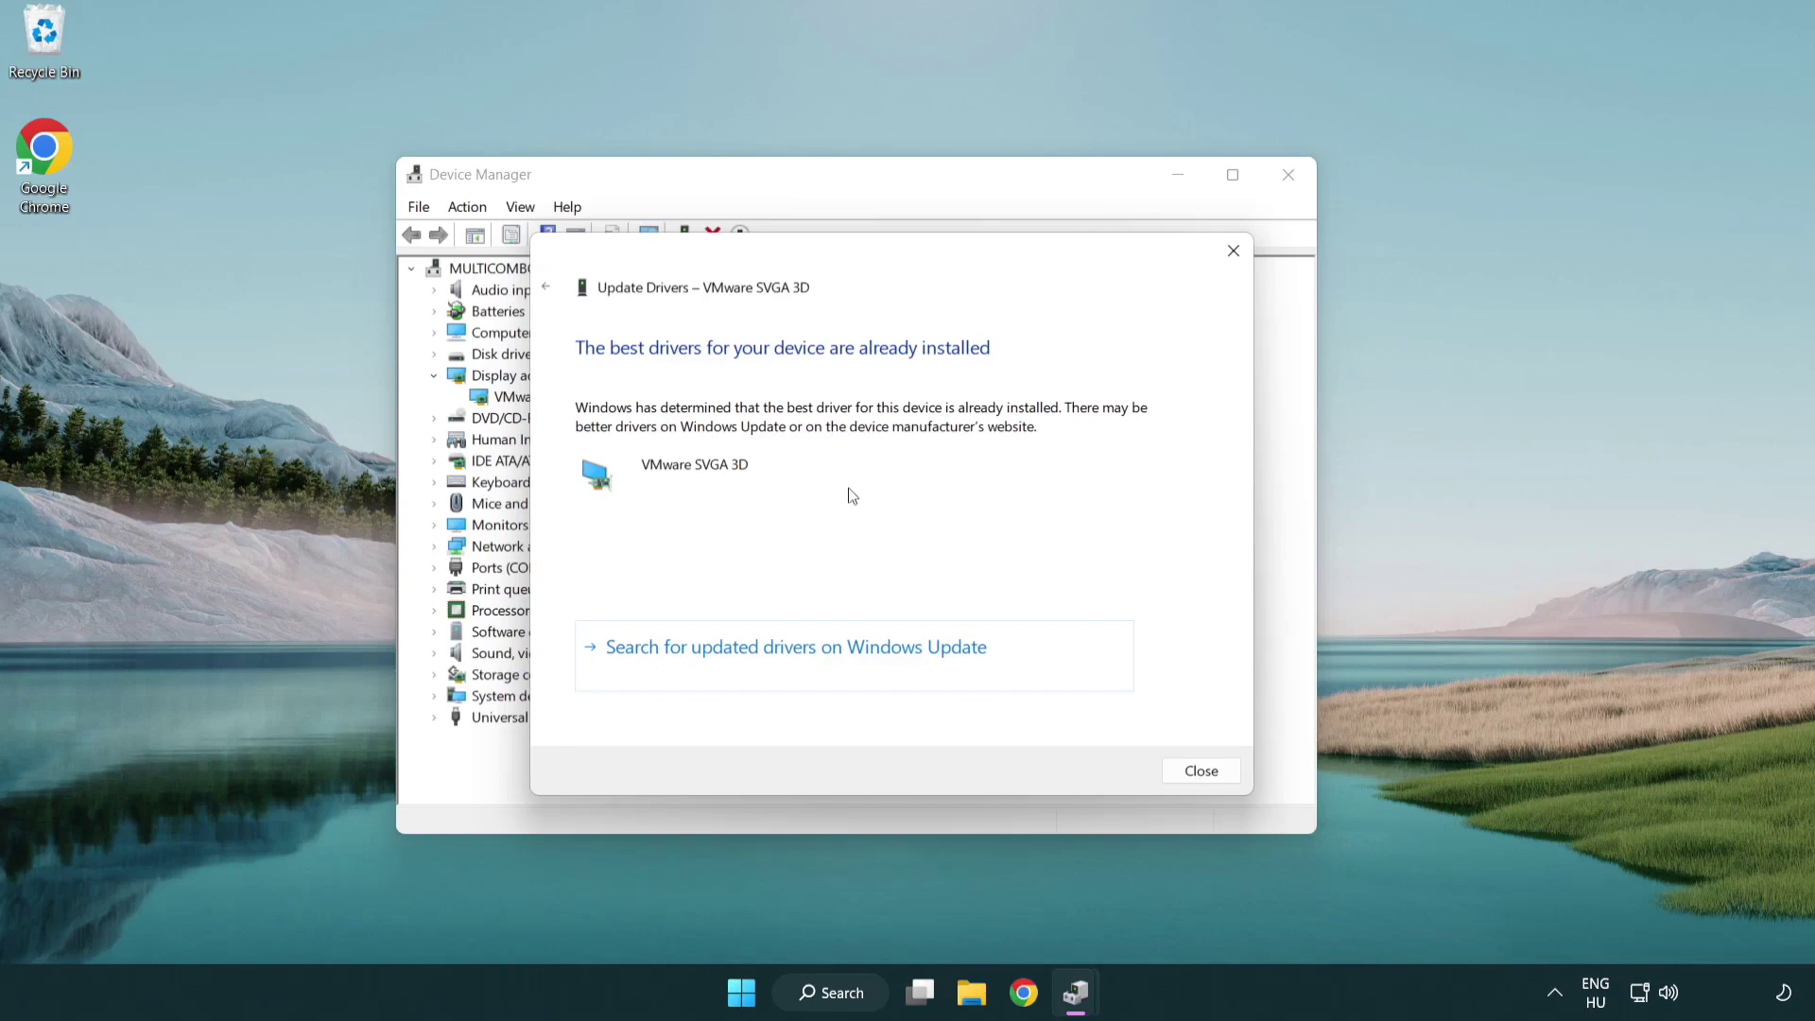
left_click(1201, 772)
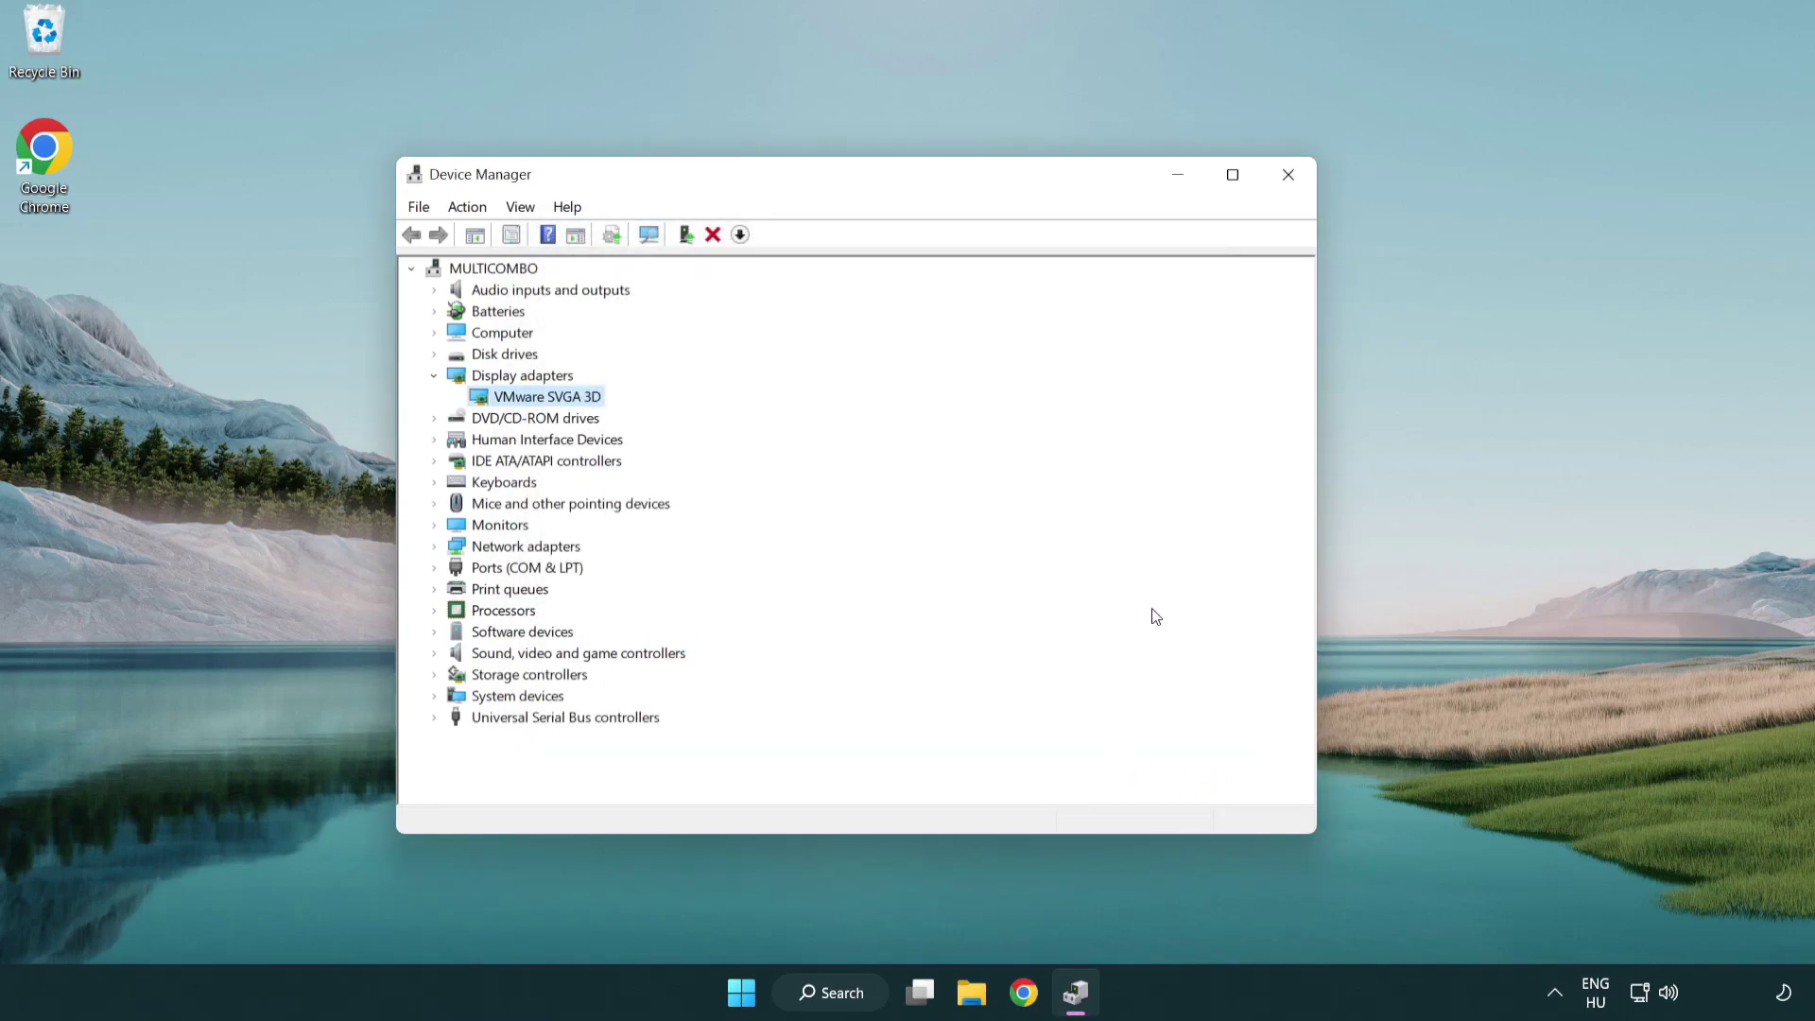
Close Device Manager and launch Windows Update settings from Windows Search.
left_click(1288, 175)
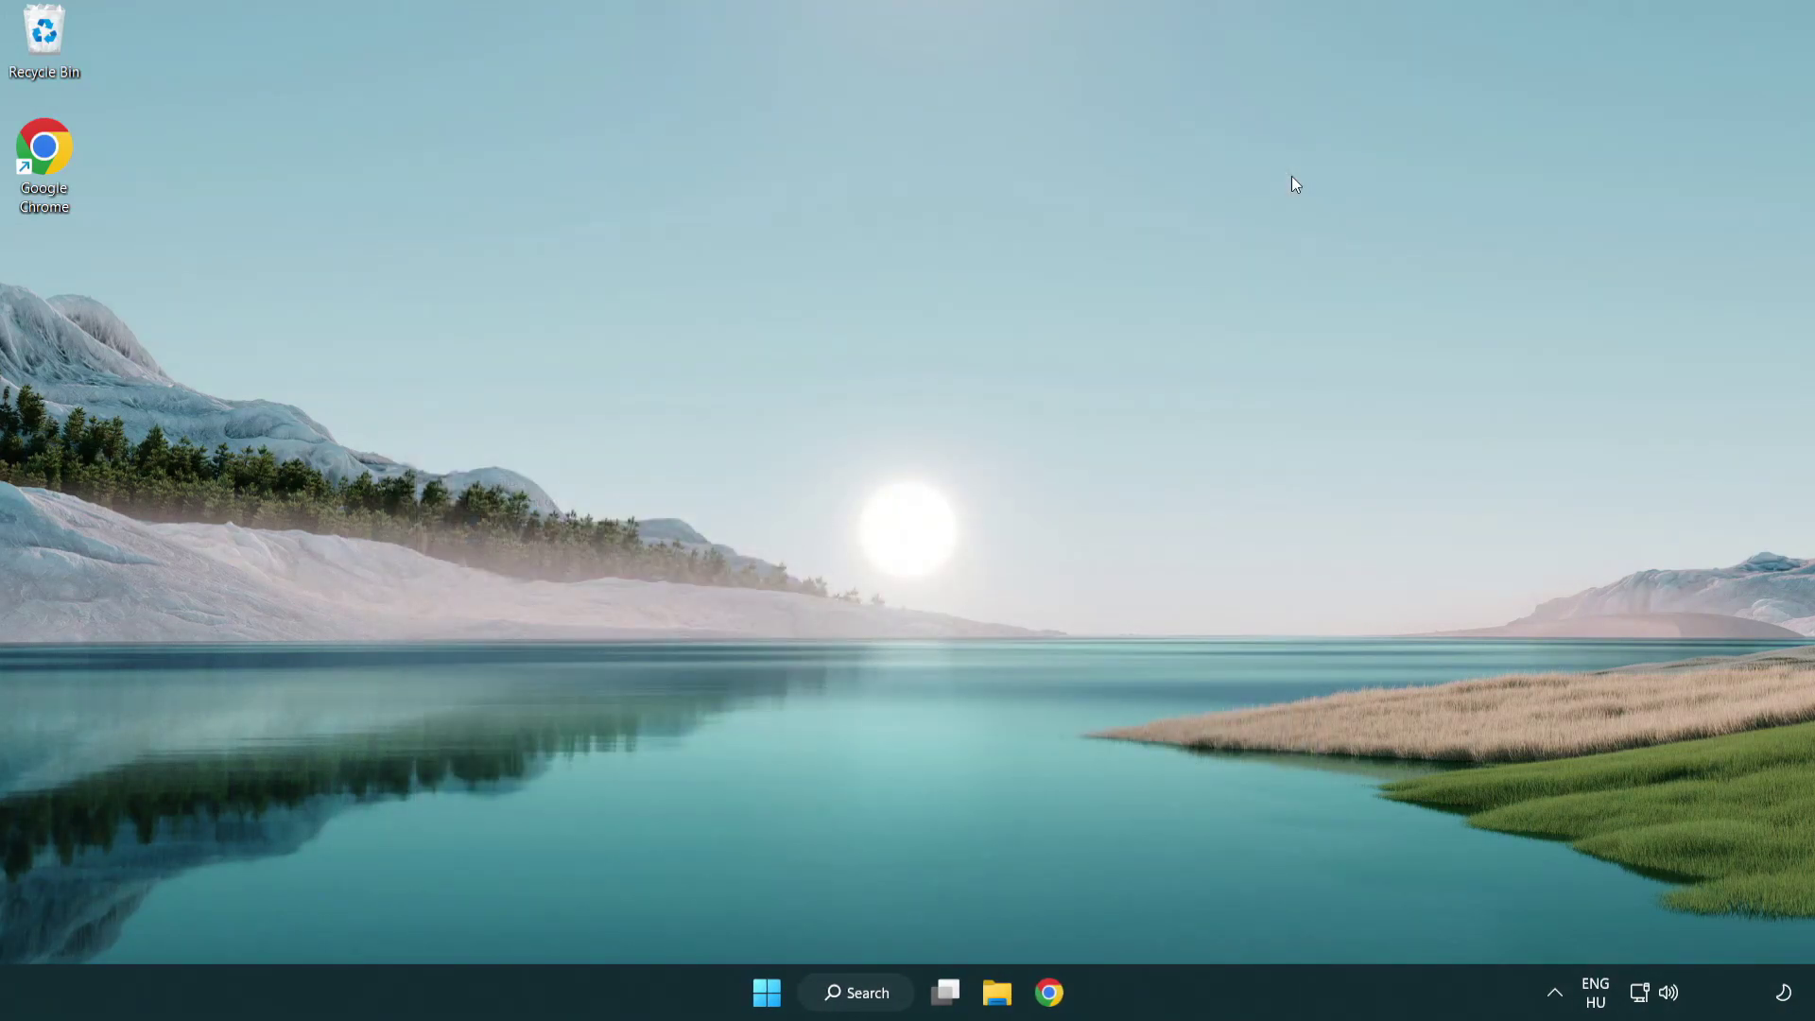
left_click(868, 992)
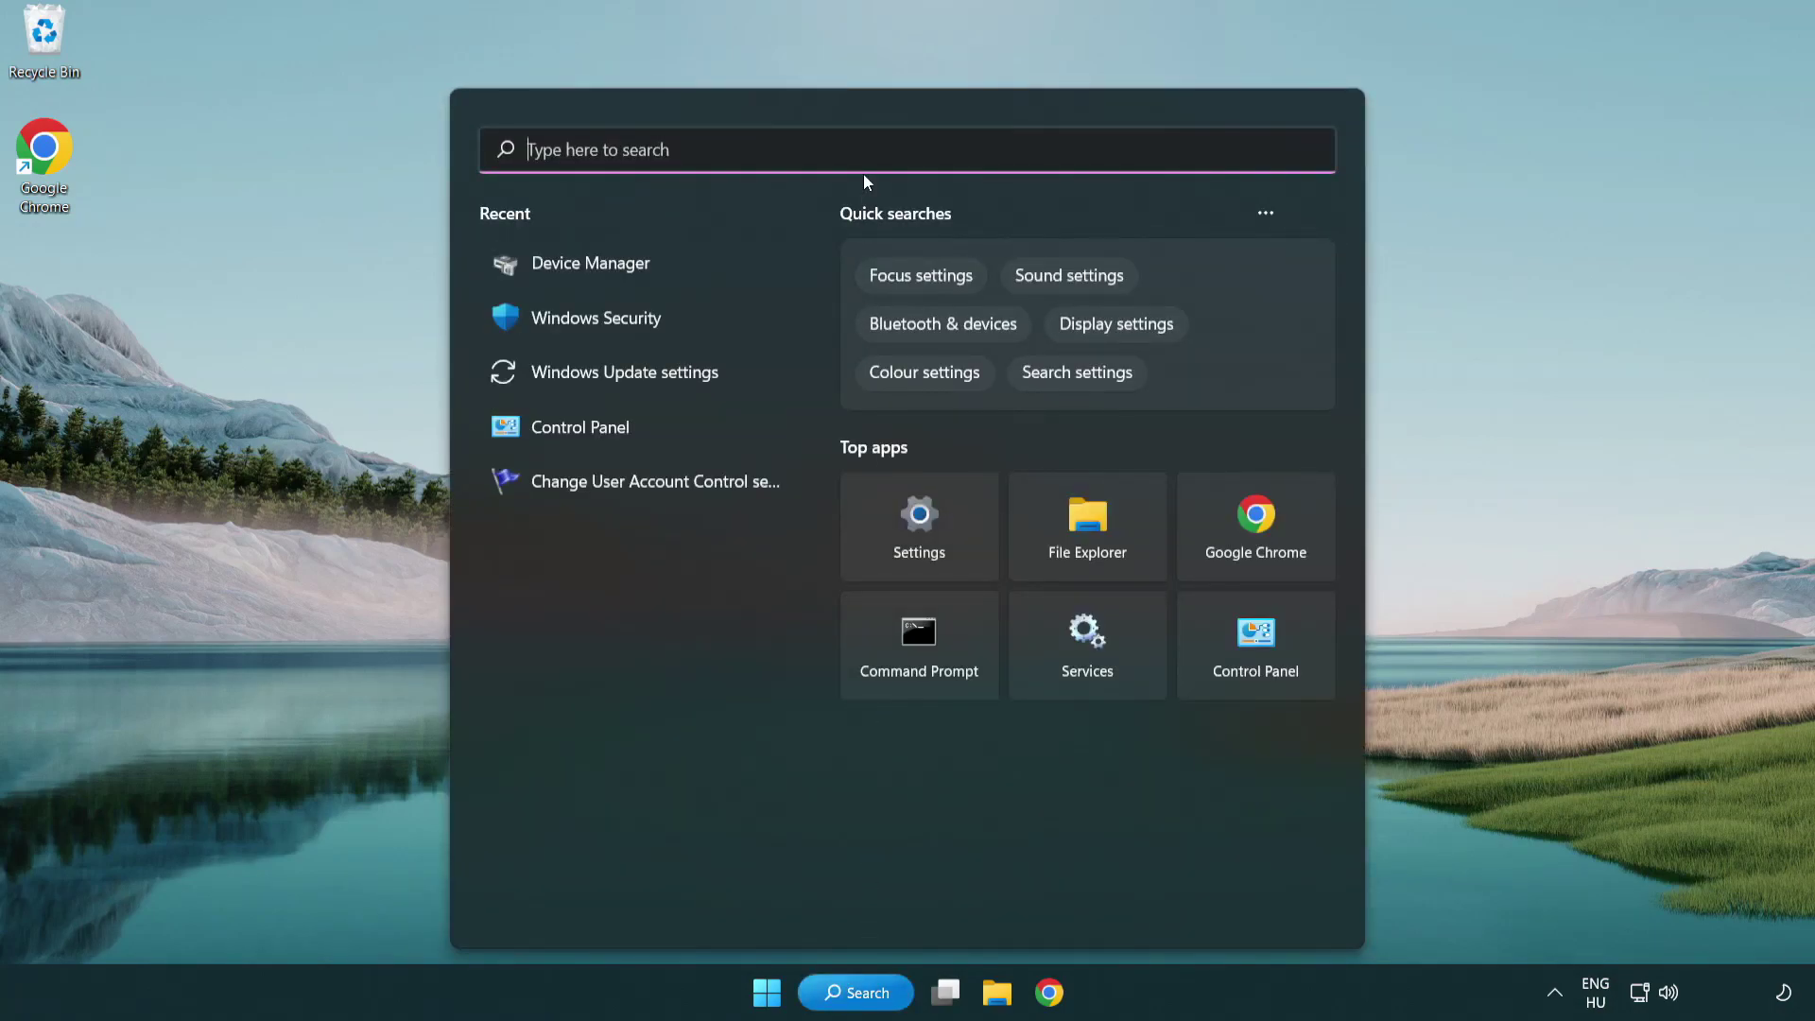
type("u")
type("pdate")
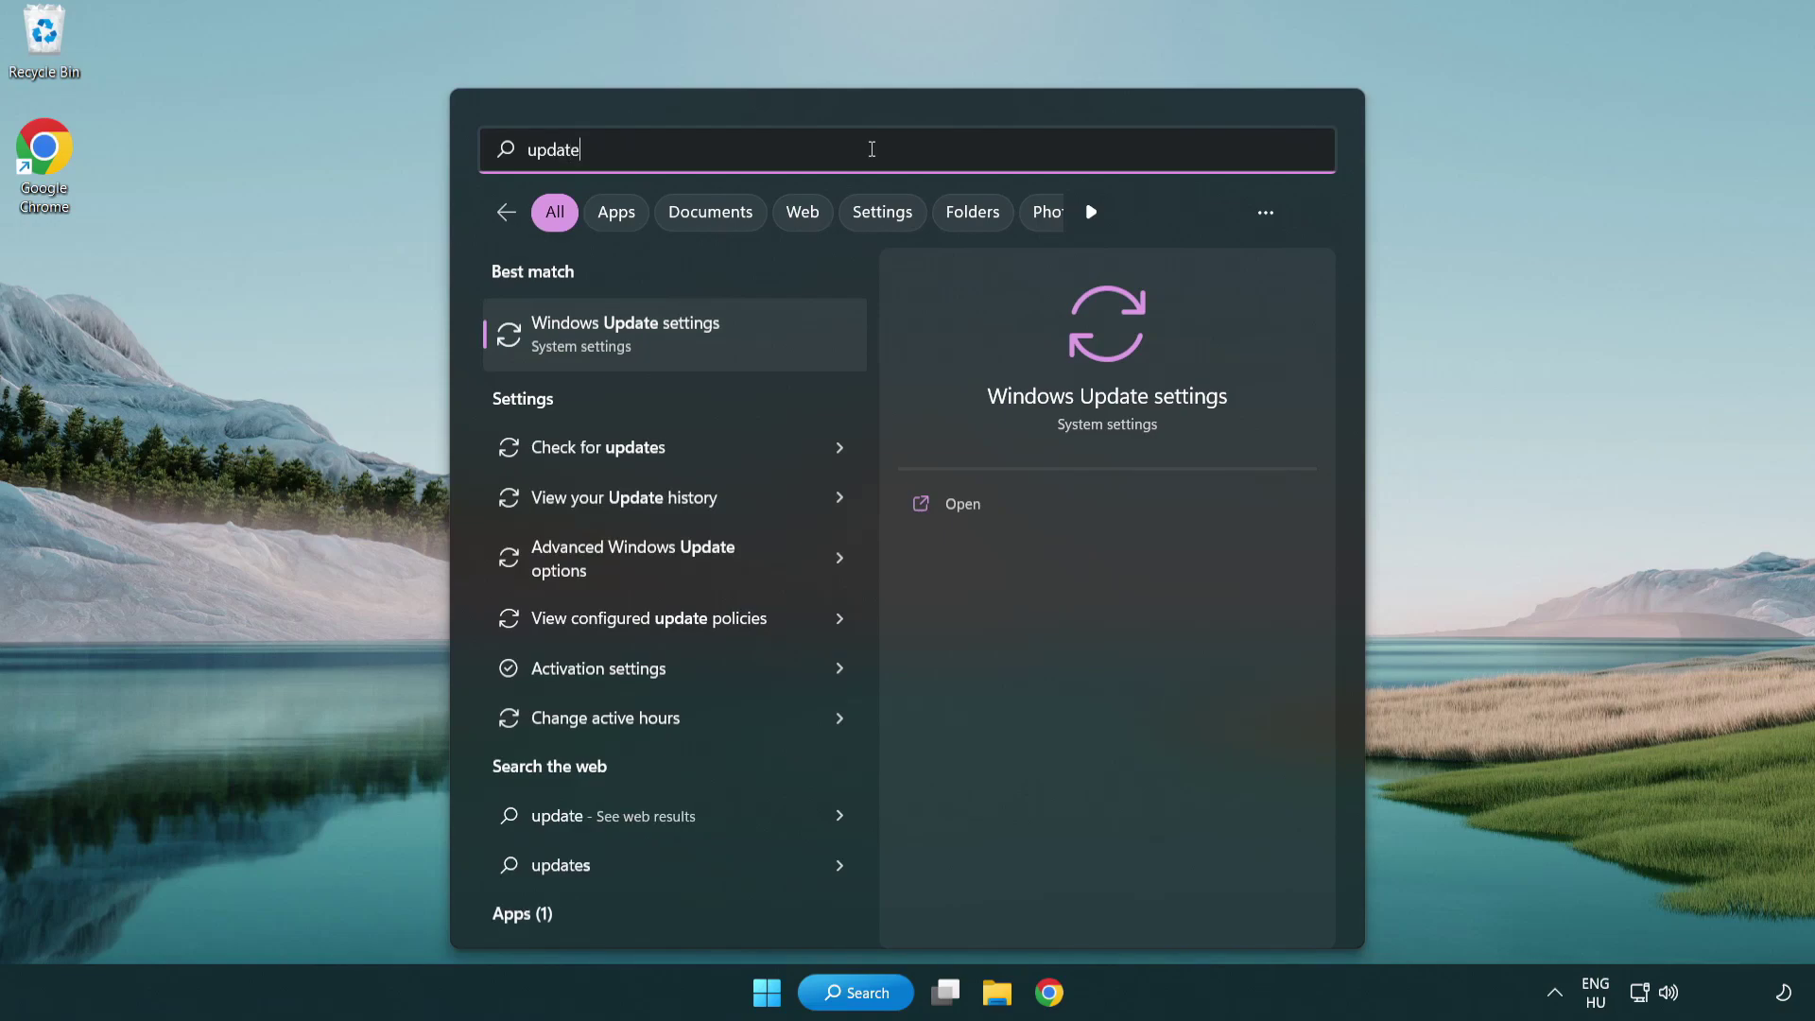
left_click(707, 348)
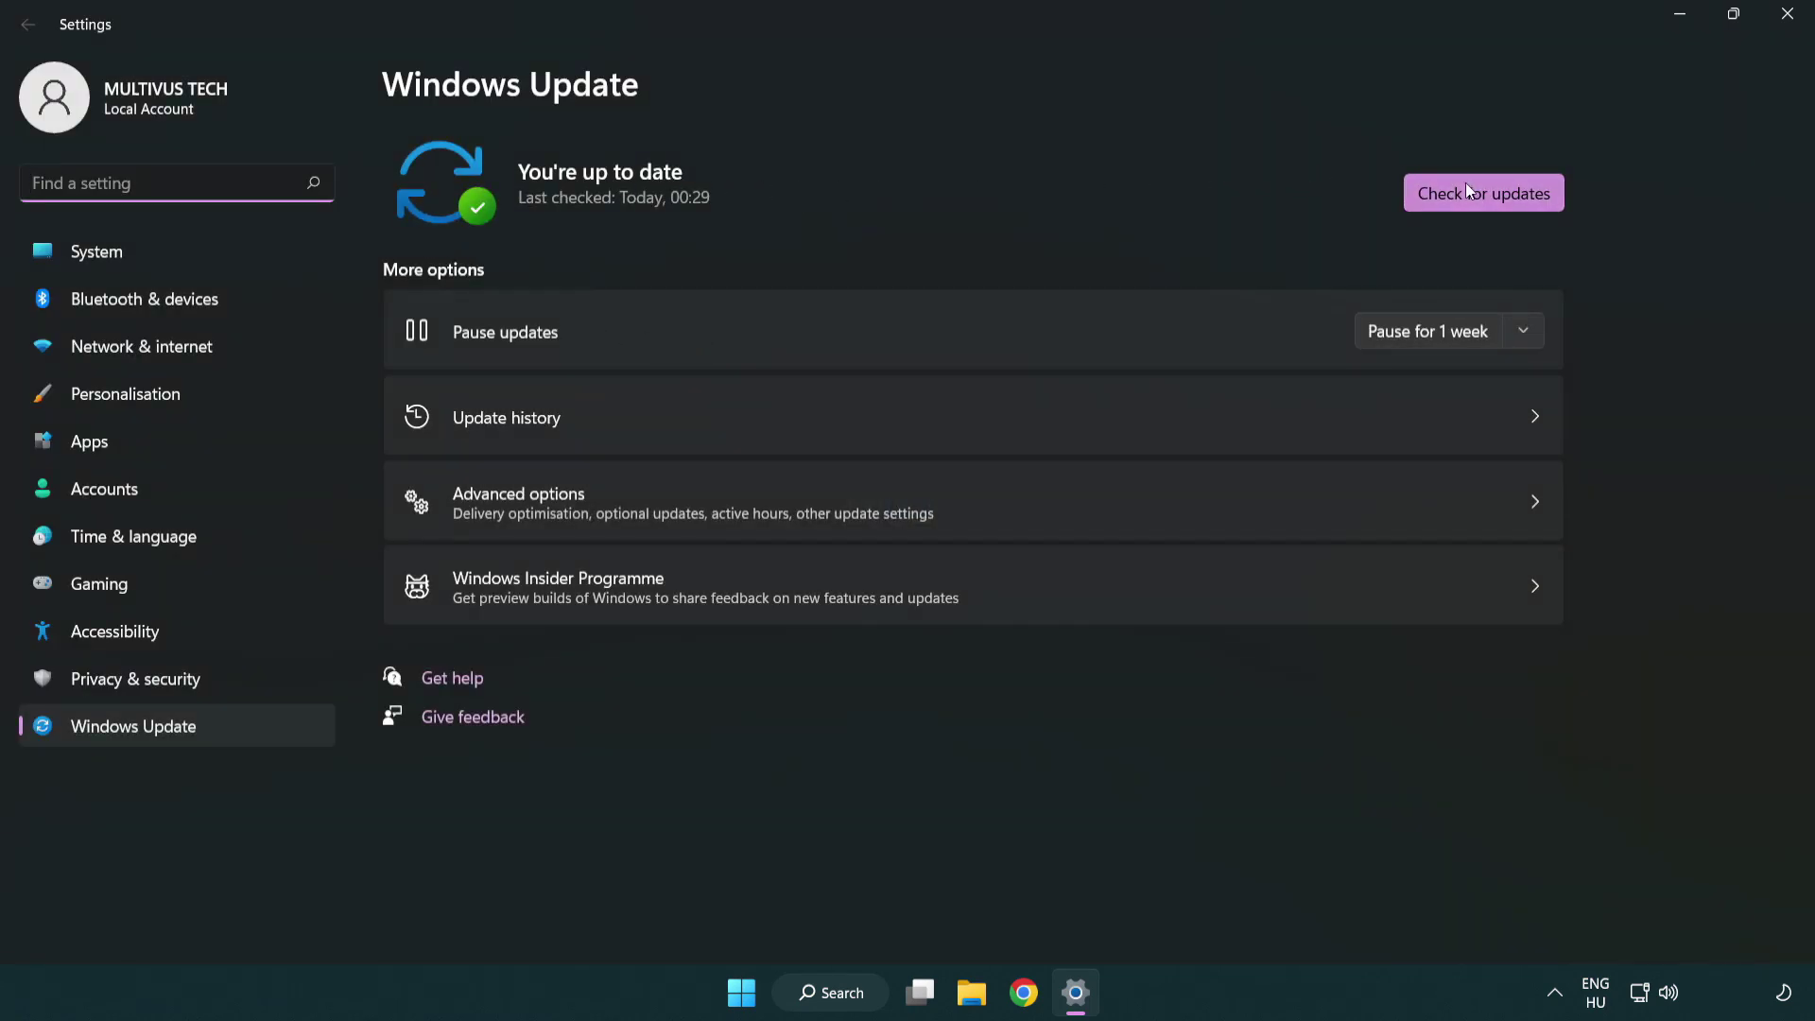
Check for Windows updates, confirming the PC is up to date, then close Settings.
left_click(1514, 203)
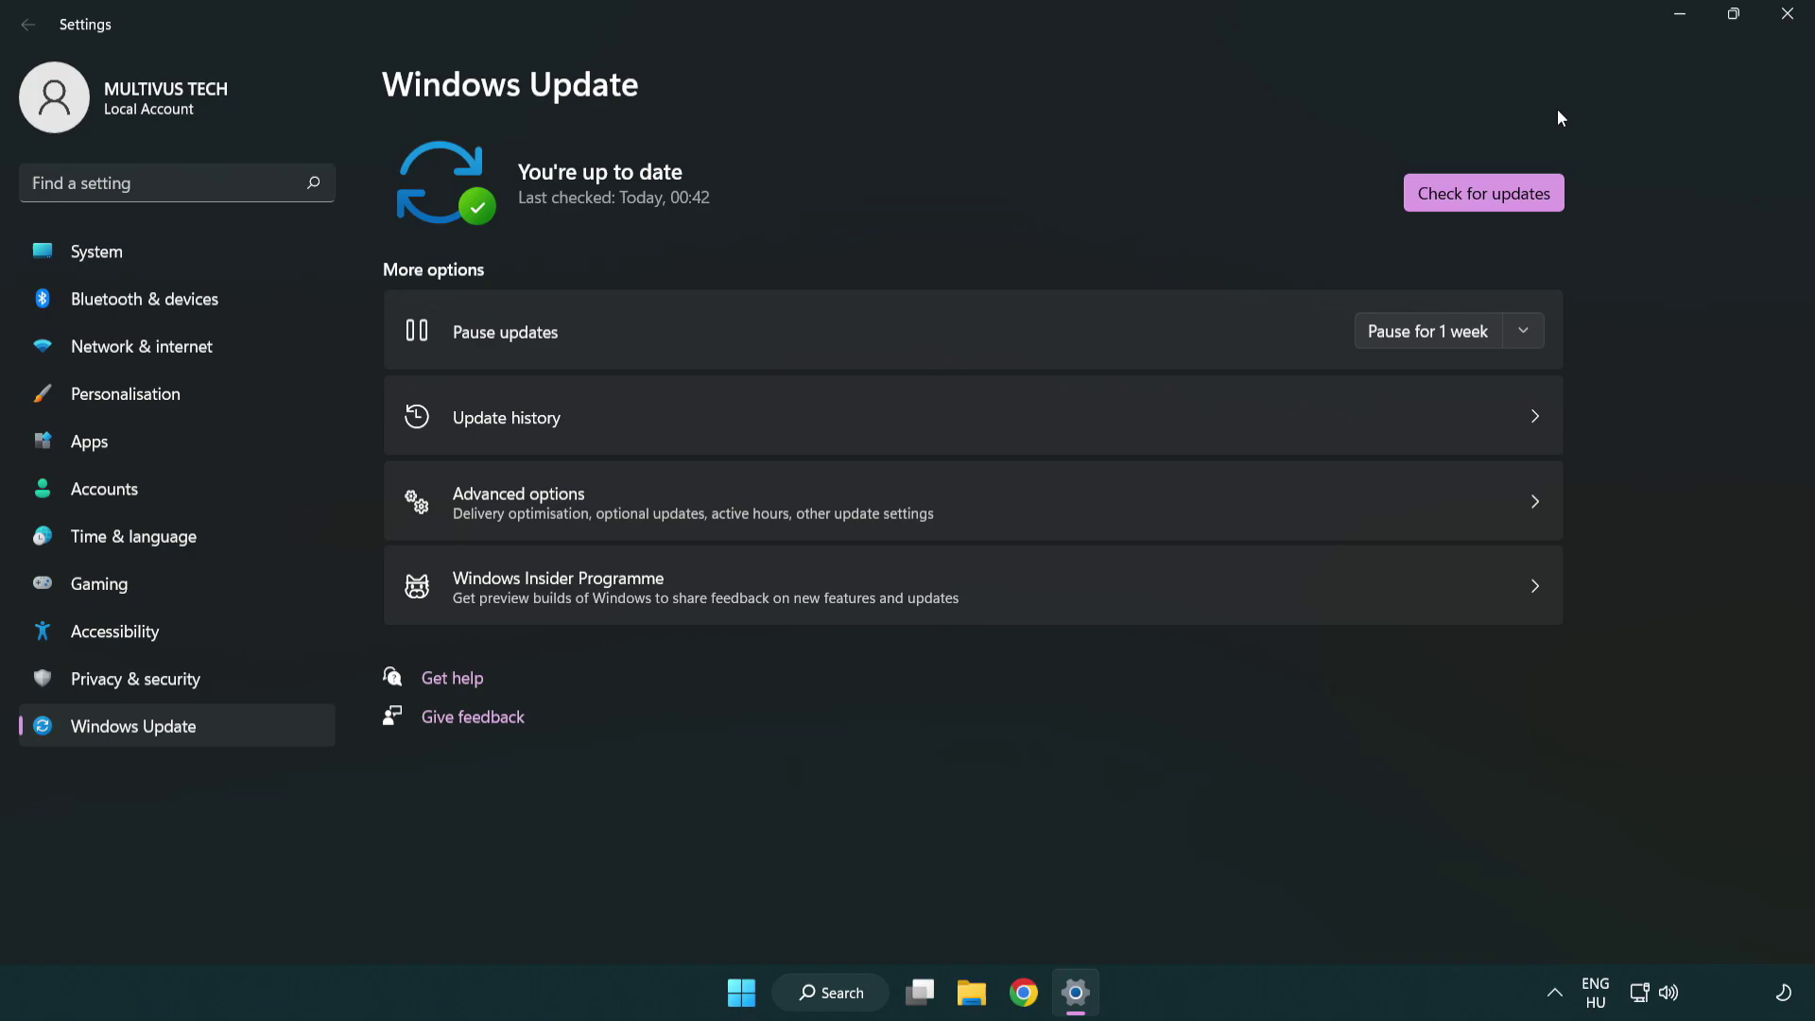
left_click(1780, 27)
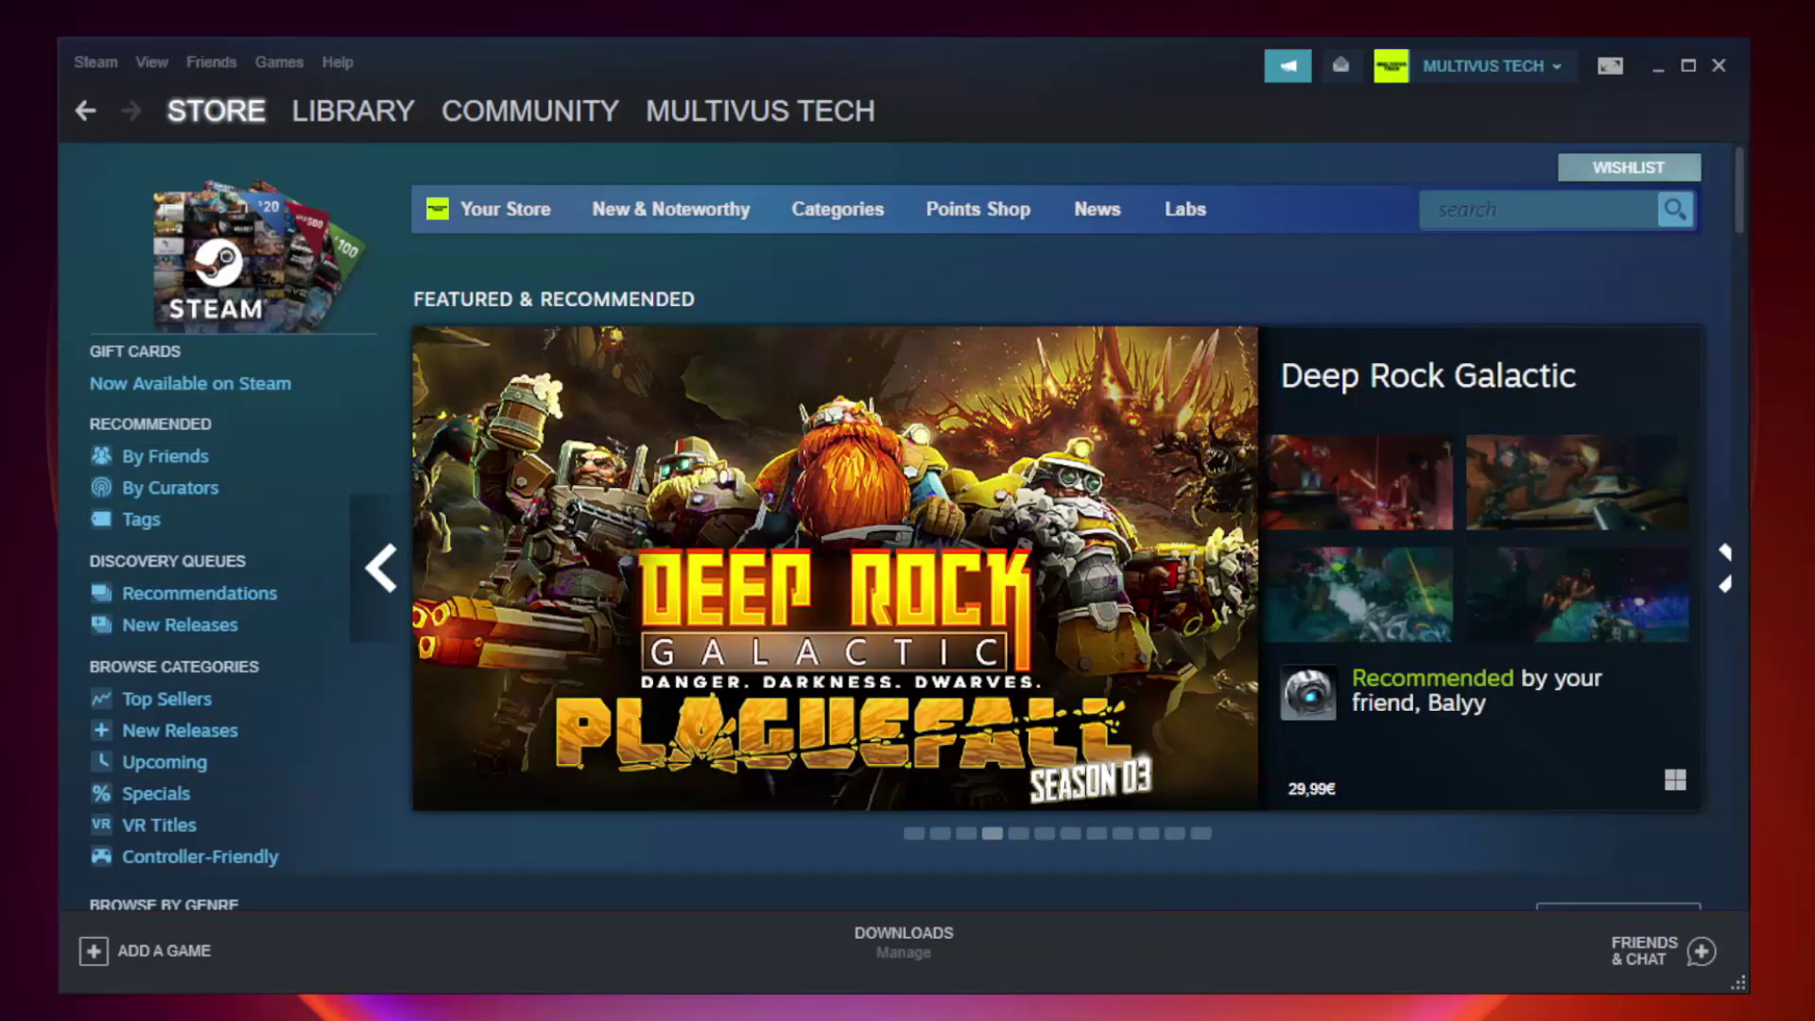
mouse_move(354, 111)
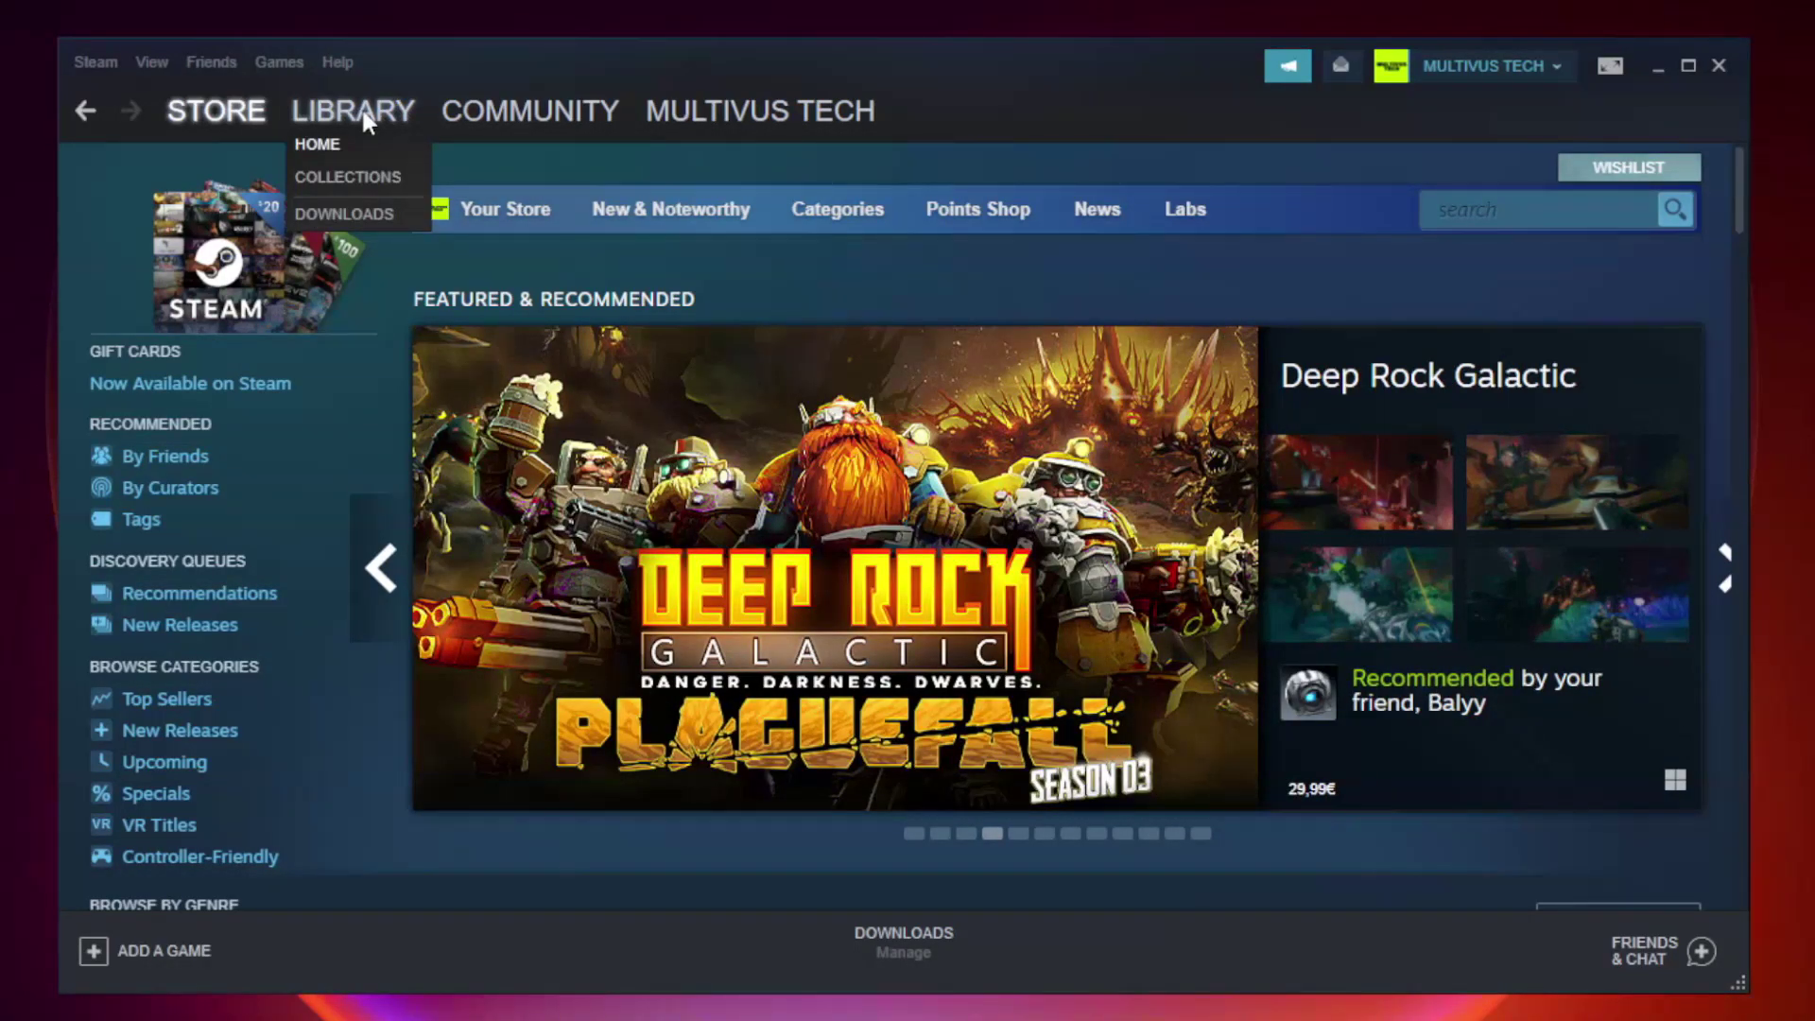
Open the Properties of the favourite game, Unturned, from the Steam library.
left_click(366, 122)
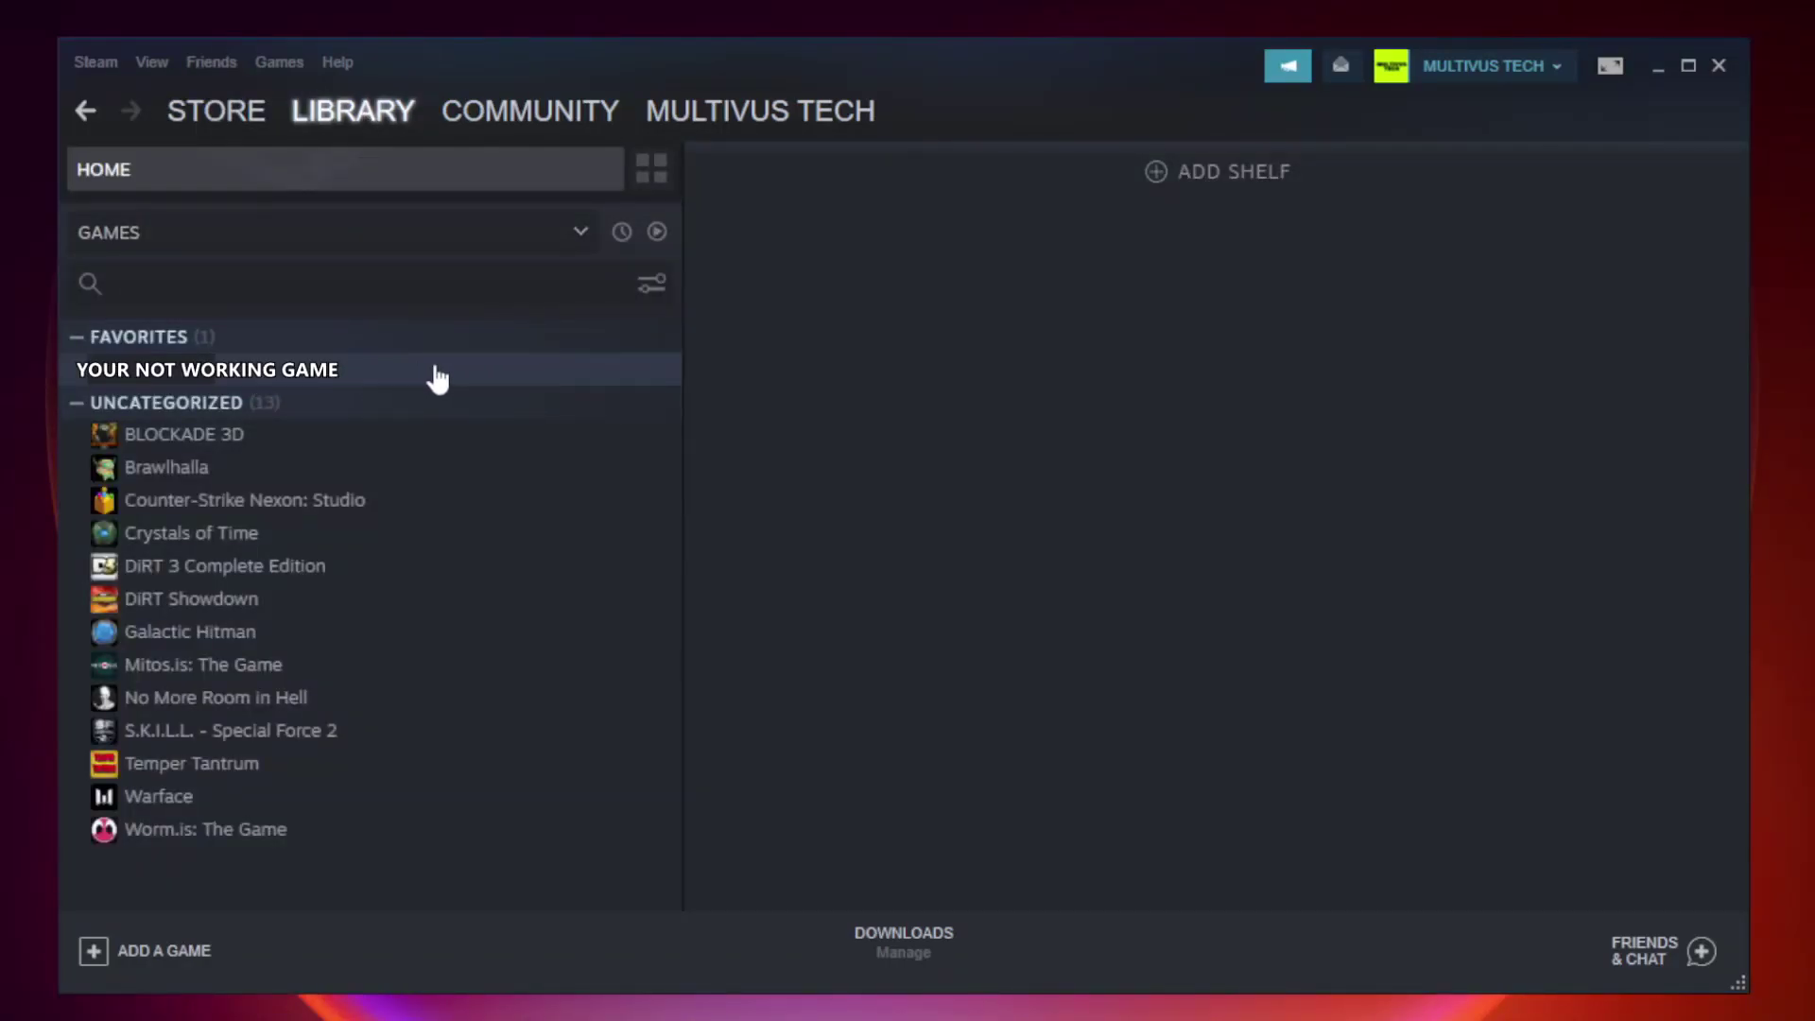
left_click(392, 374)
right_click(392, 374)
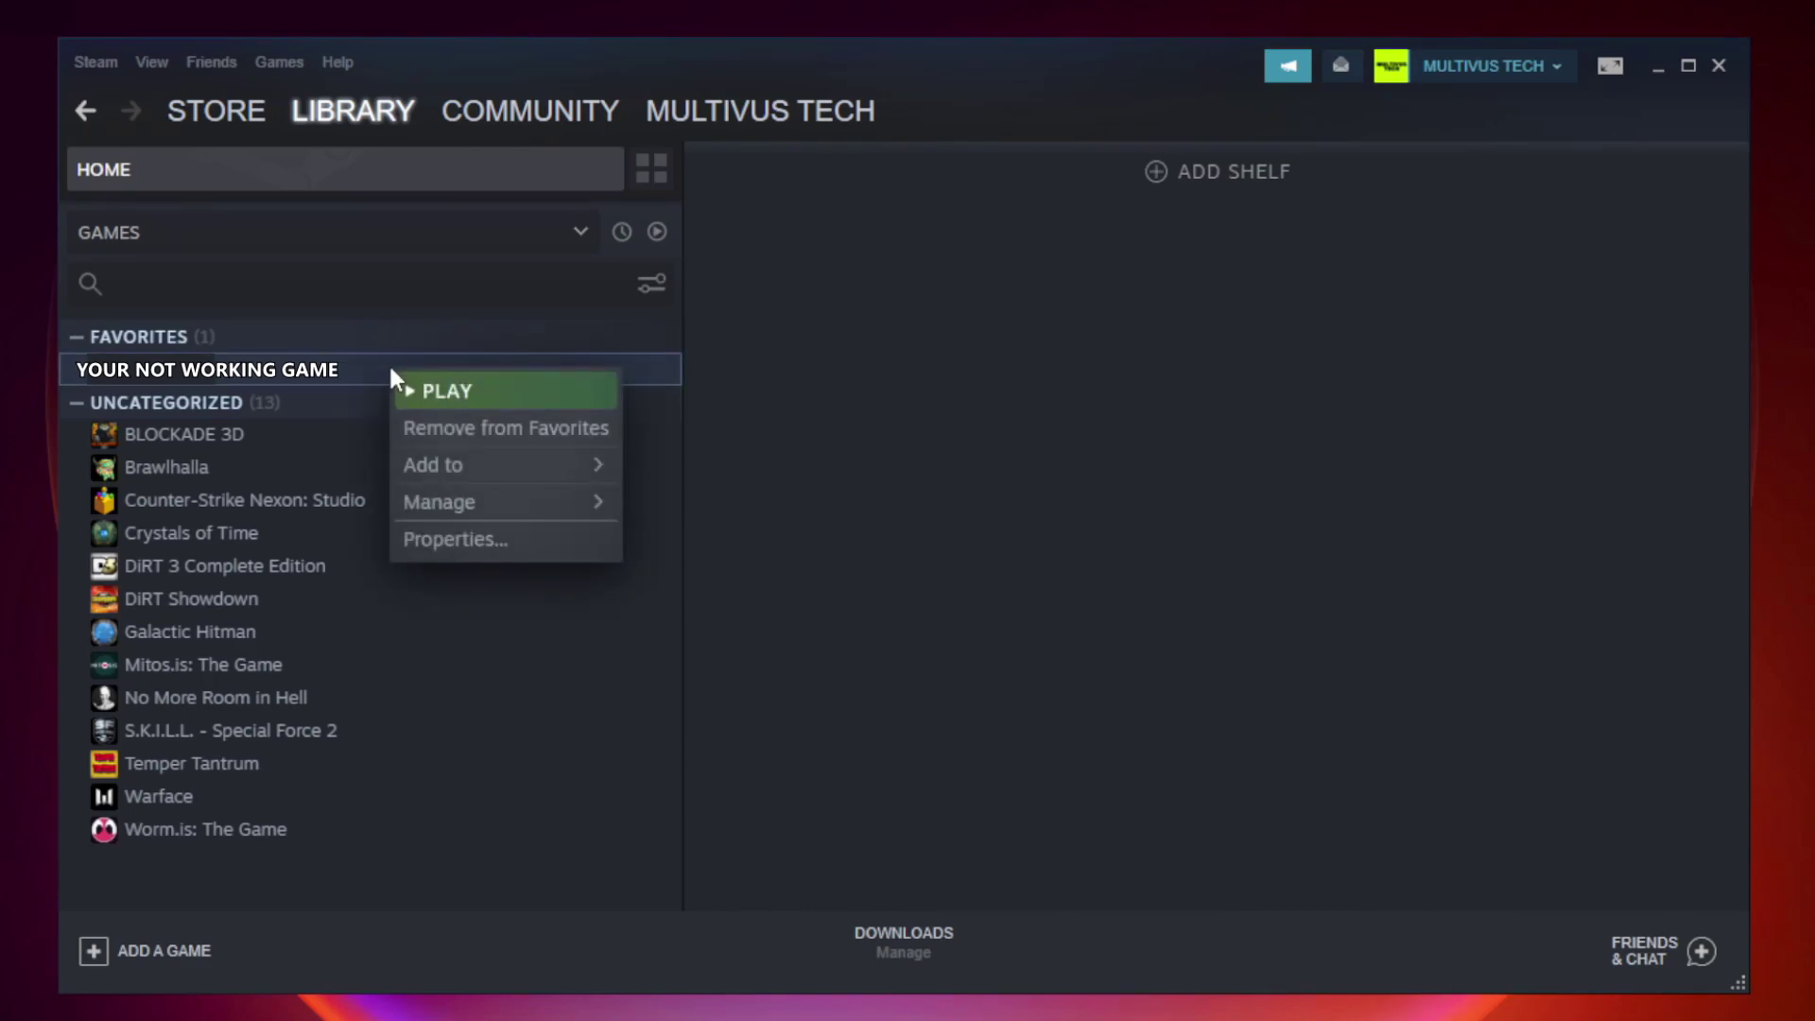
left_click(500, 536)
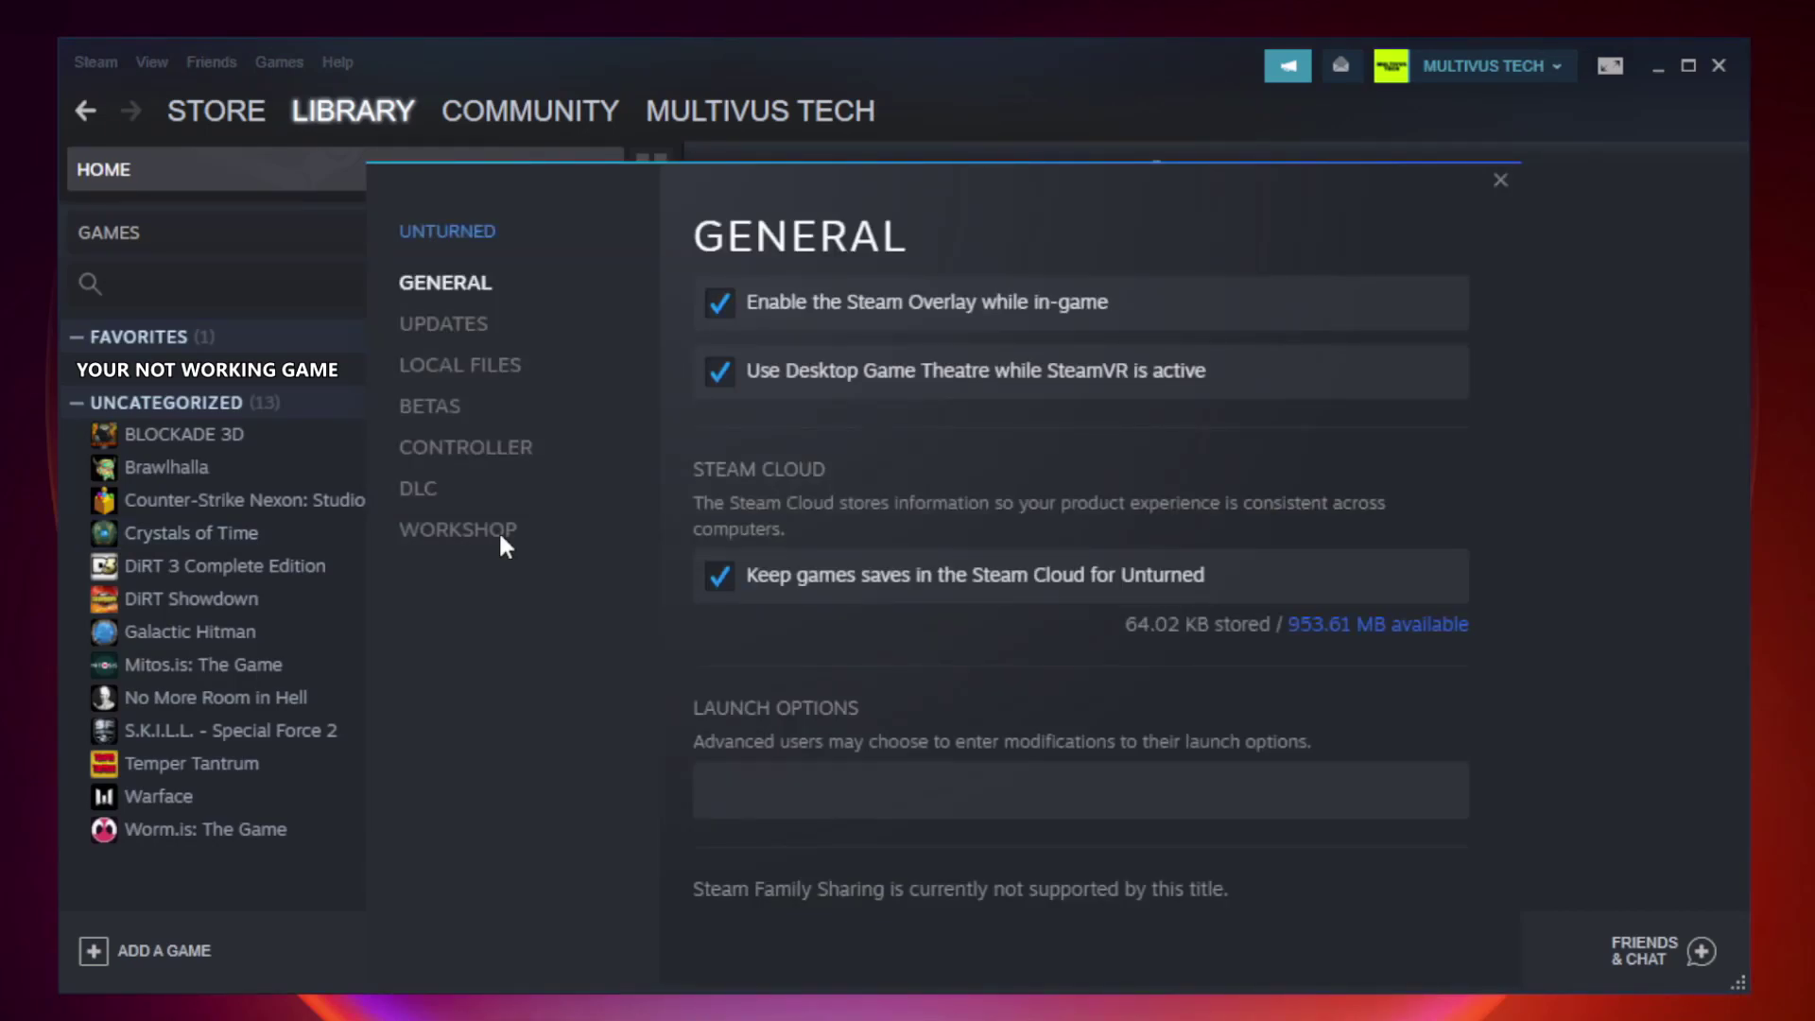
Verify the integrity of Unturned's local files, validating all 9192 files.
left_click(481, 373)
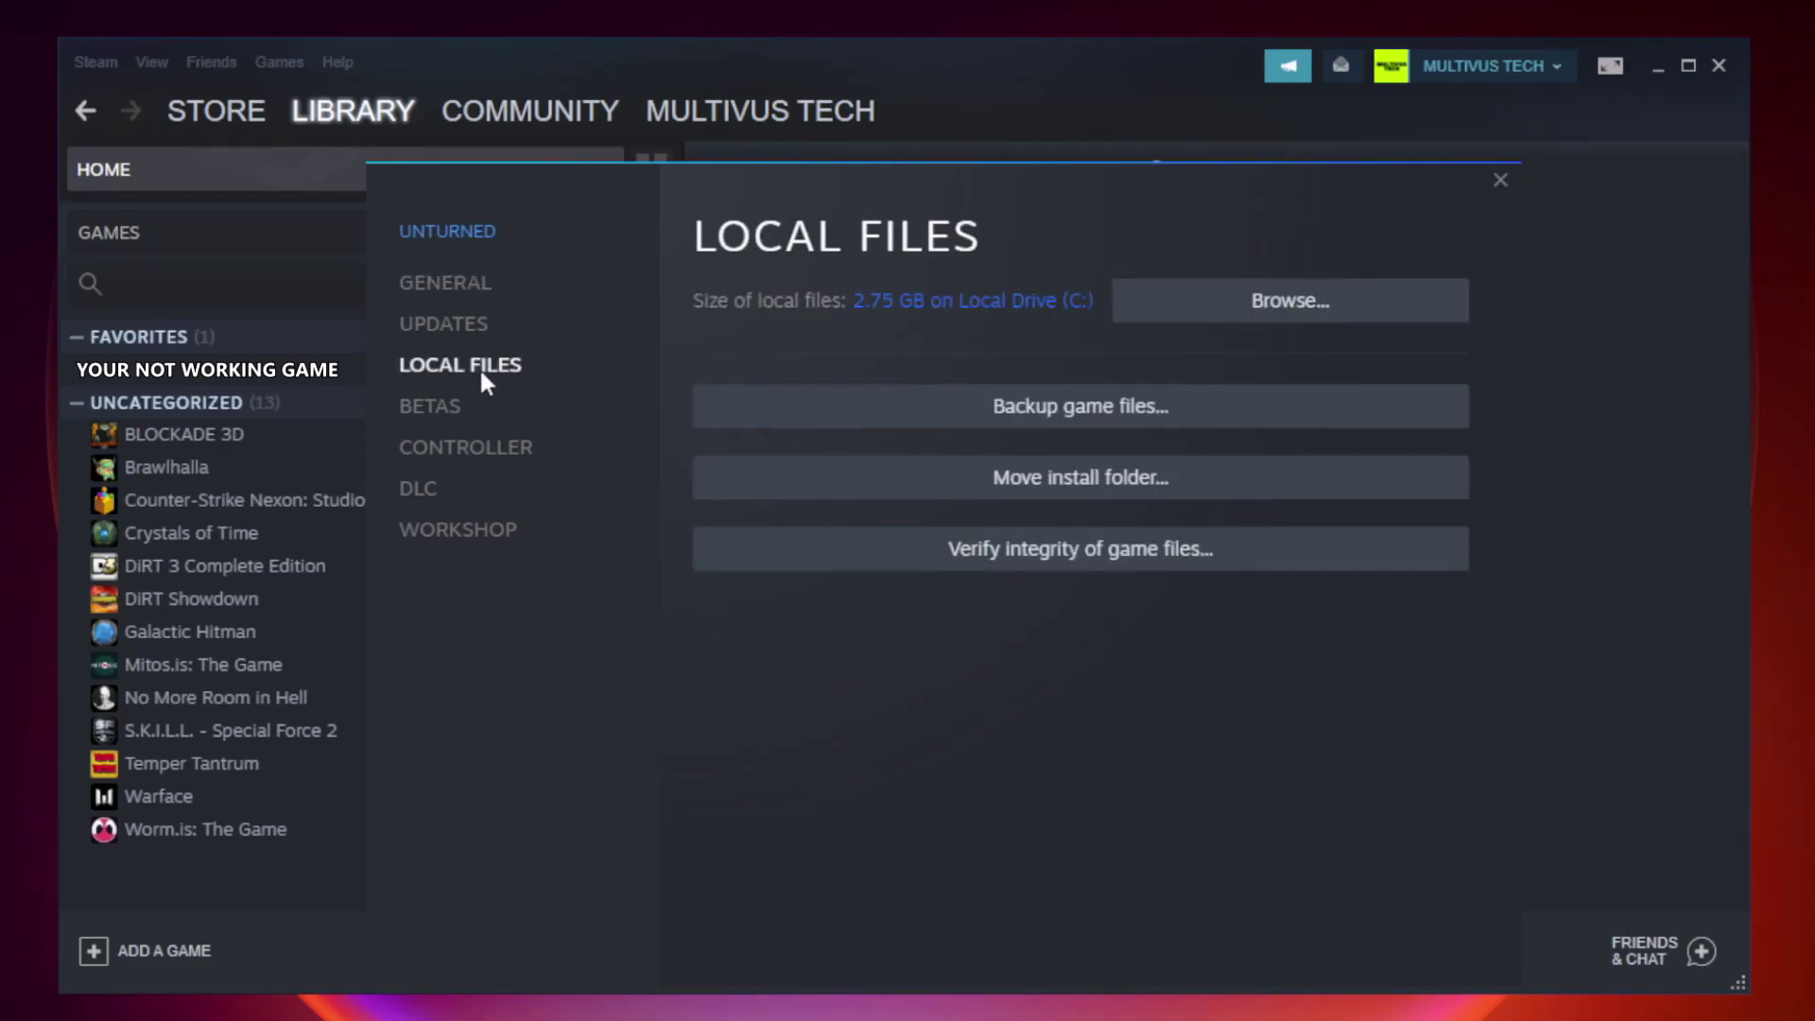
left_click(1099, 564)
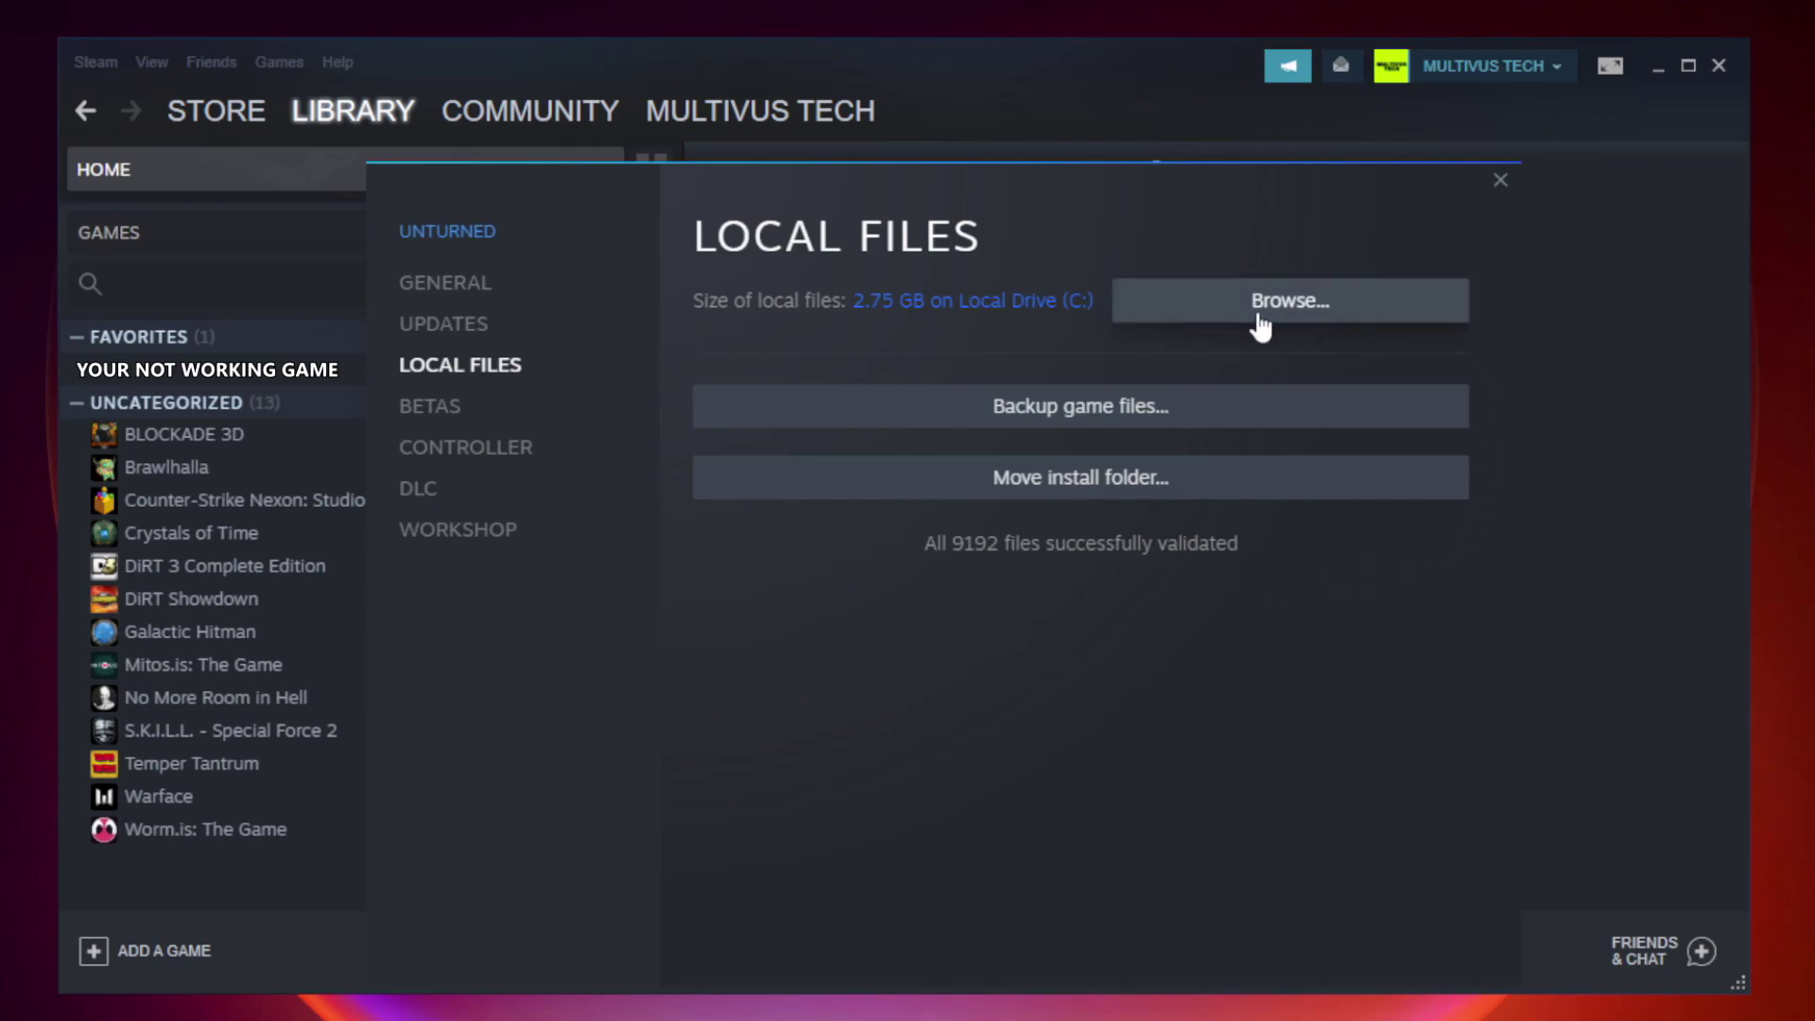
Browse to the game's install folder and bring up the YOUR NOT WORKING GAME shortcut's menu.
left_click(1296, 325)
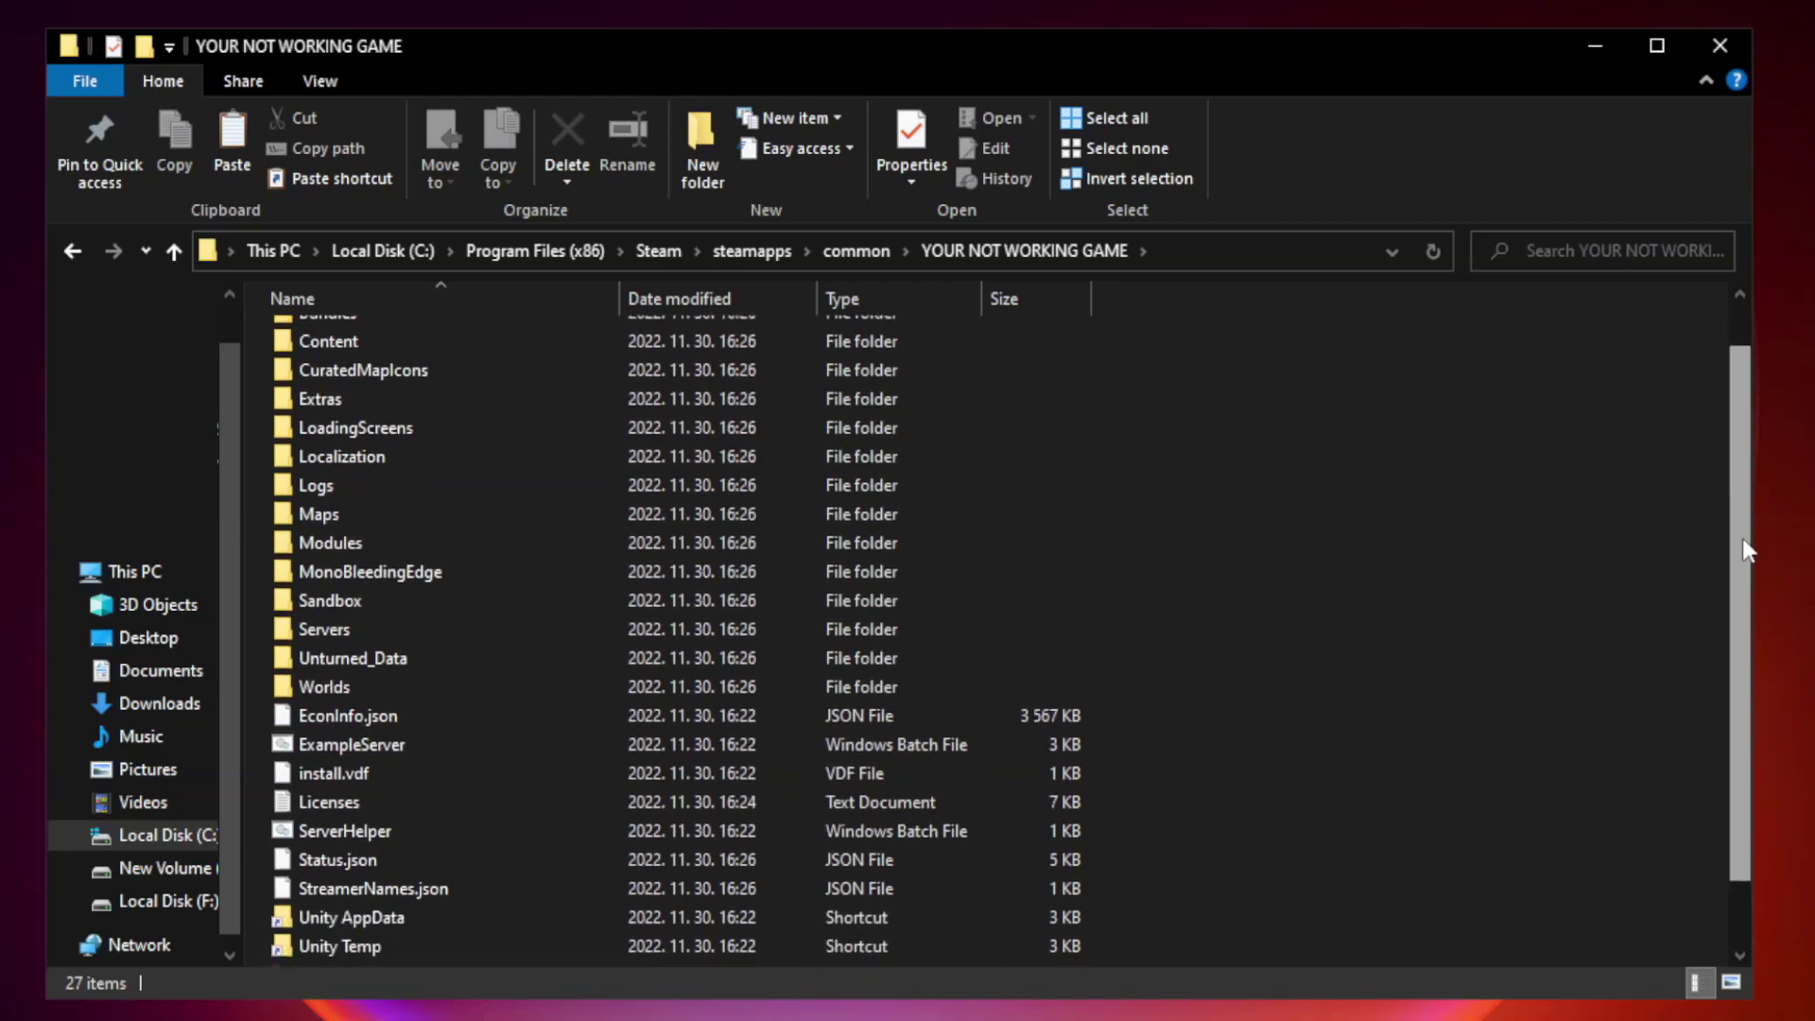
left_click_drag(1742, 496, 1744, 652)
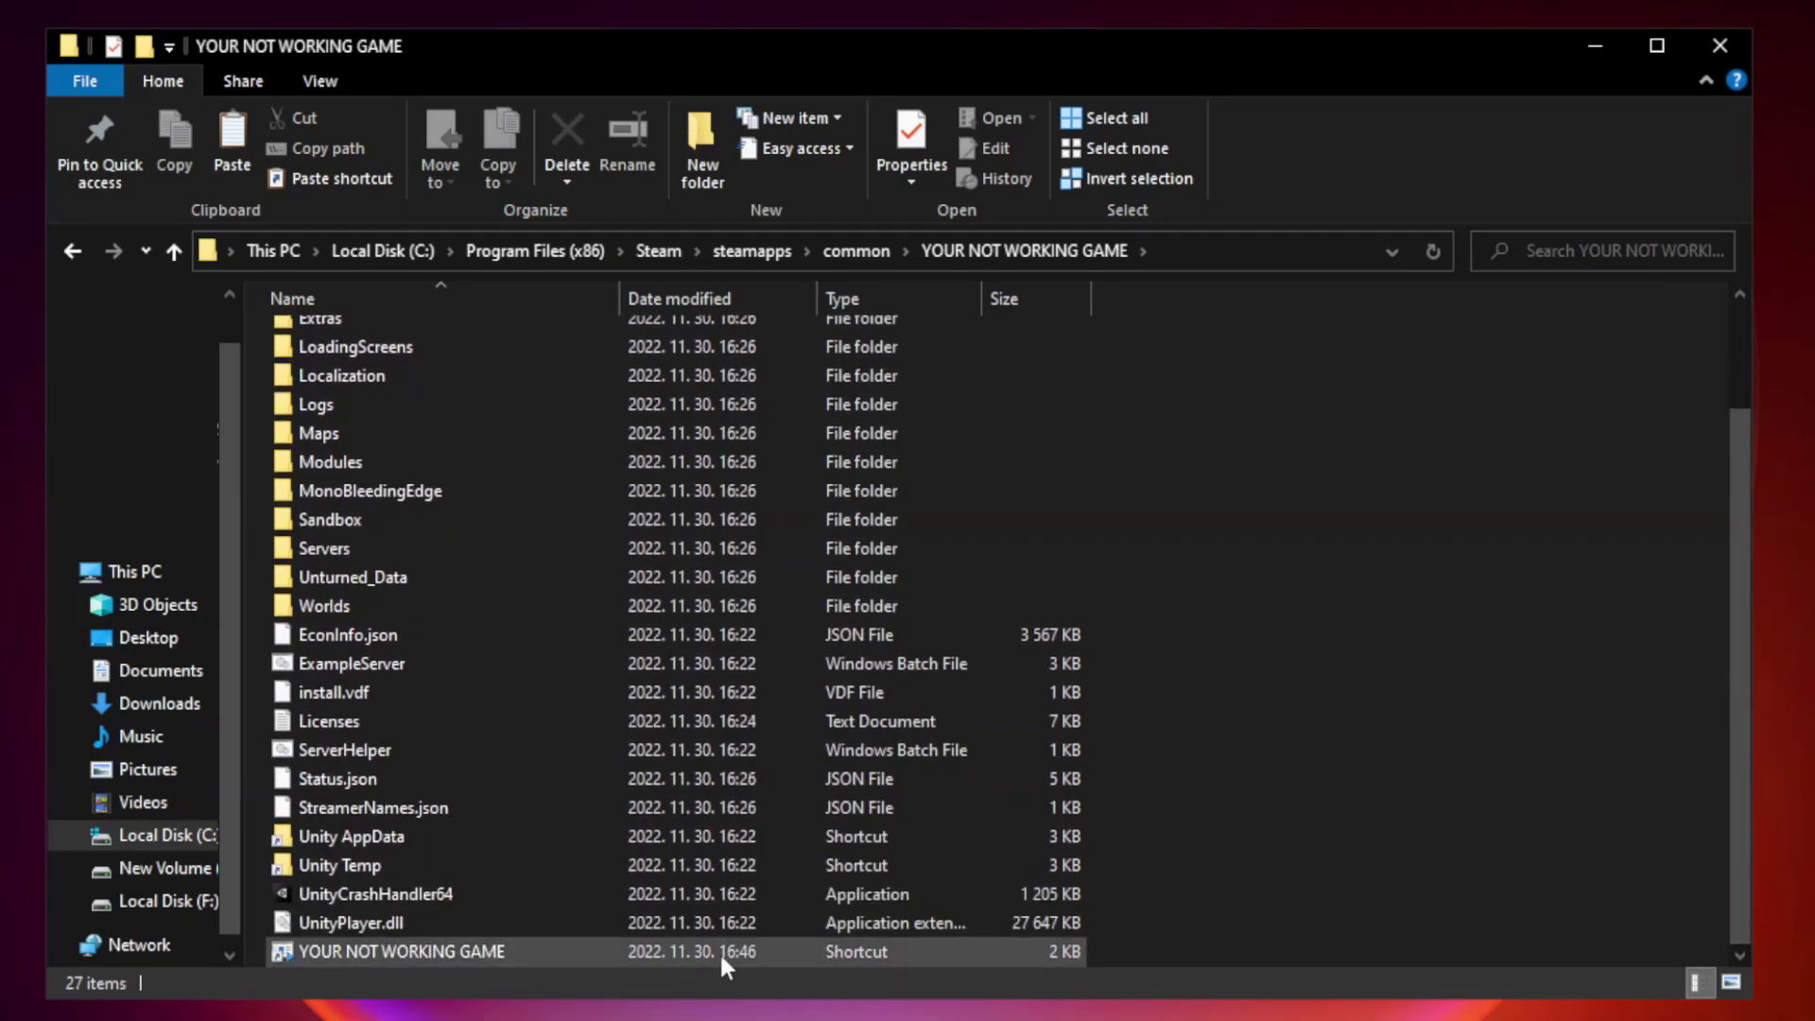
left_click(626, 955)
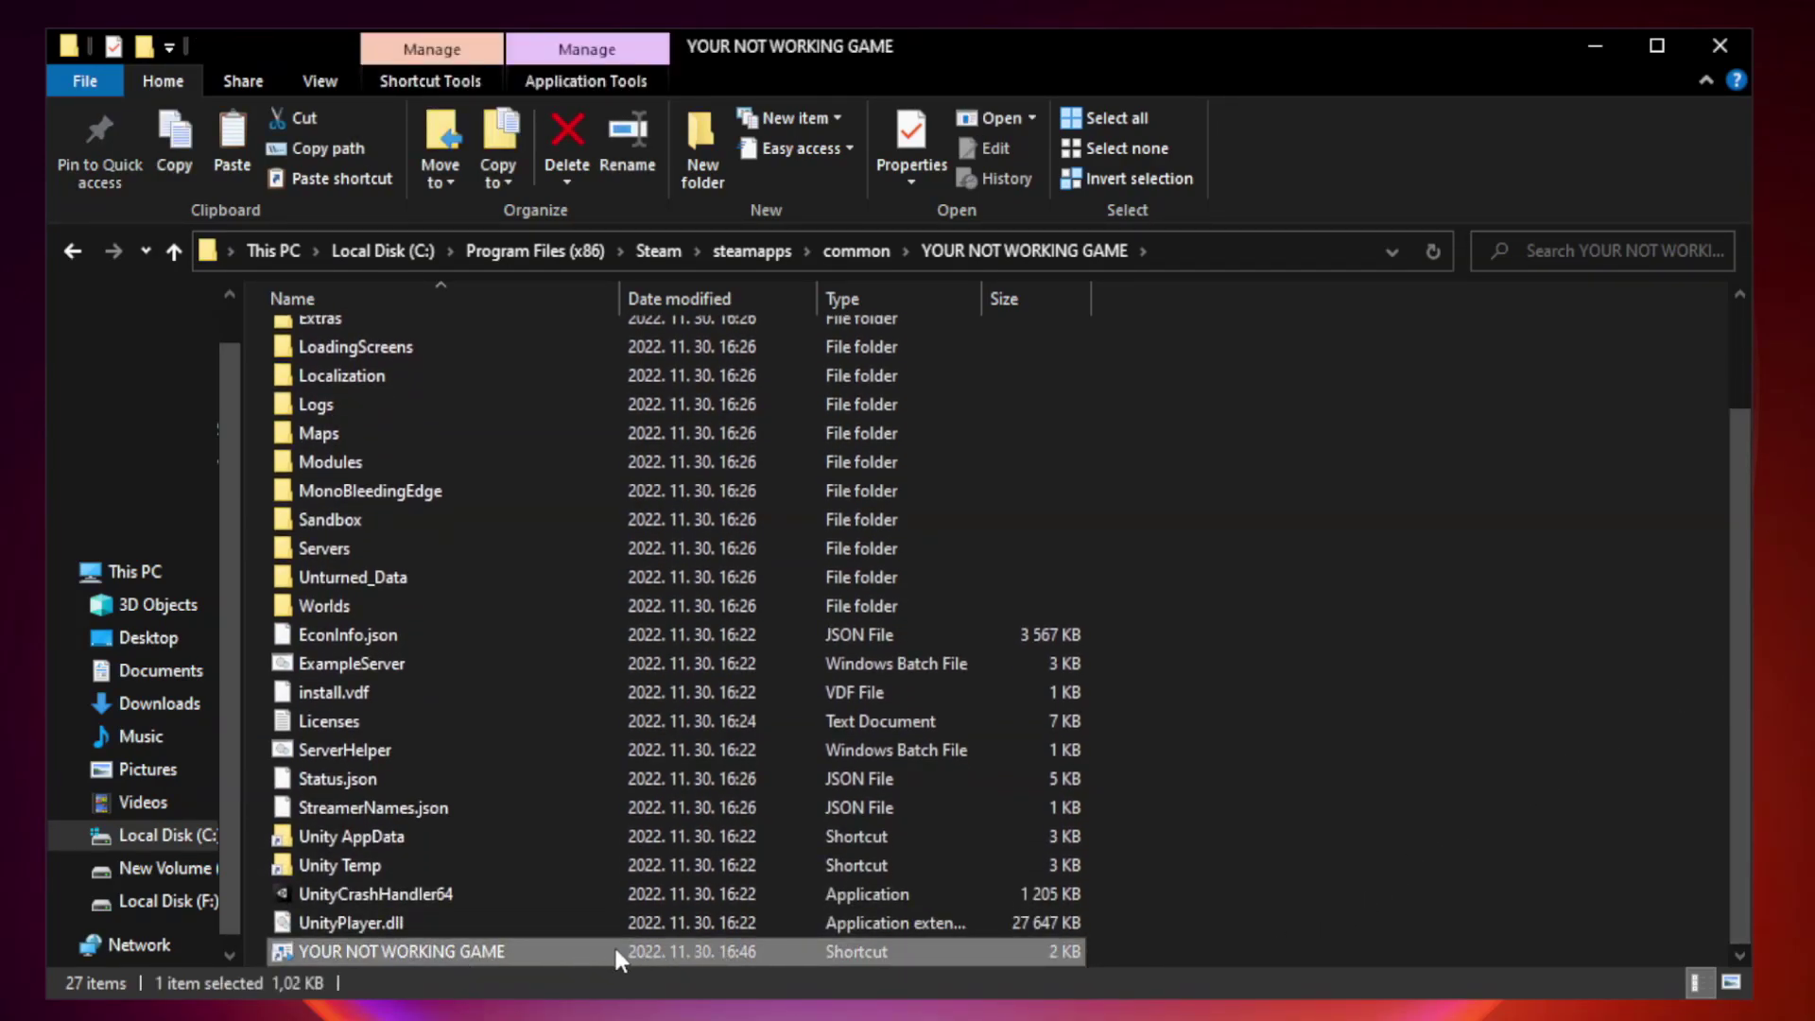
right_click(615, 945)
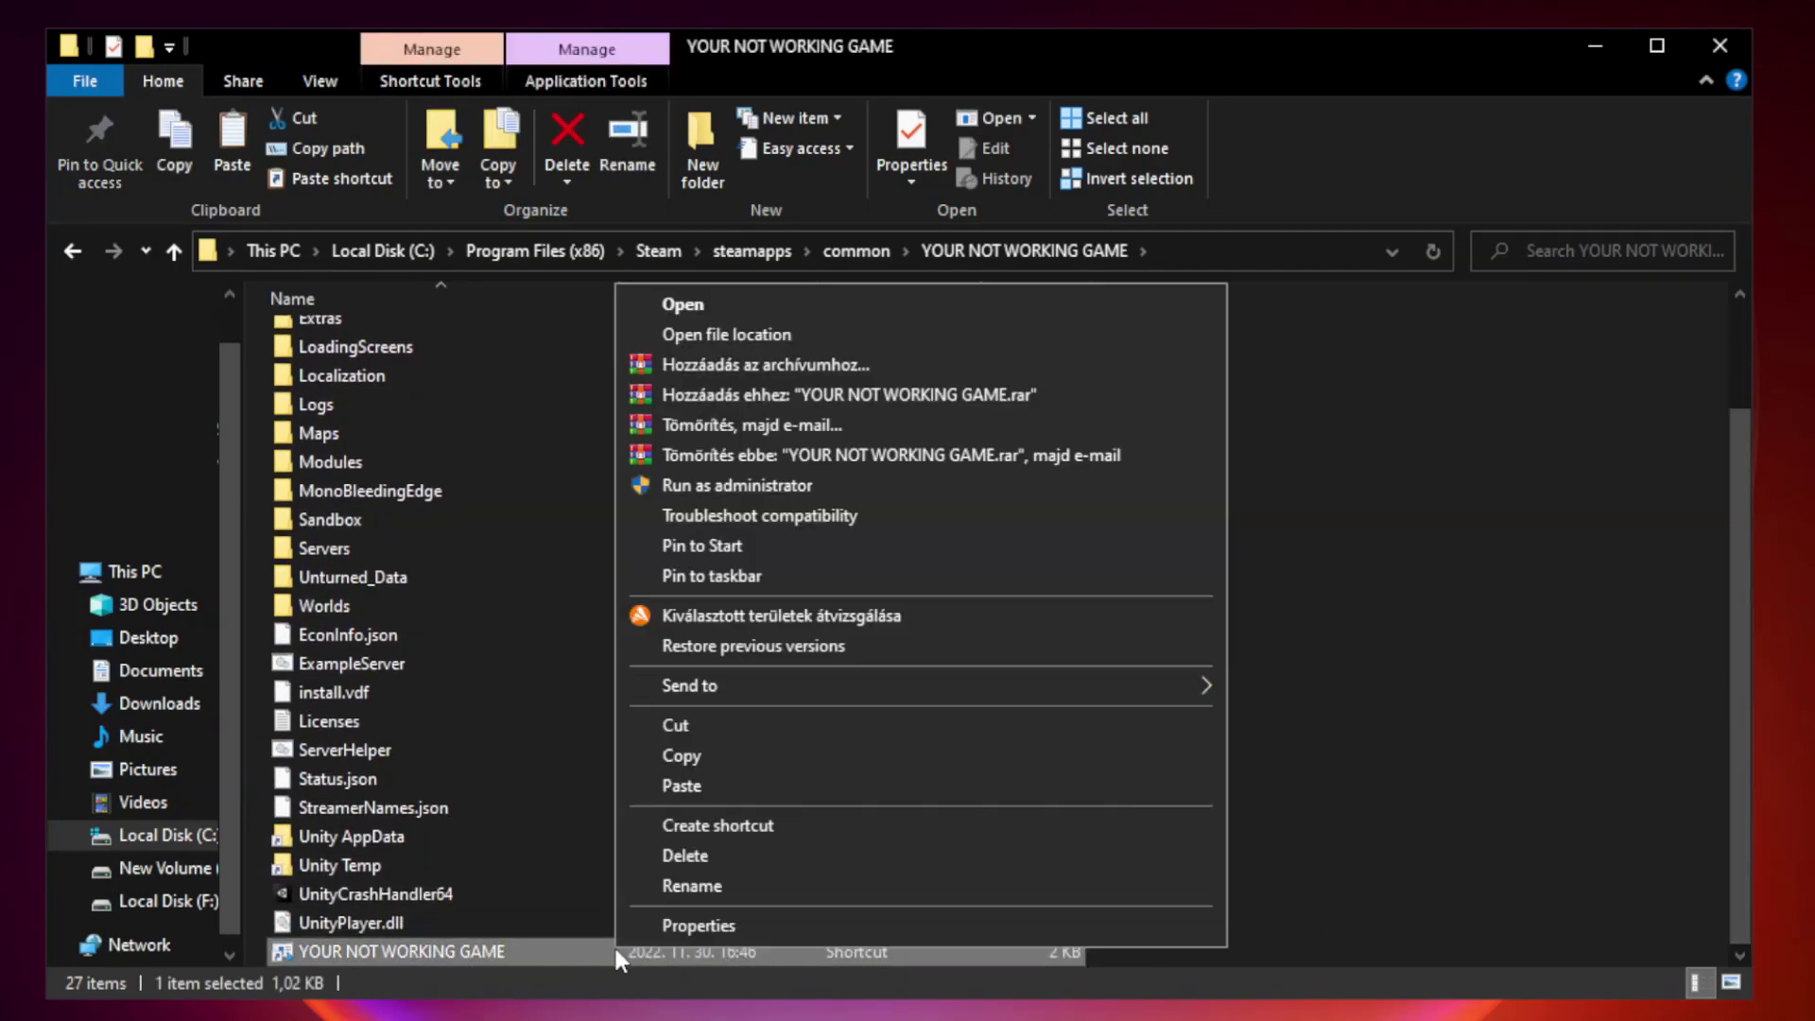
Set the shortcut to Windows 8 compatibility mode as administrator, fullscreen optimizations disabled.
left_click(915, 929)
left_click_drag(902, 502, 901, 206)
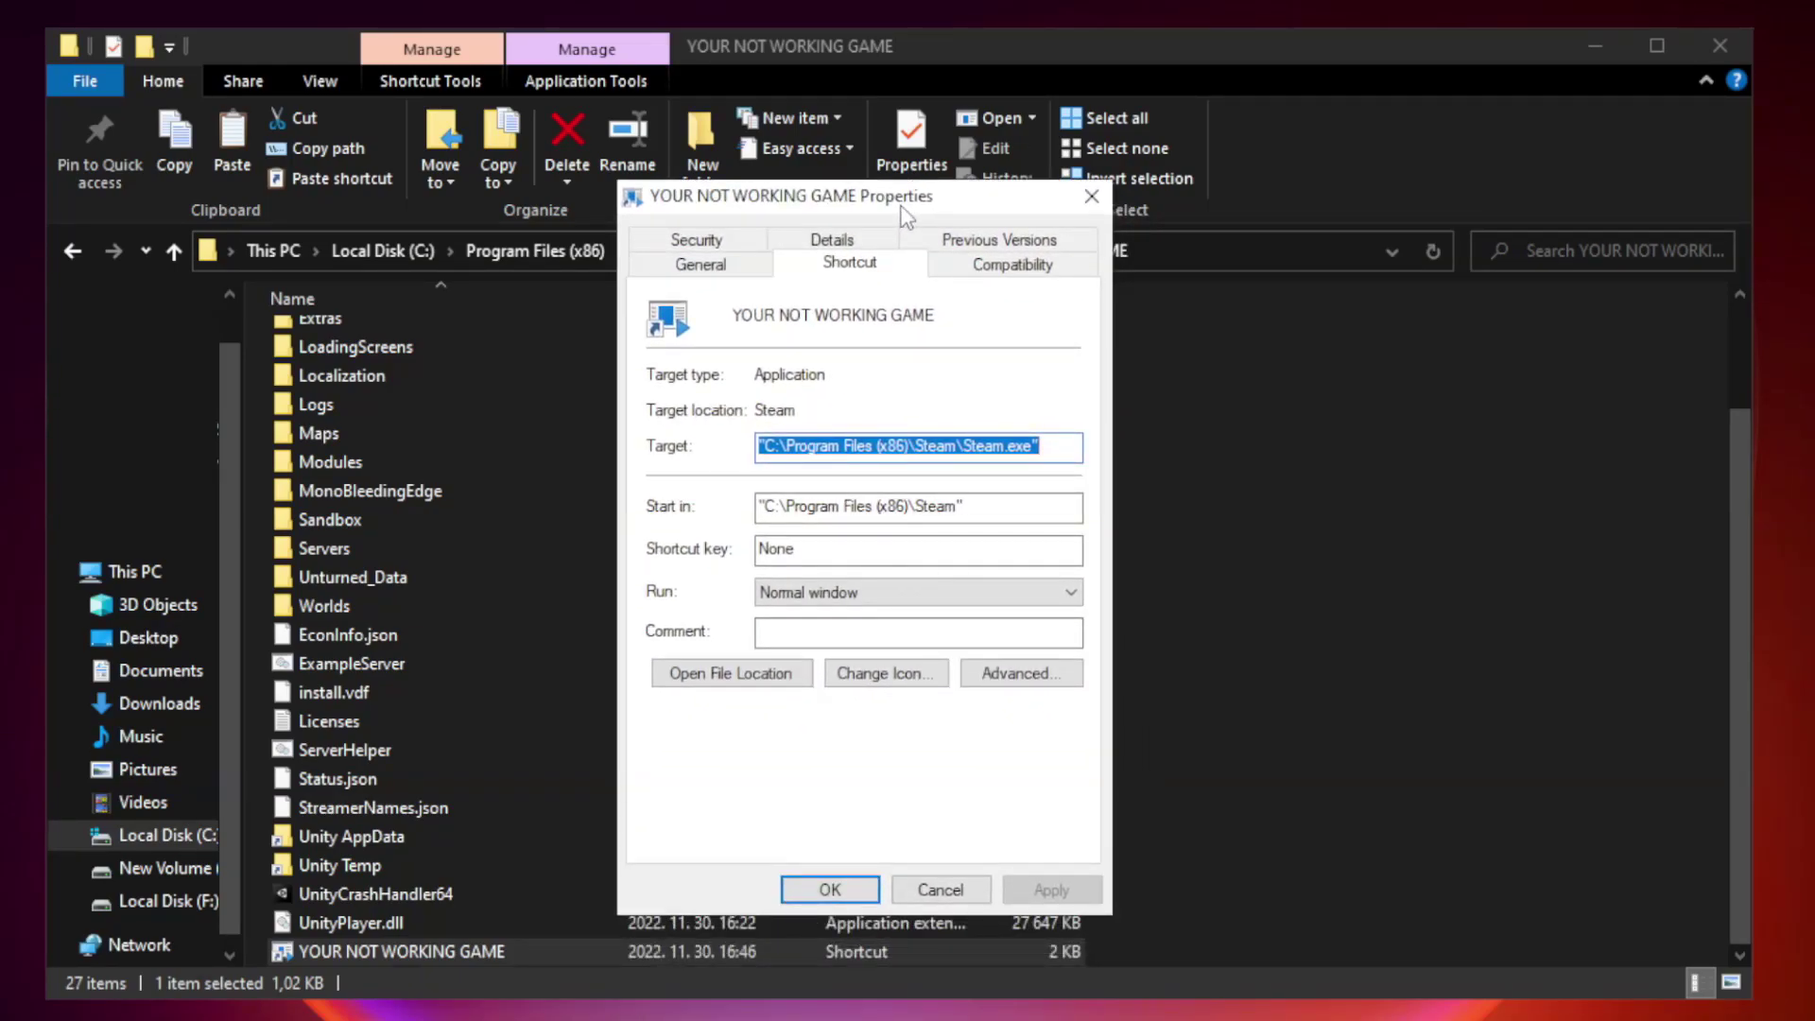
left_click(1002, 269)
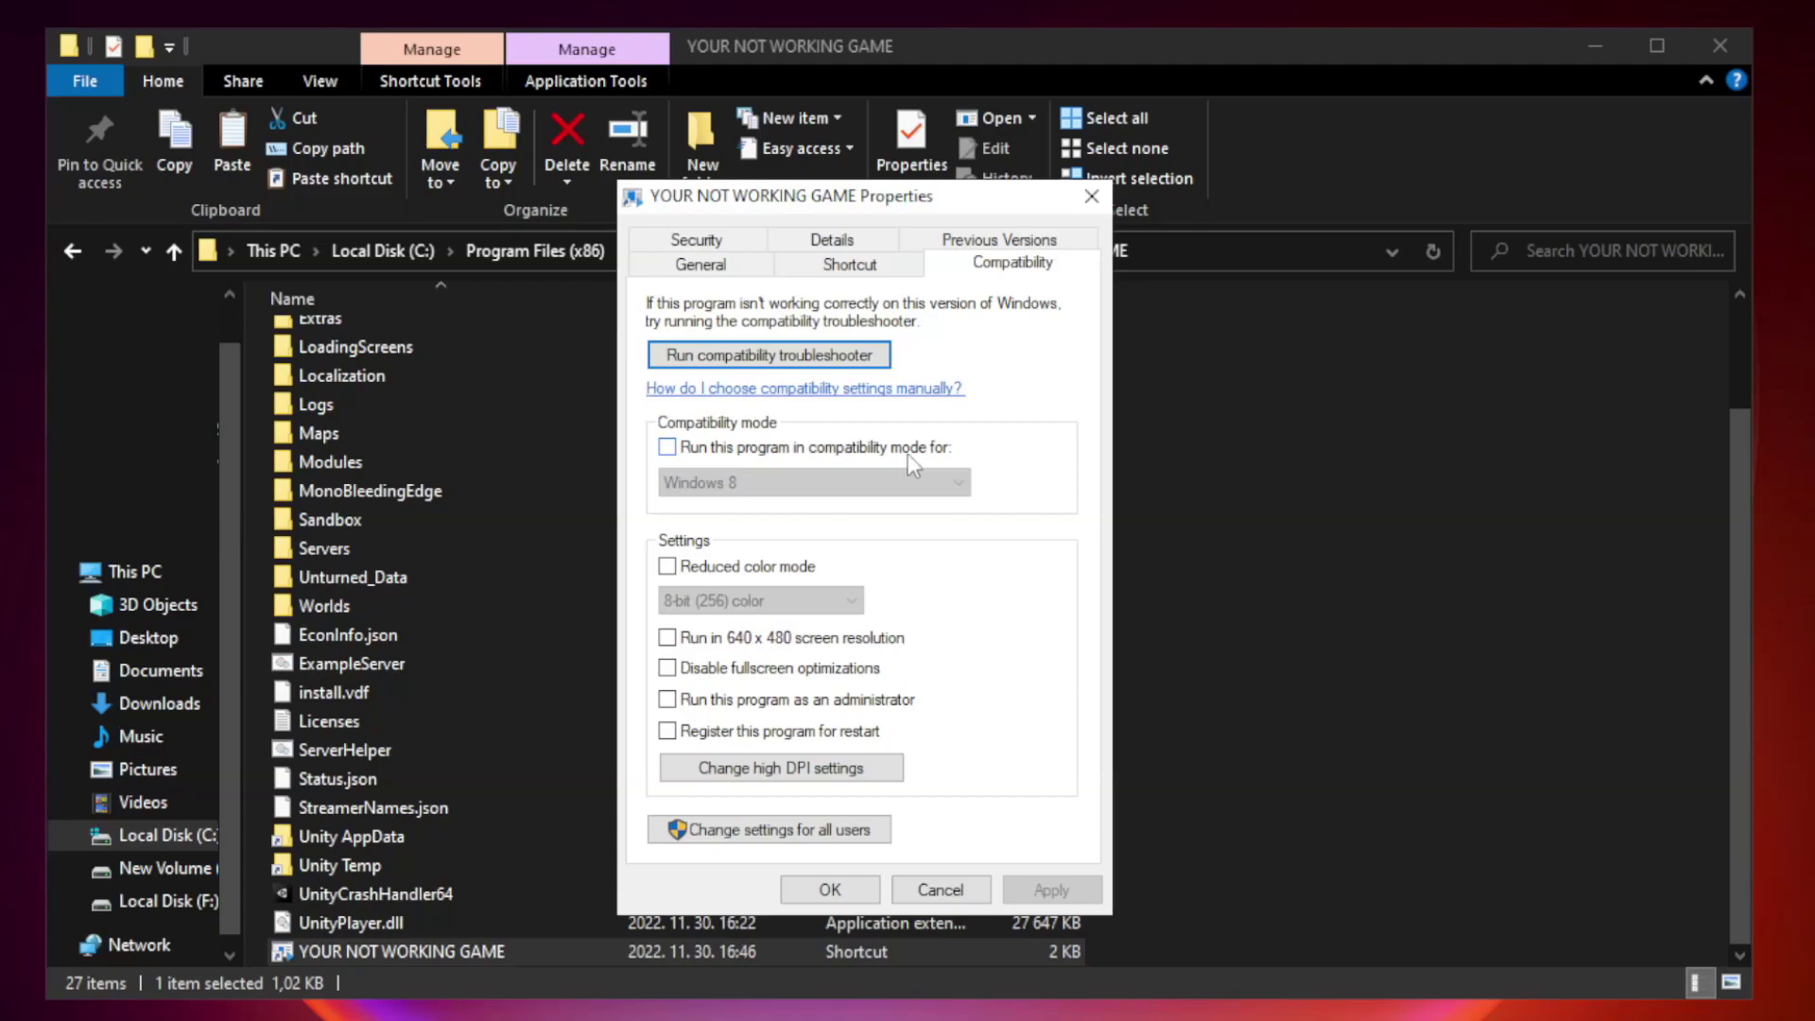
left_click(723, 454)
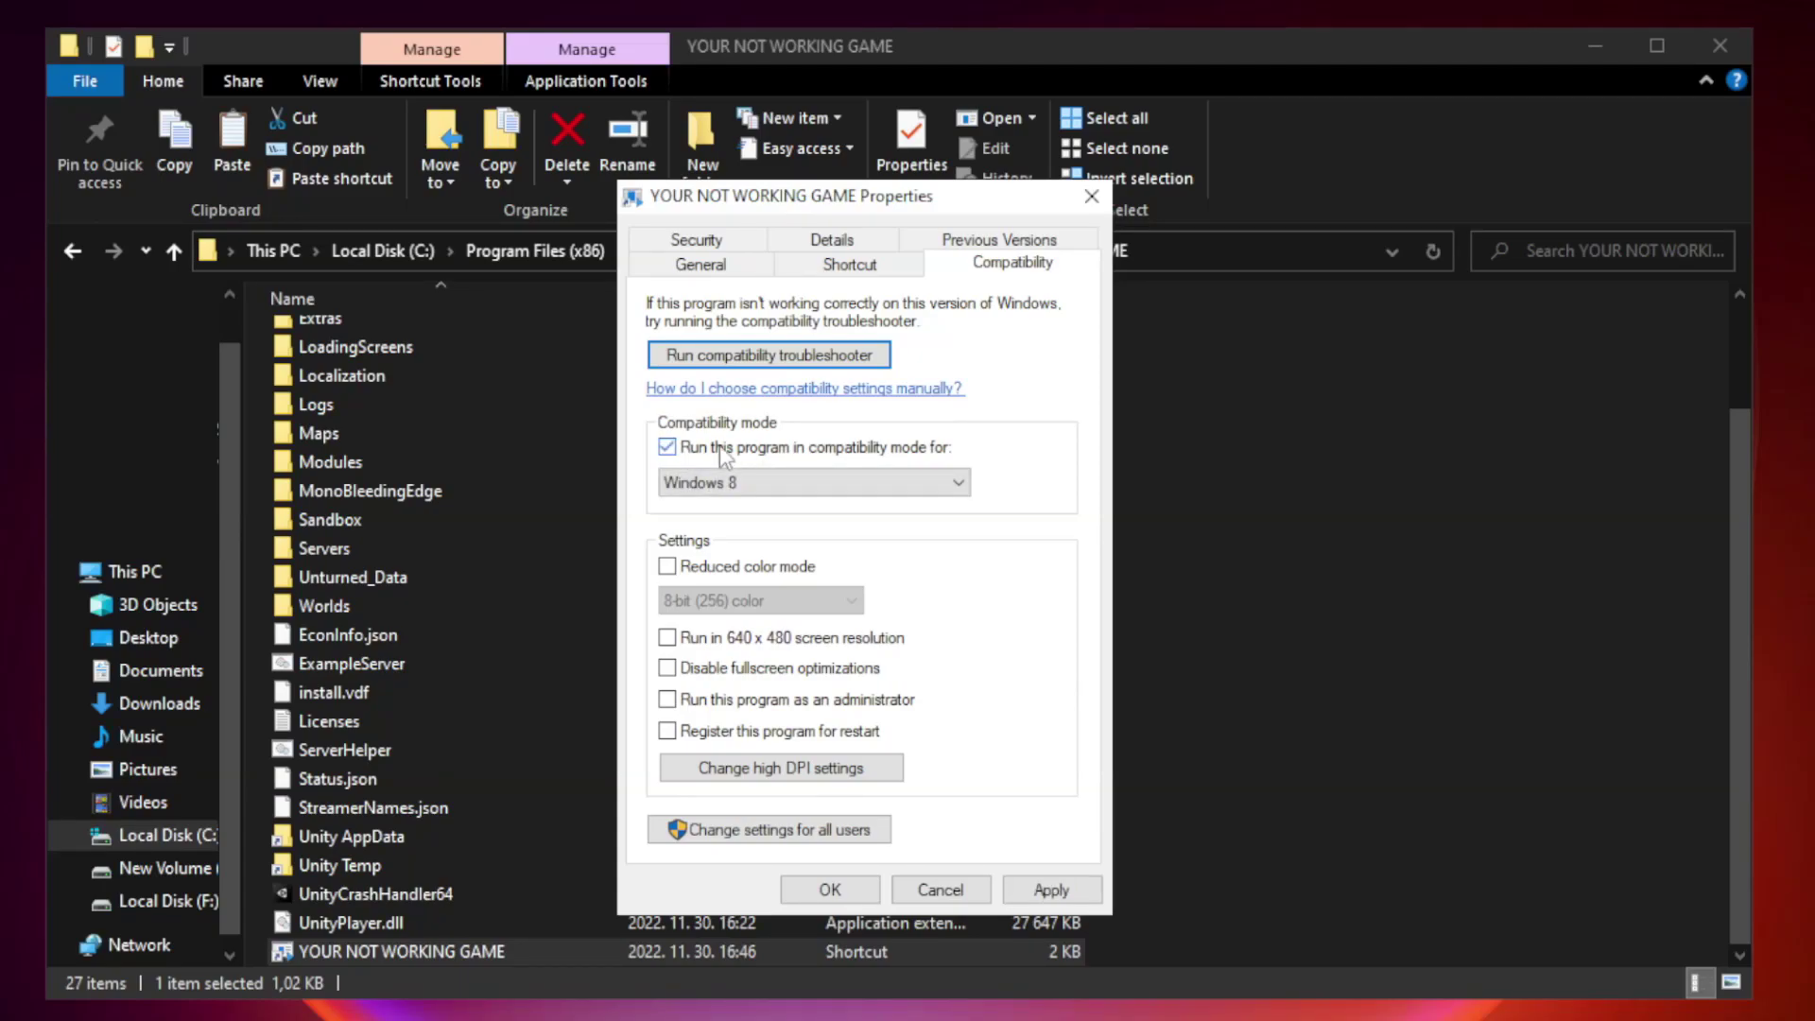
left_click(775, 482)
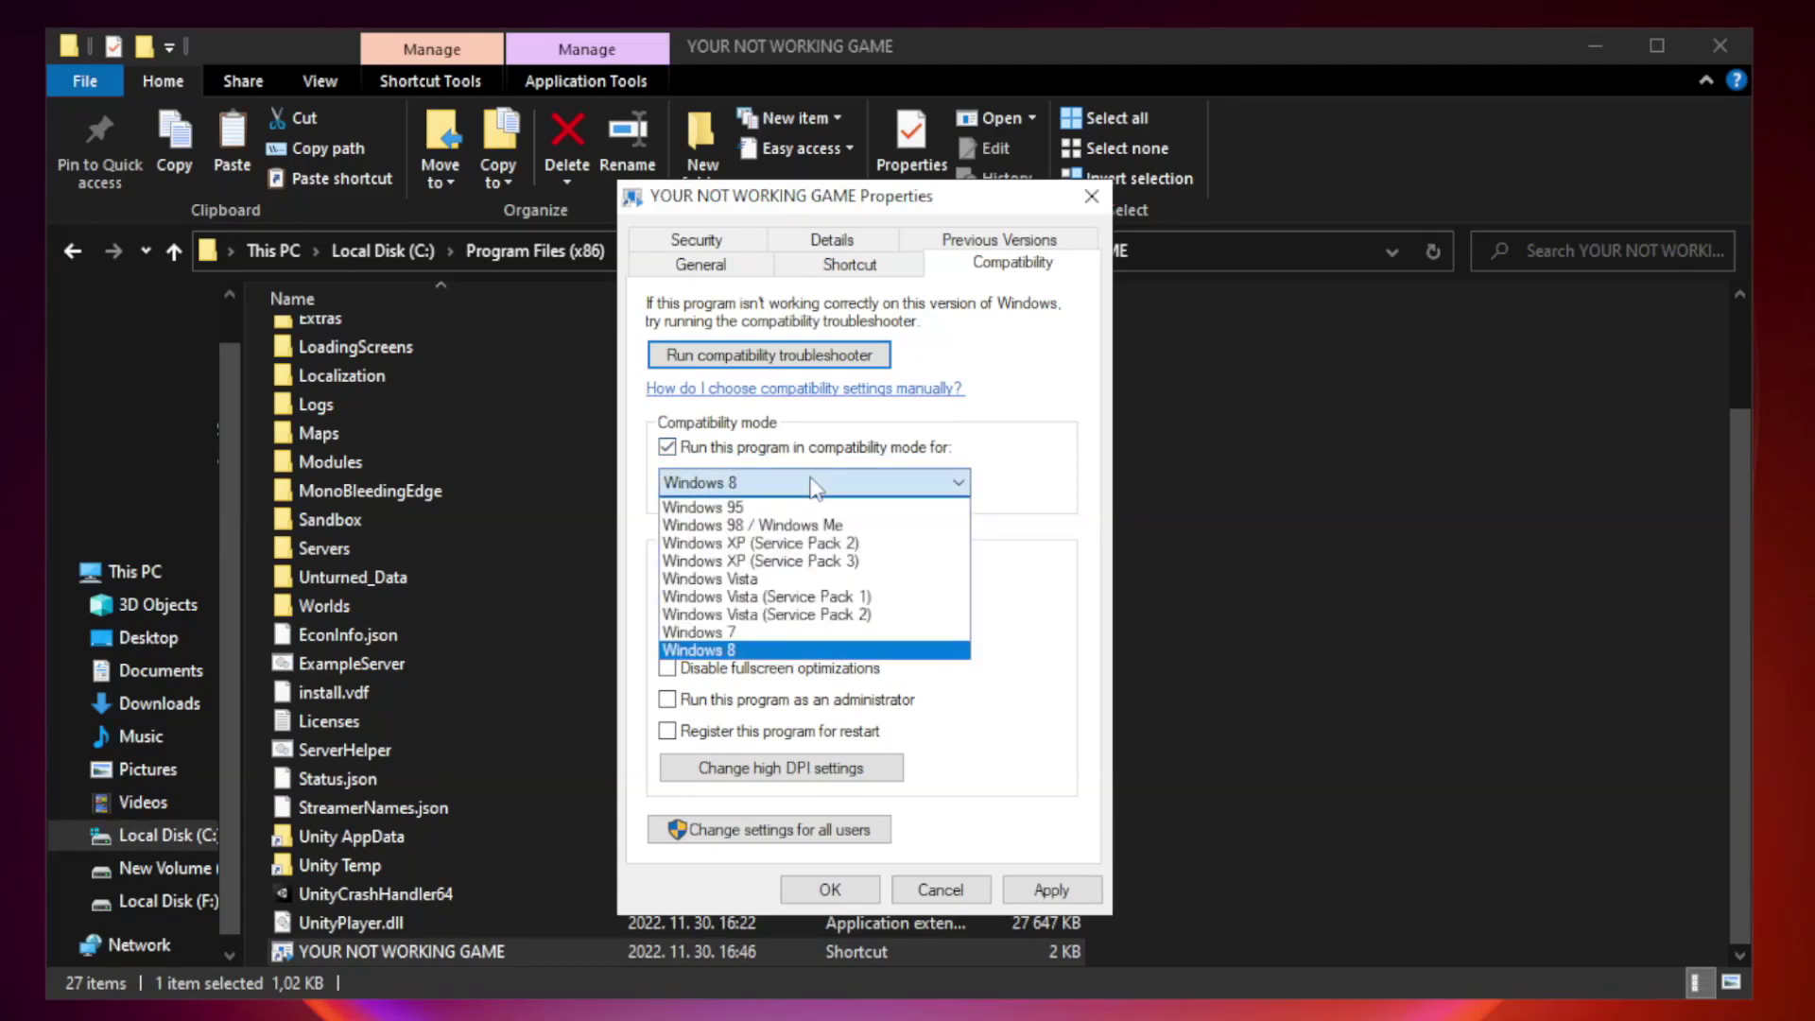
left_click(768, 650)
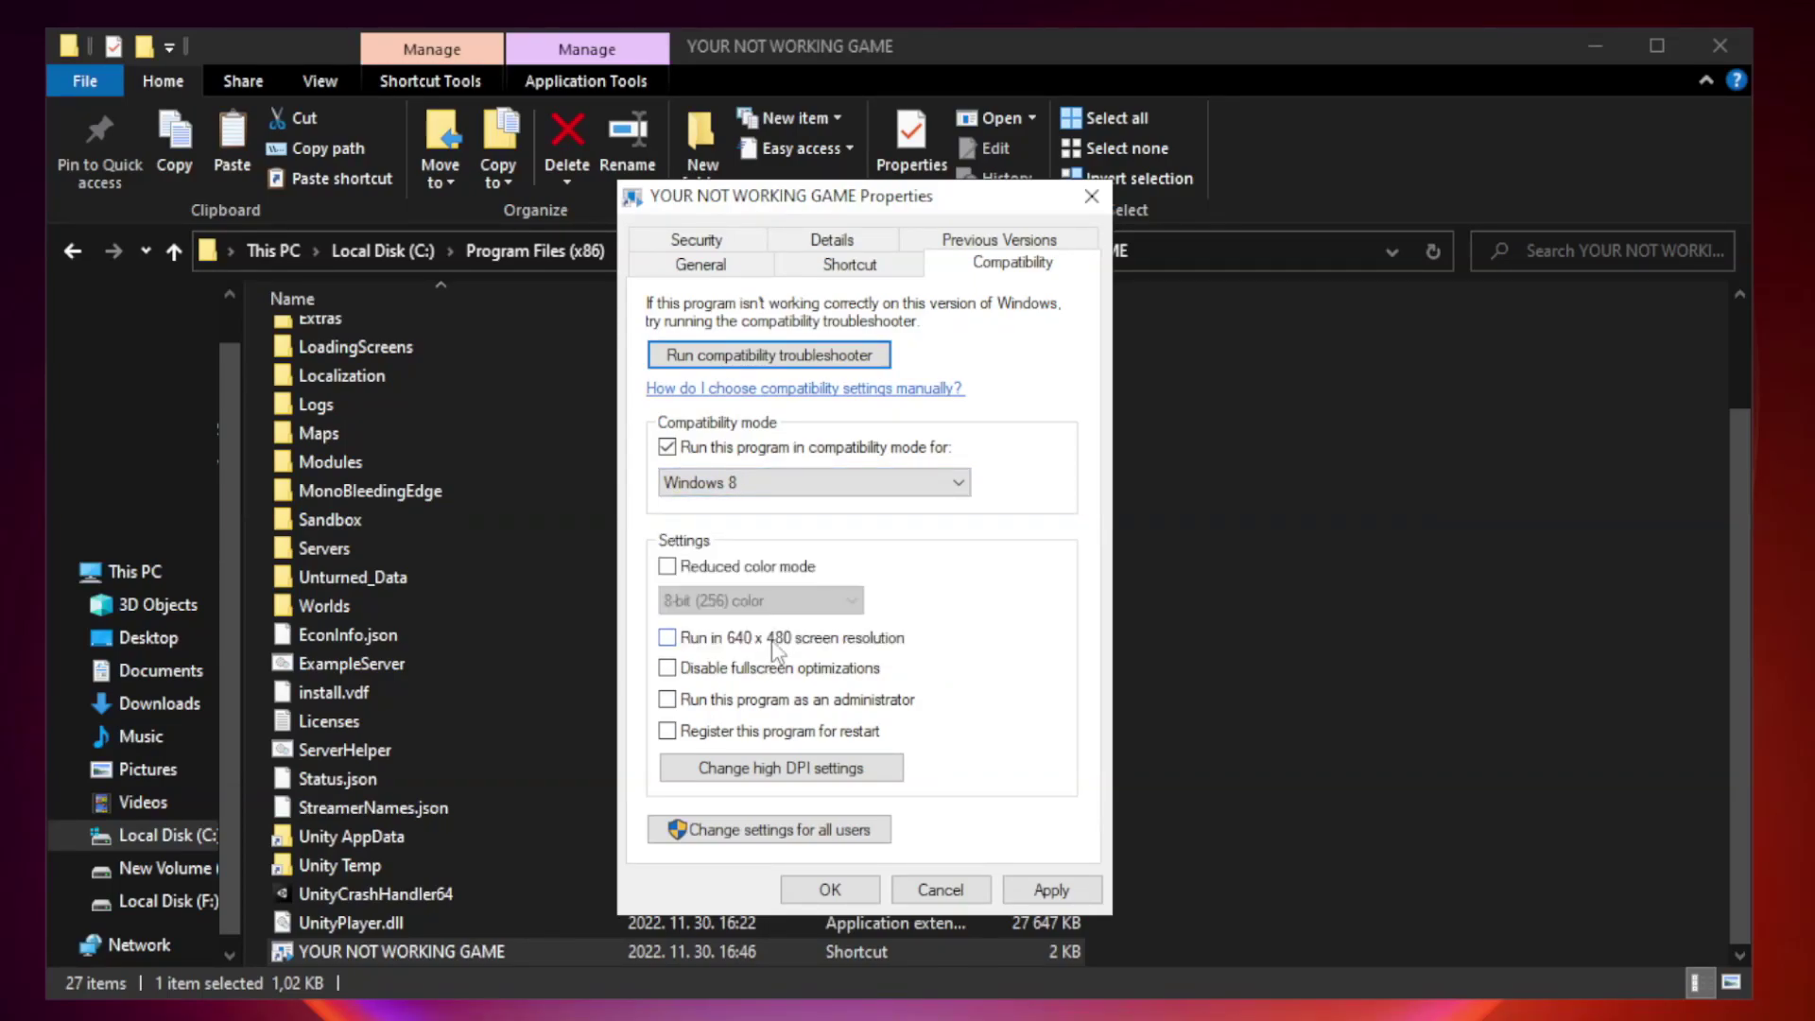
left_click(709, 682)
left_click(1050, 893)
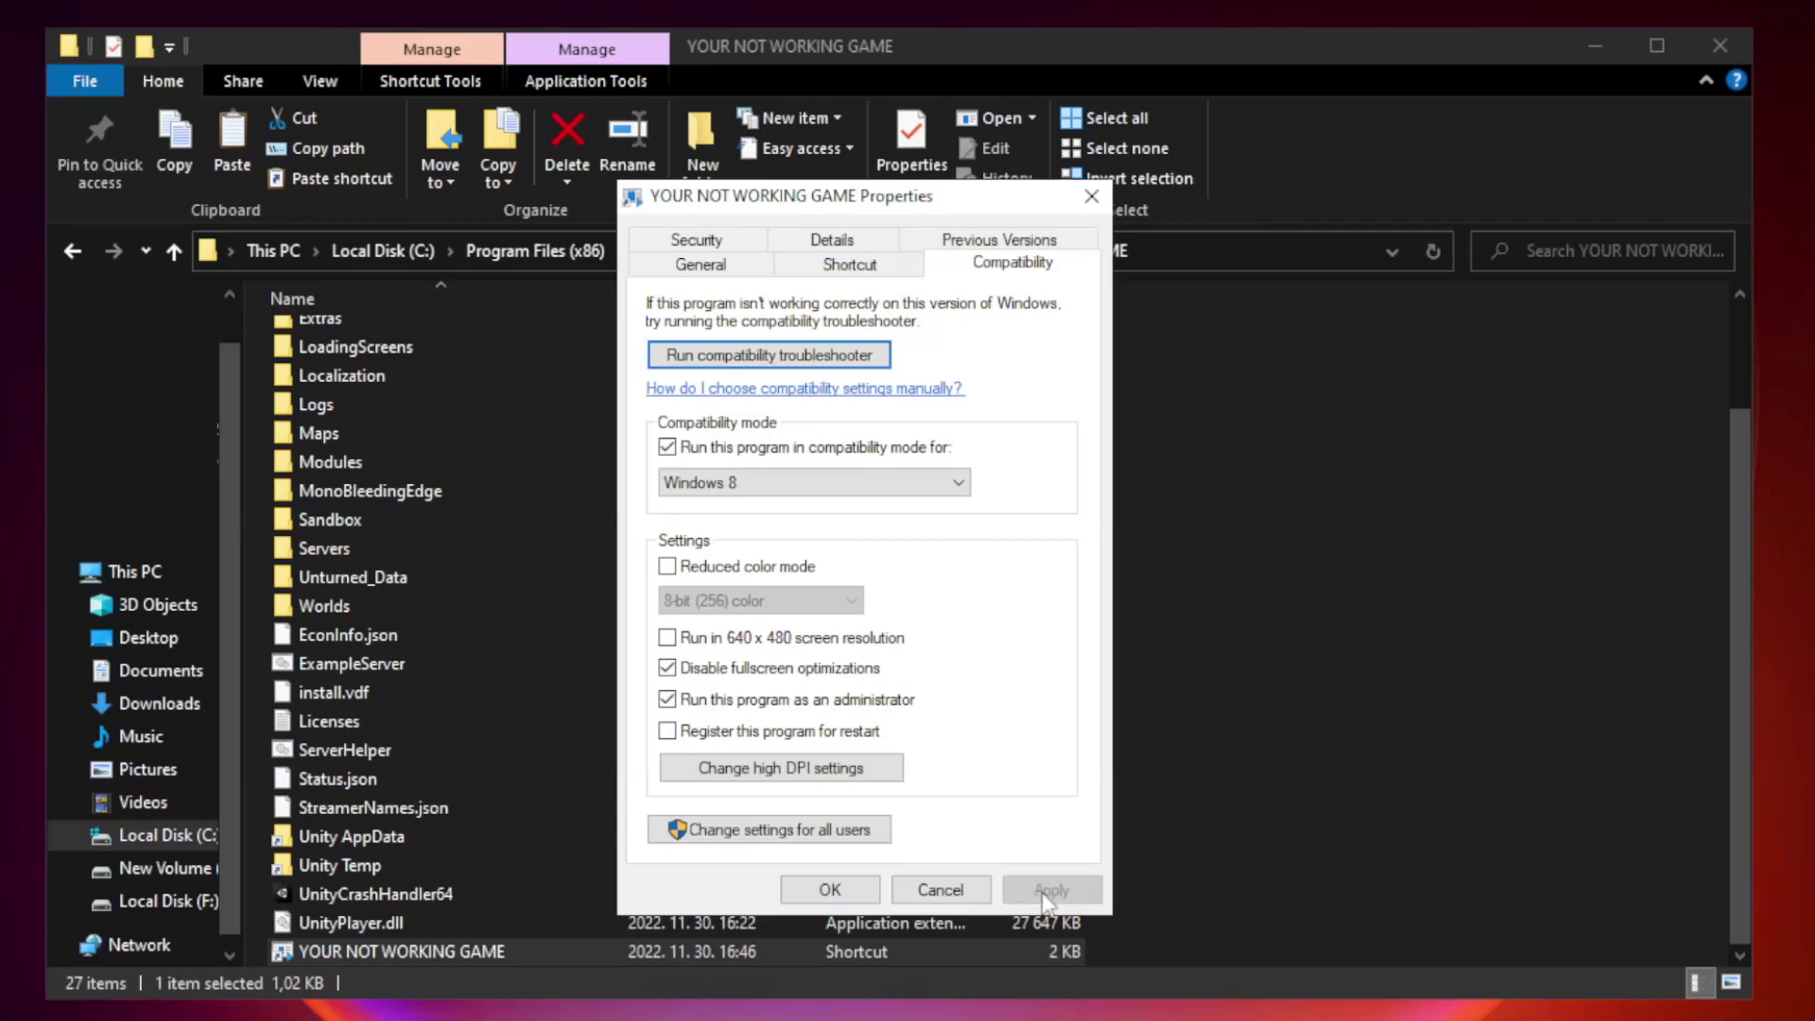
left_click(828, 892)
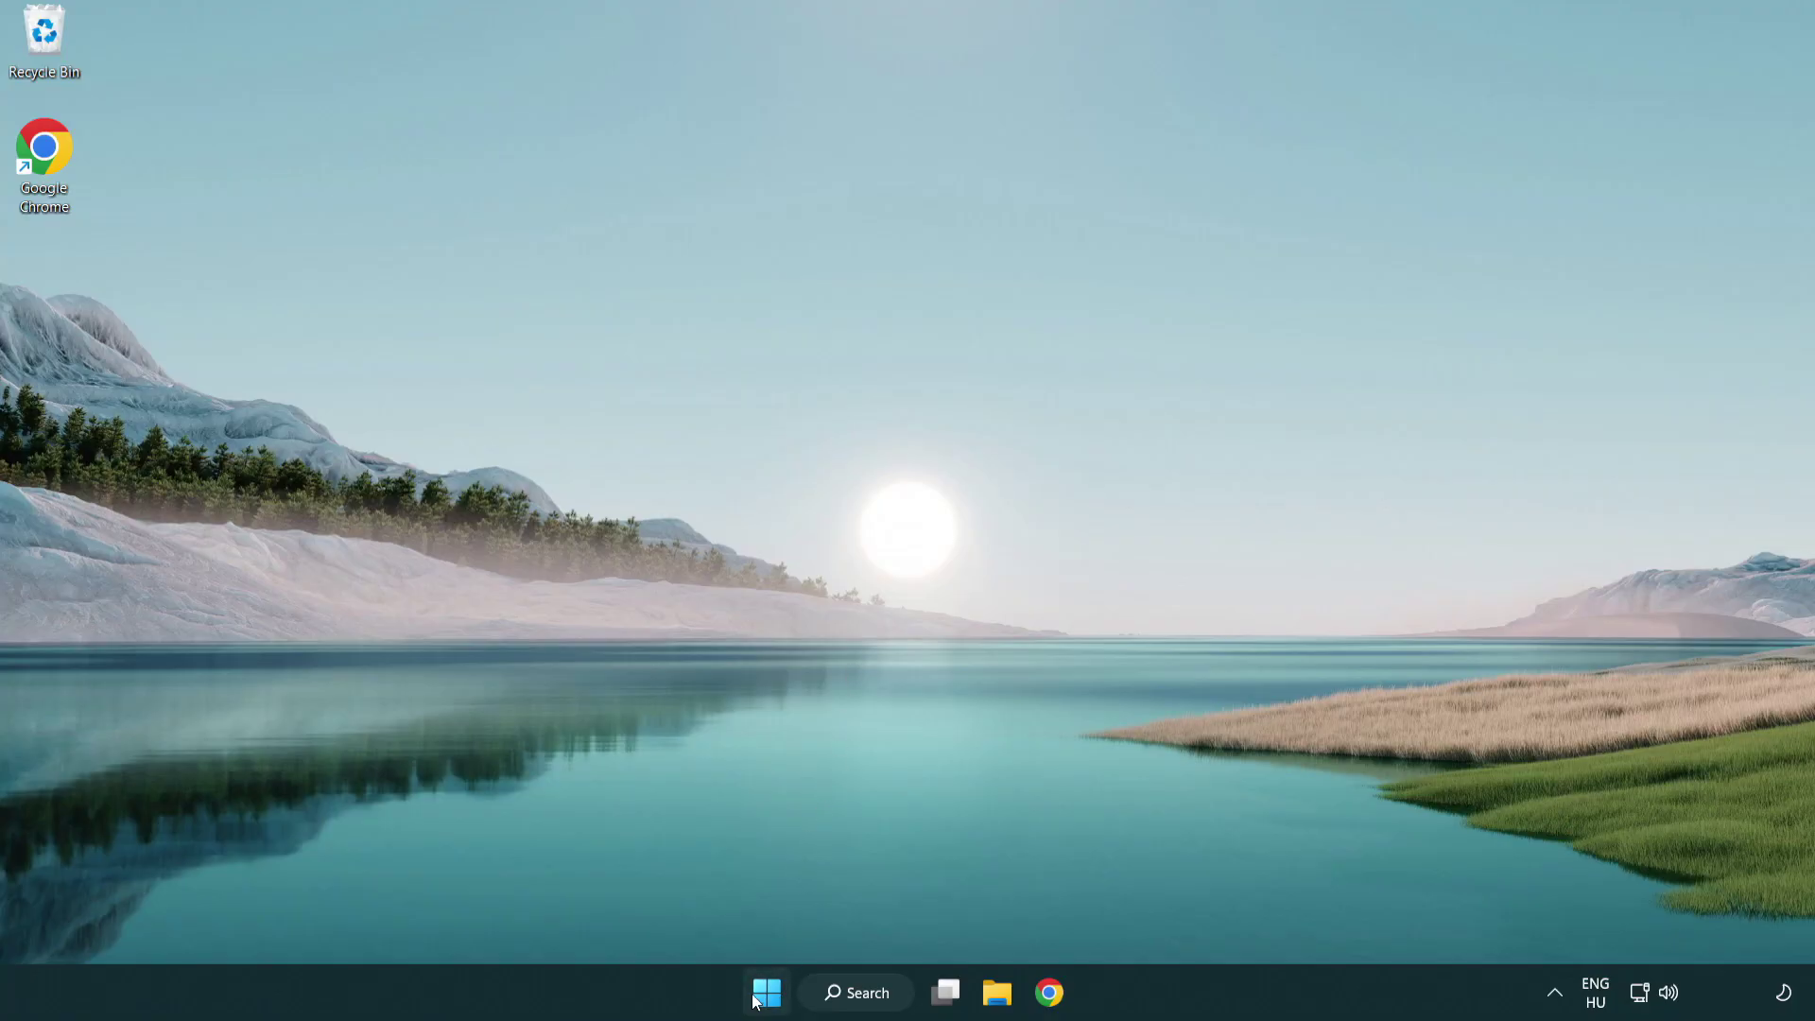
Open Task Manager from the power-user menu and show its Startup apps list.
right_click(767, 997)
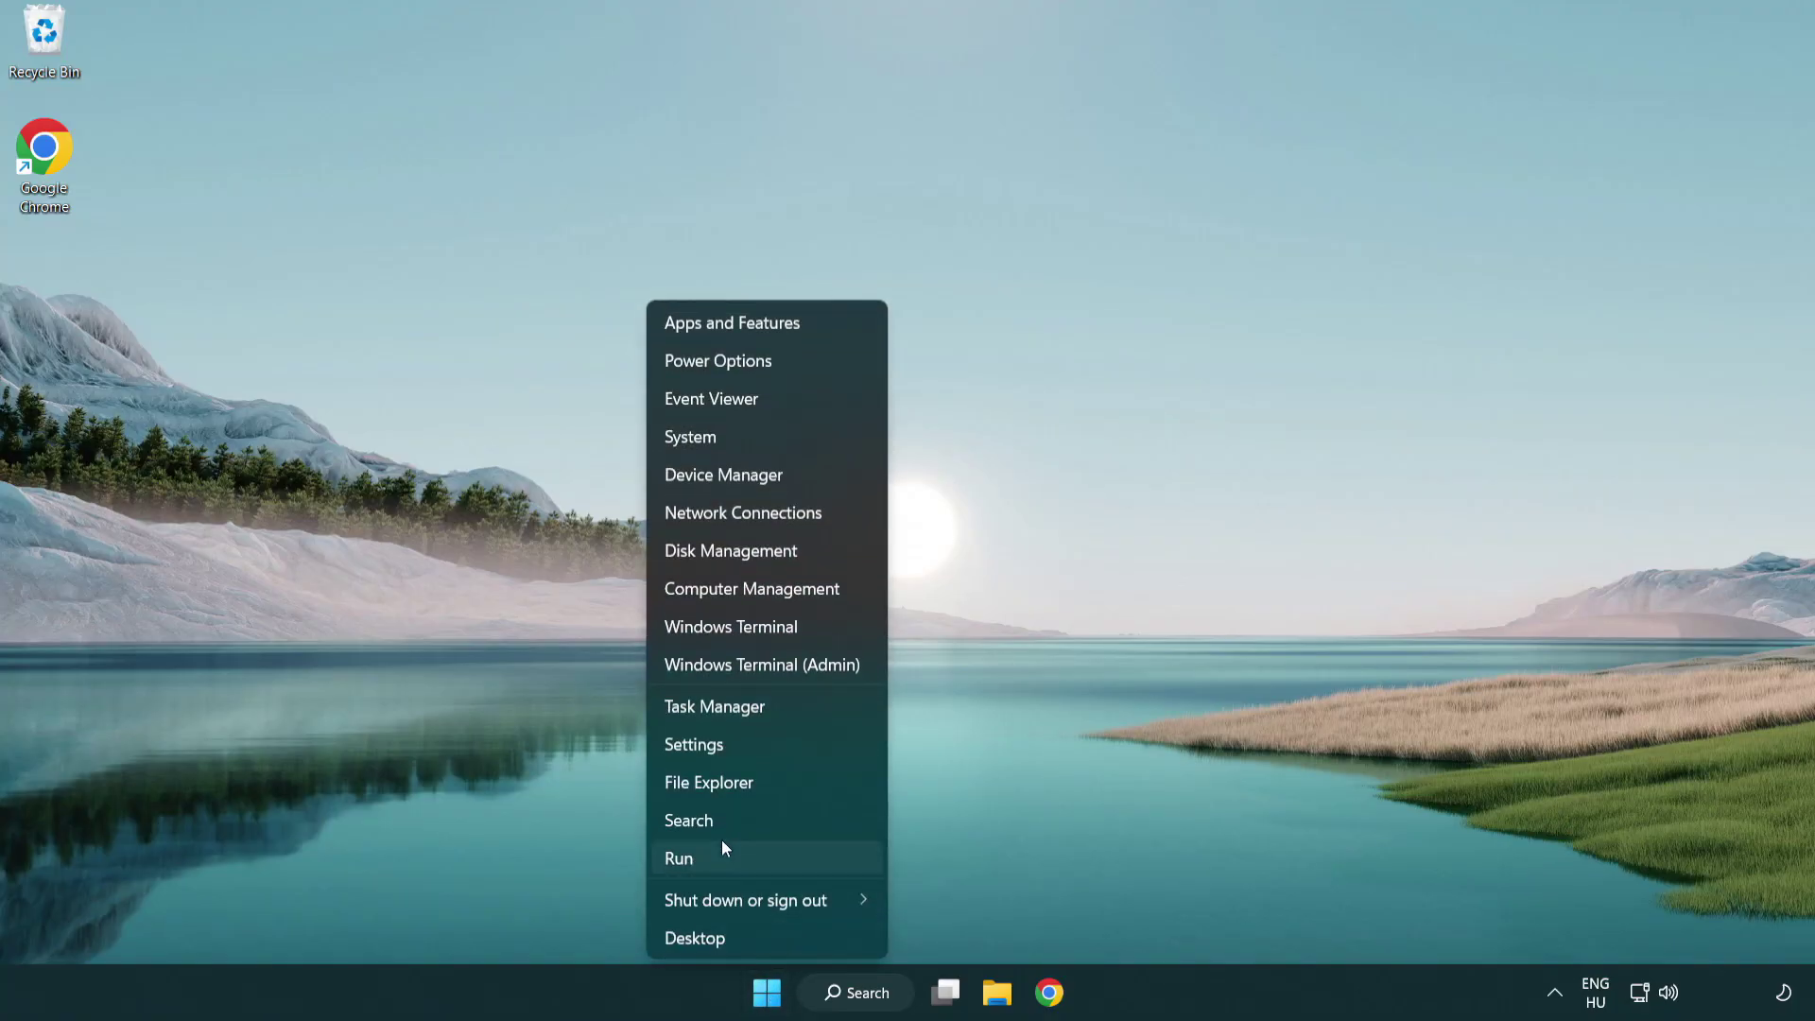
left_click(801, 708)
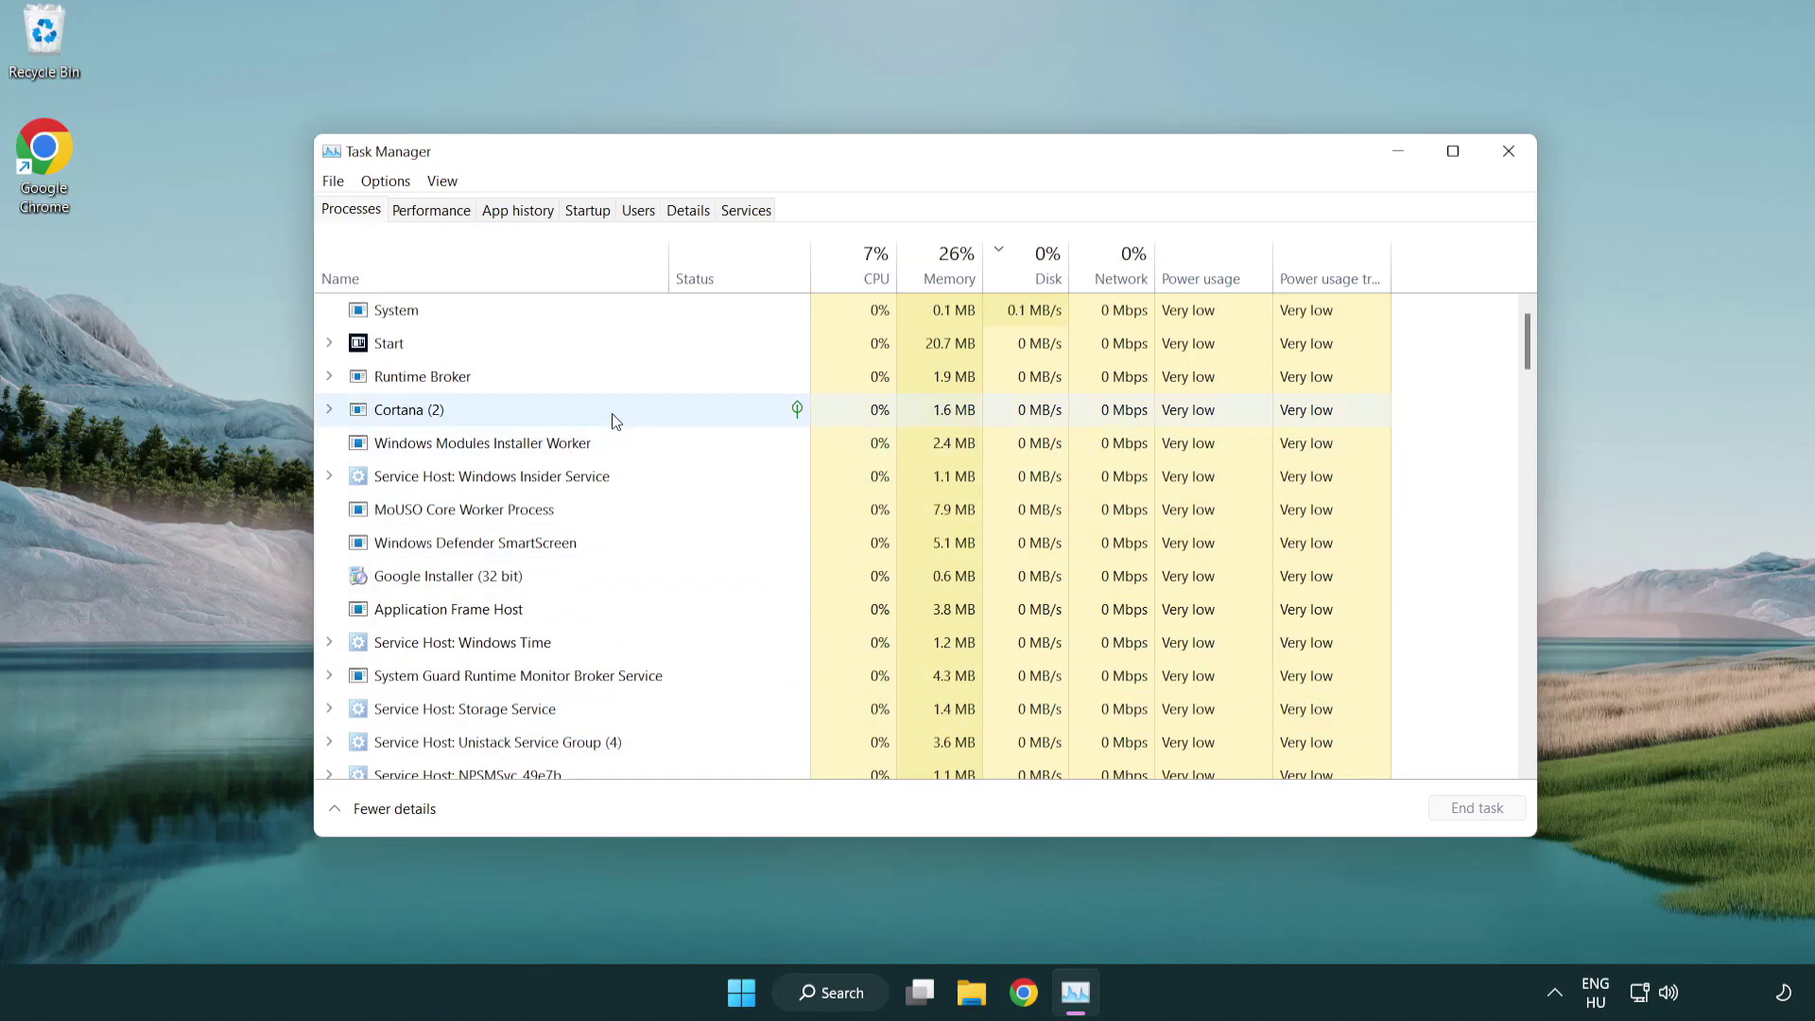
left_click(592, 213)
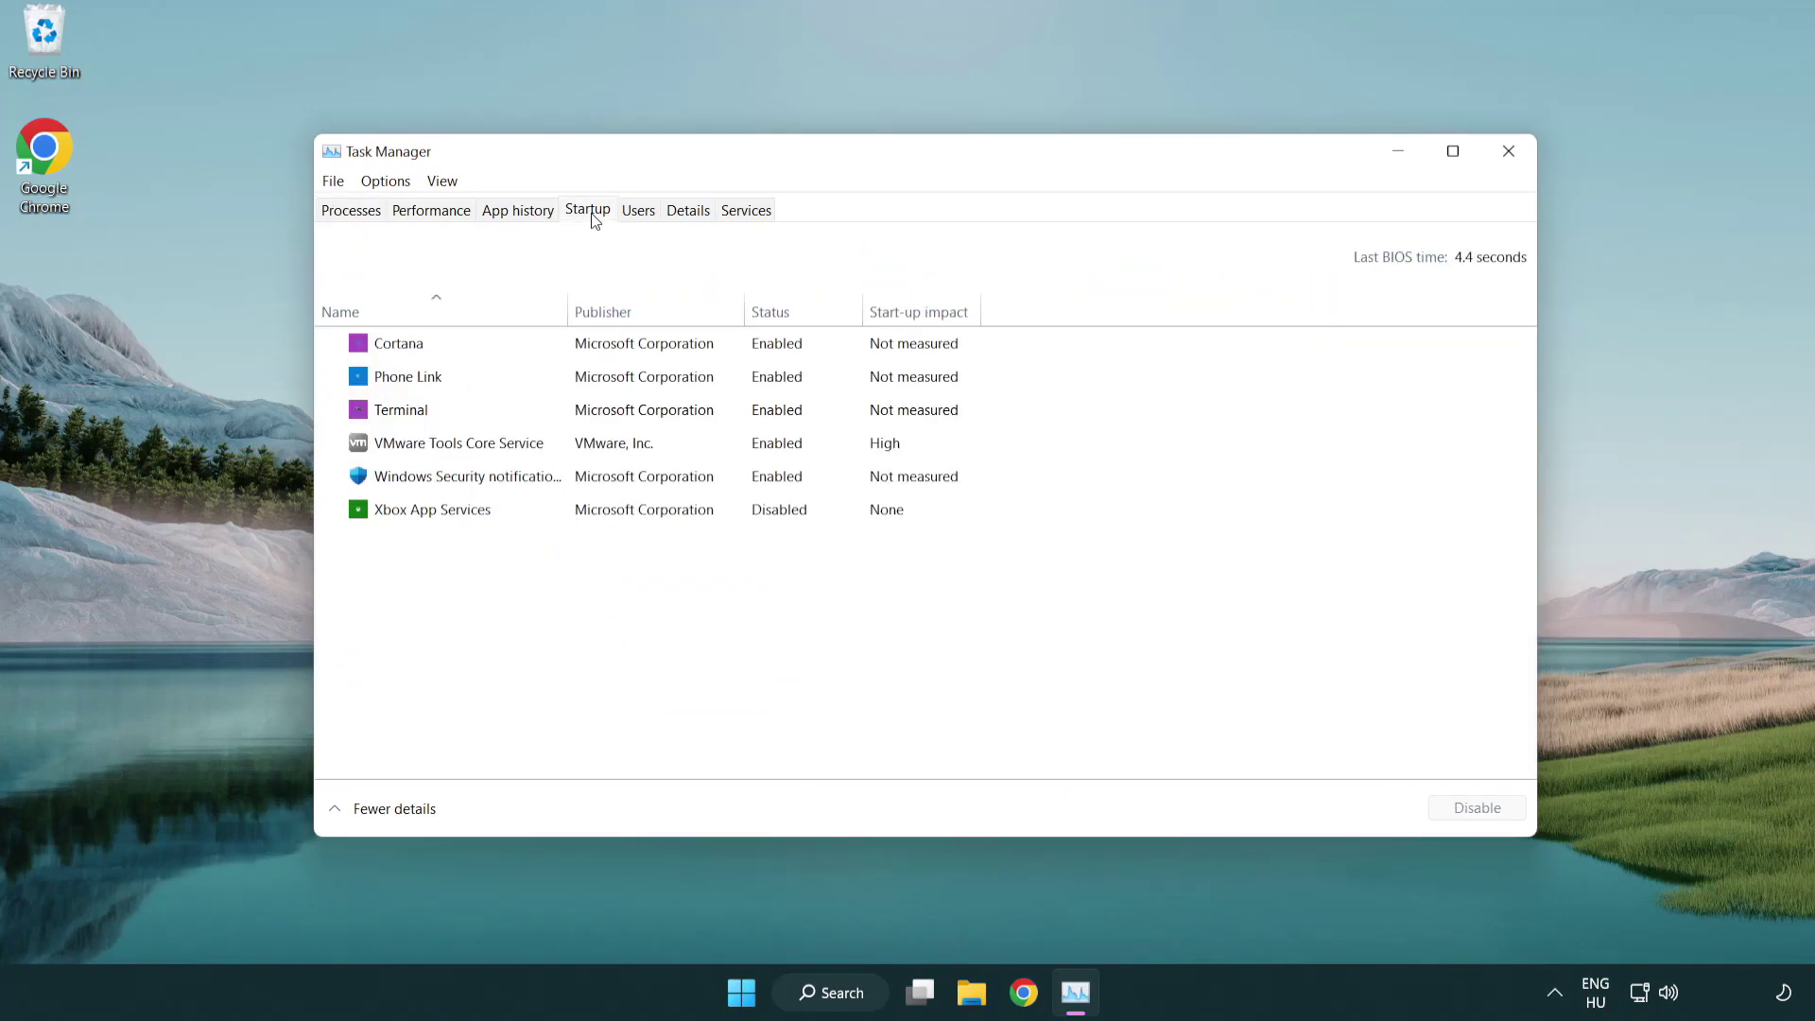
Disable Terminal, Phone Link, Cortana and Windows Security notifications at startup, then close Task Manager.
left_click(593, 412)
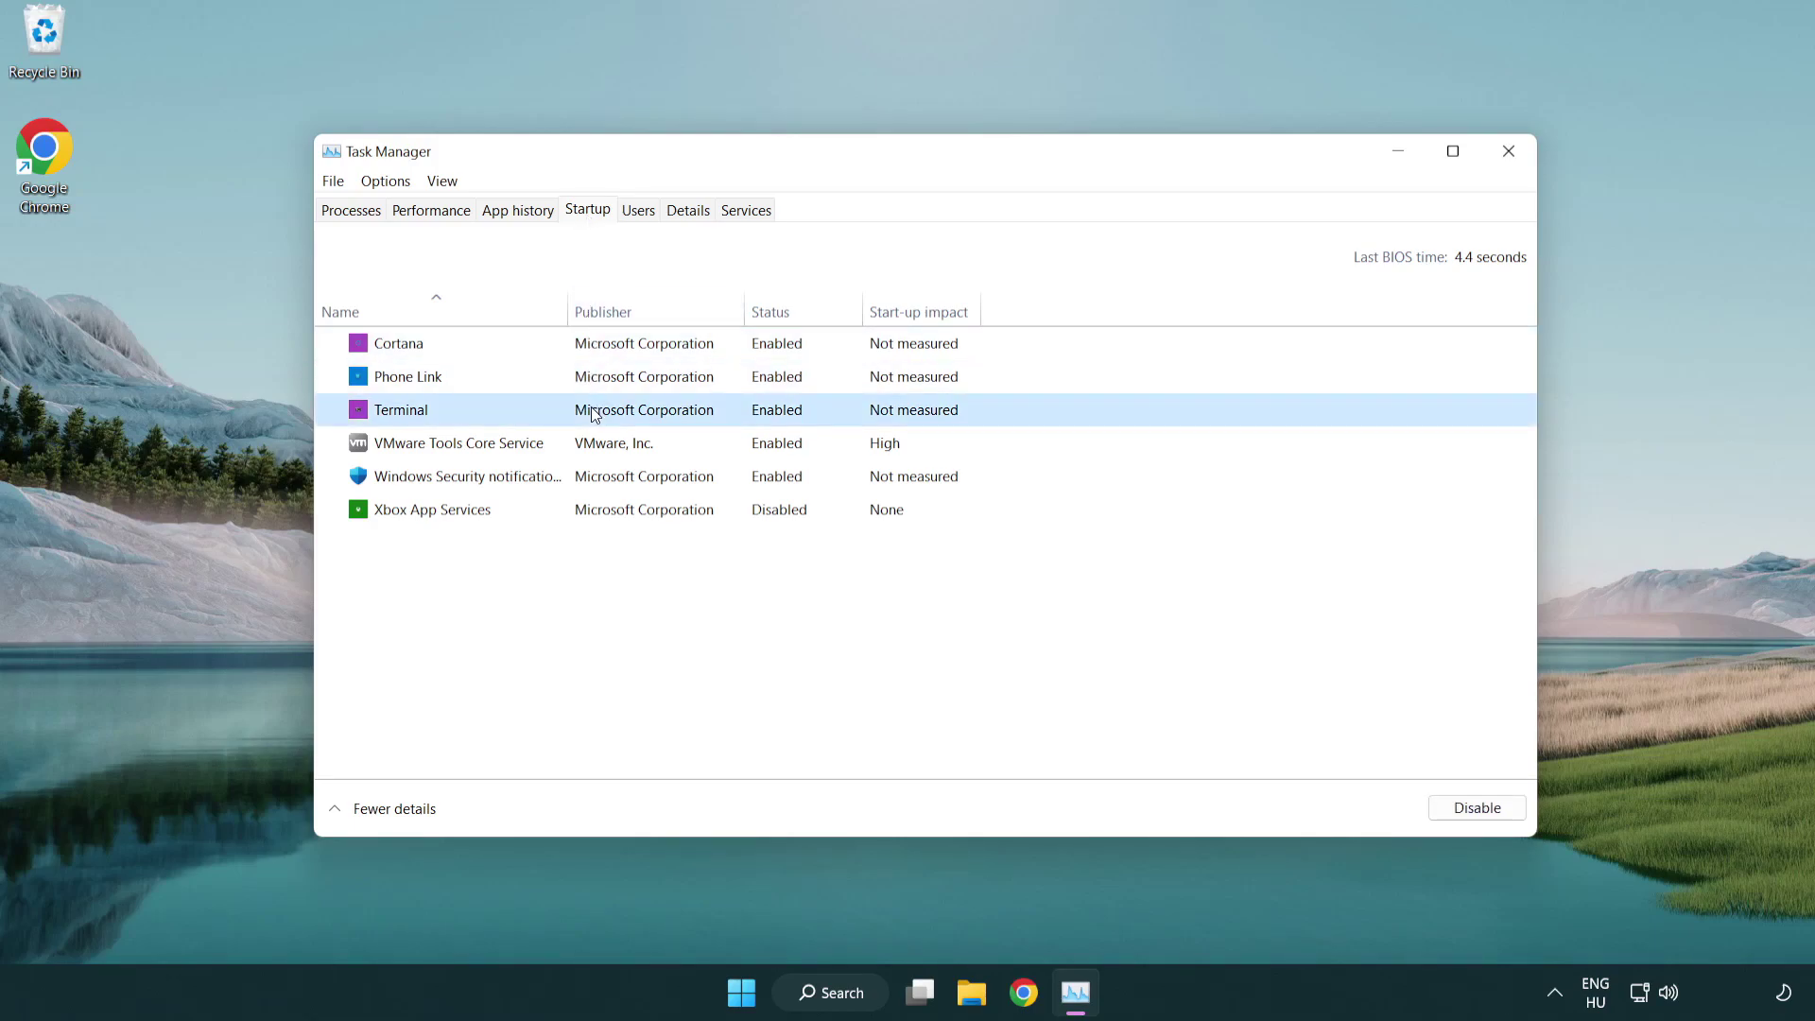
left_click(1424, 805)
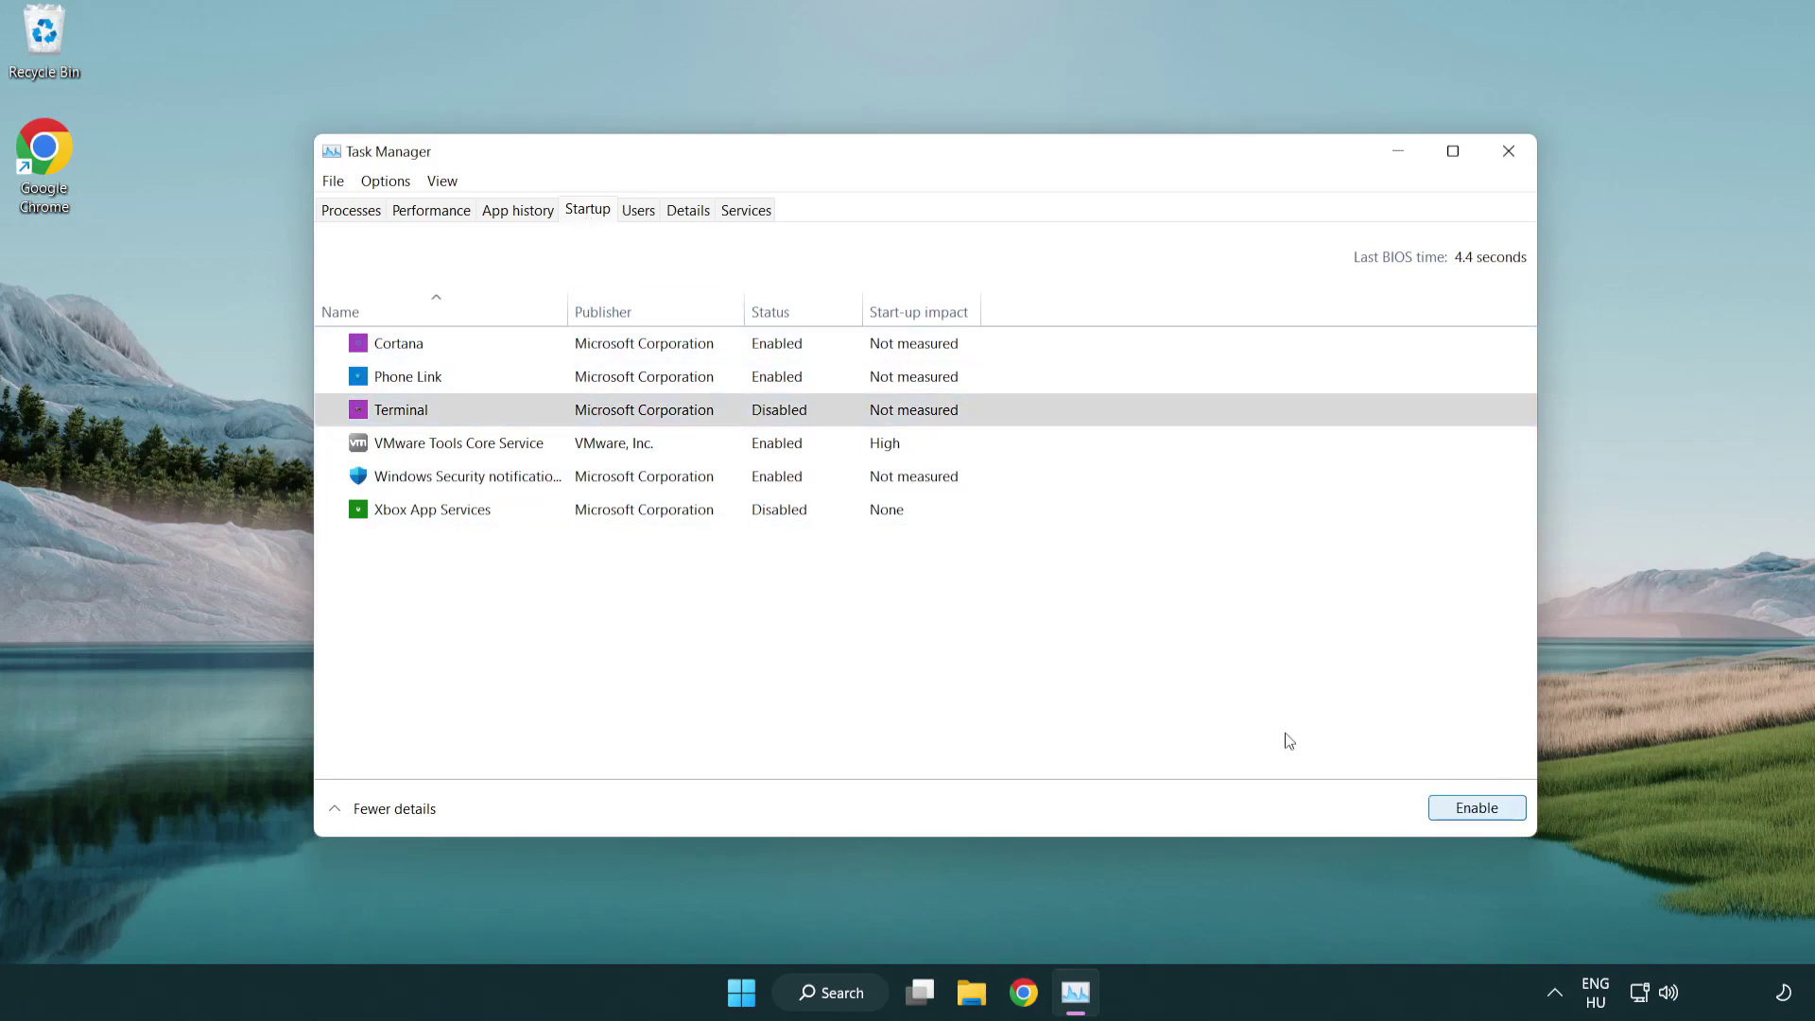
left_click(758, 381)
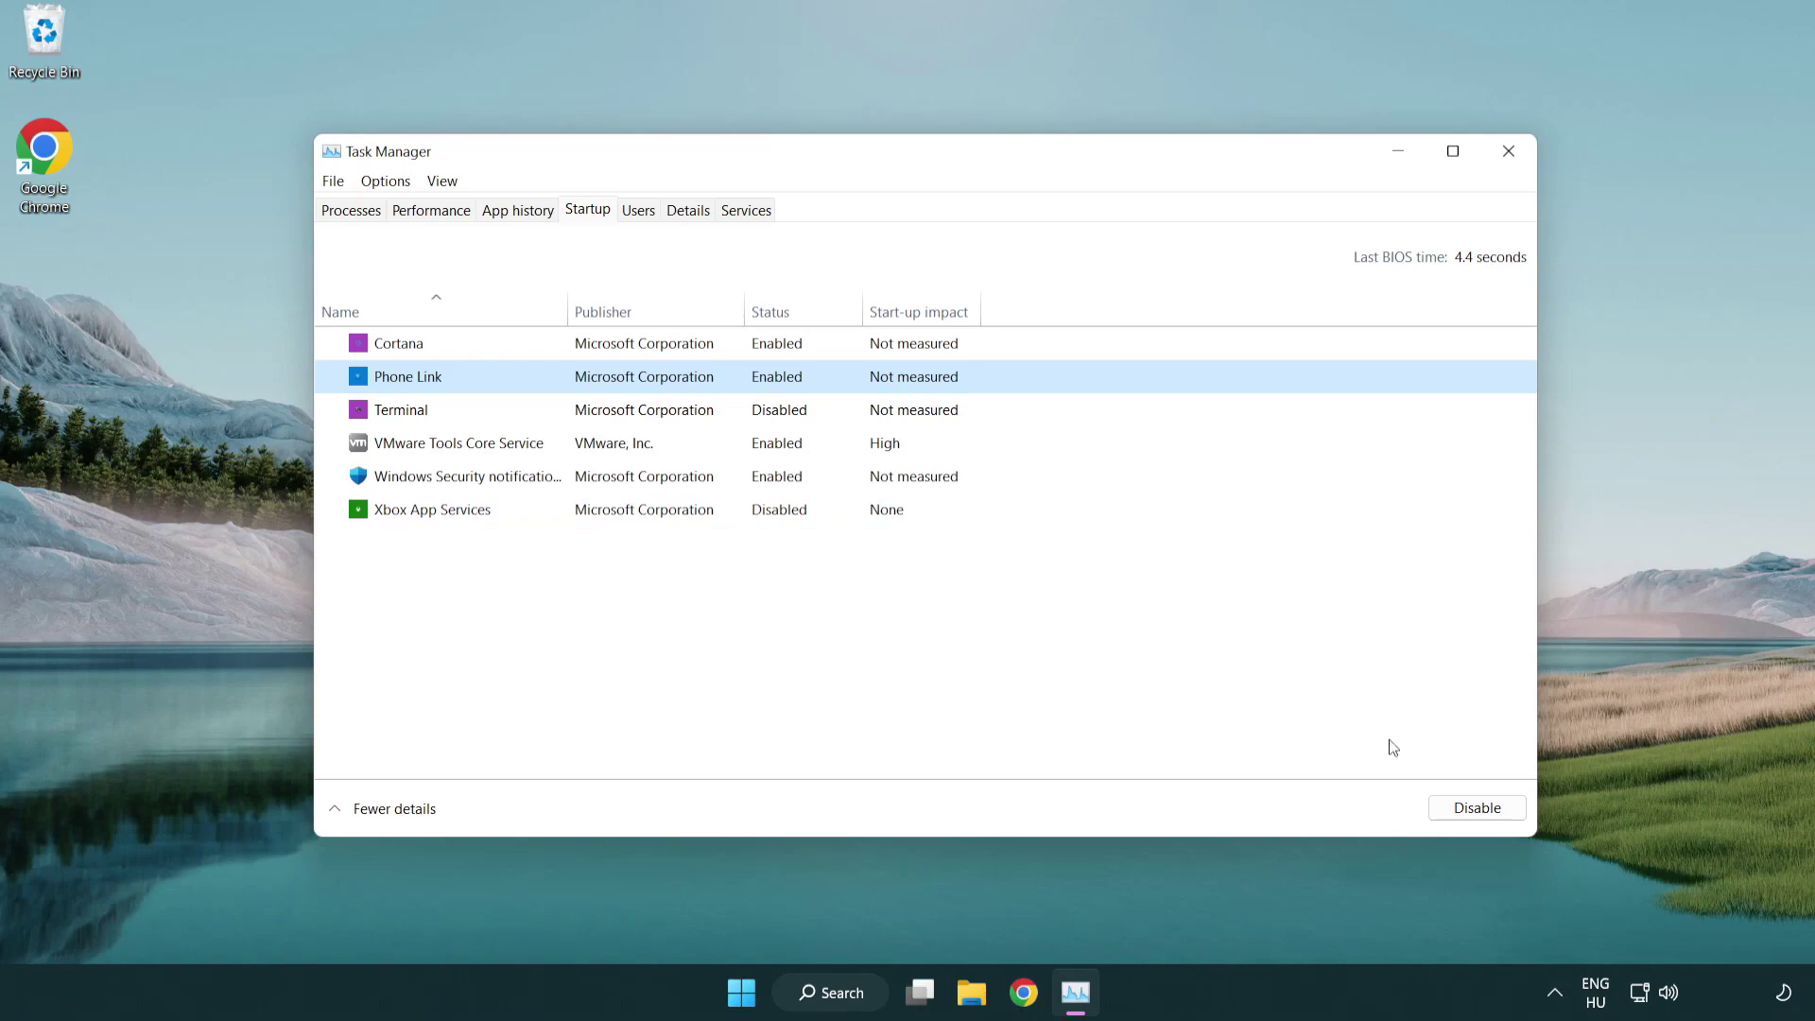
left_click(1475, 809)
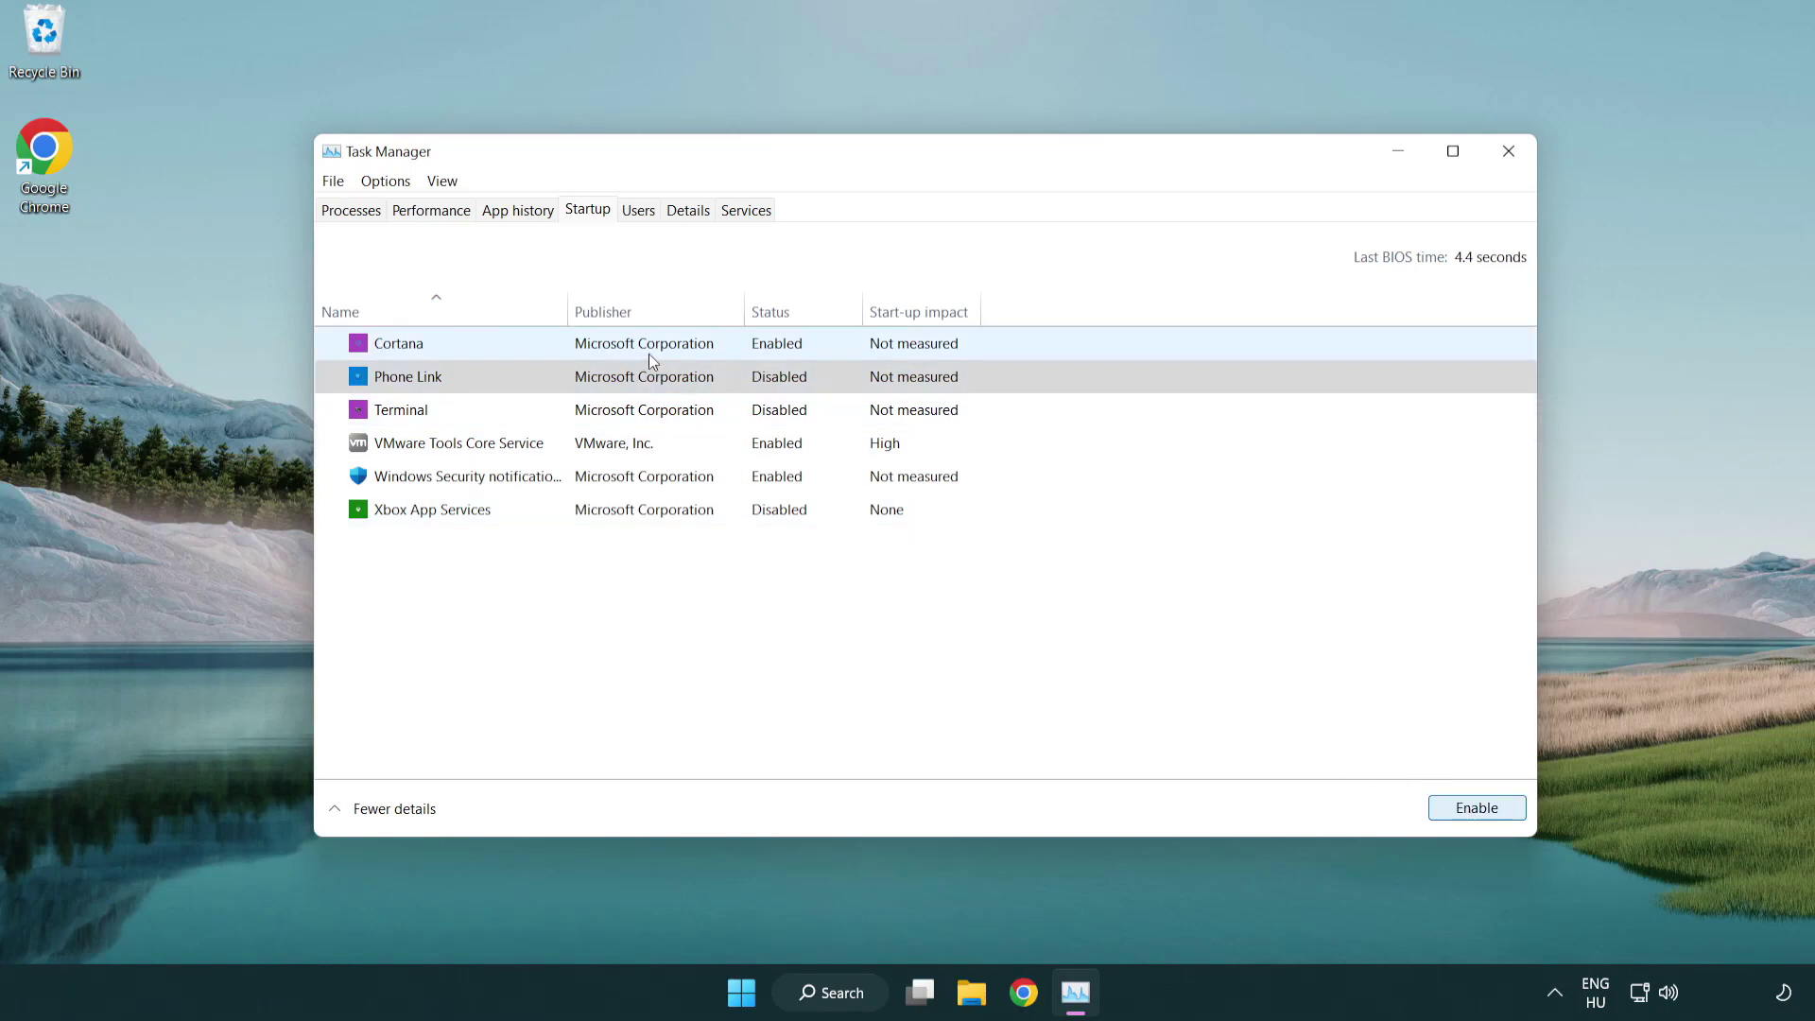
left_click(649, 354)
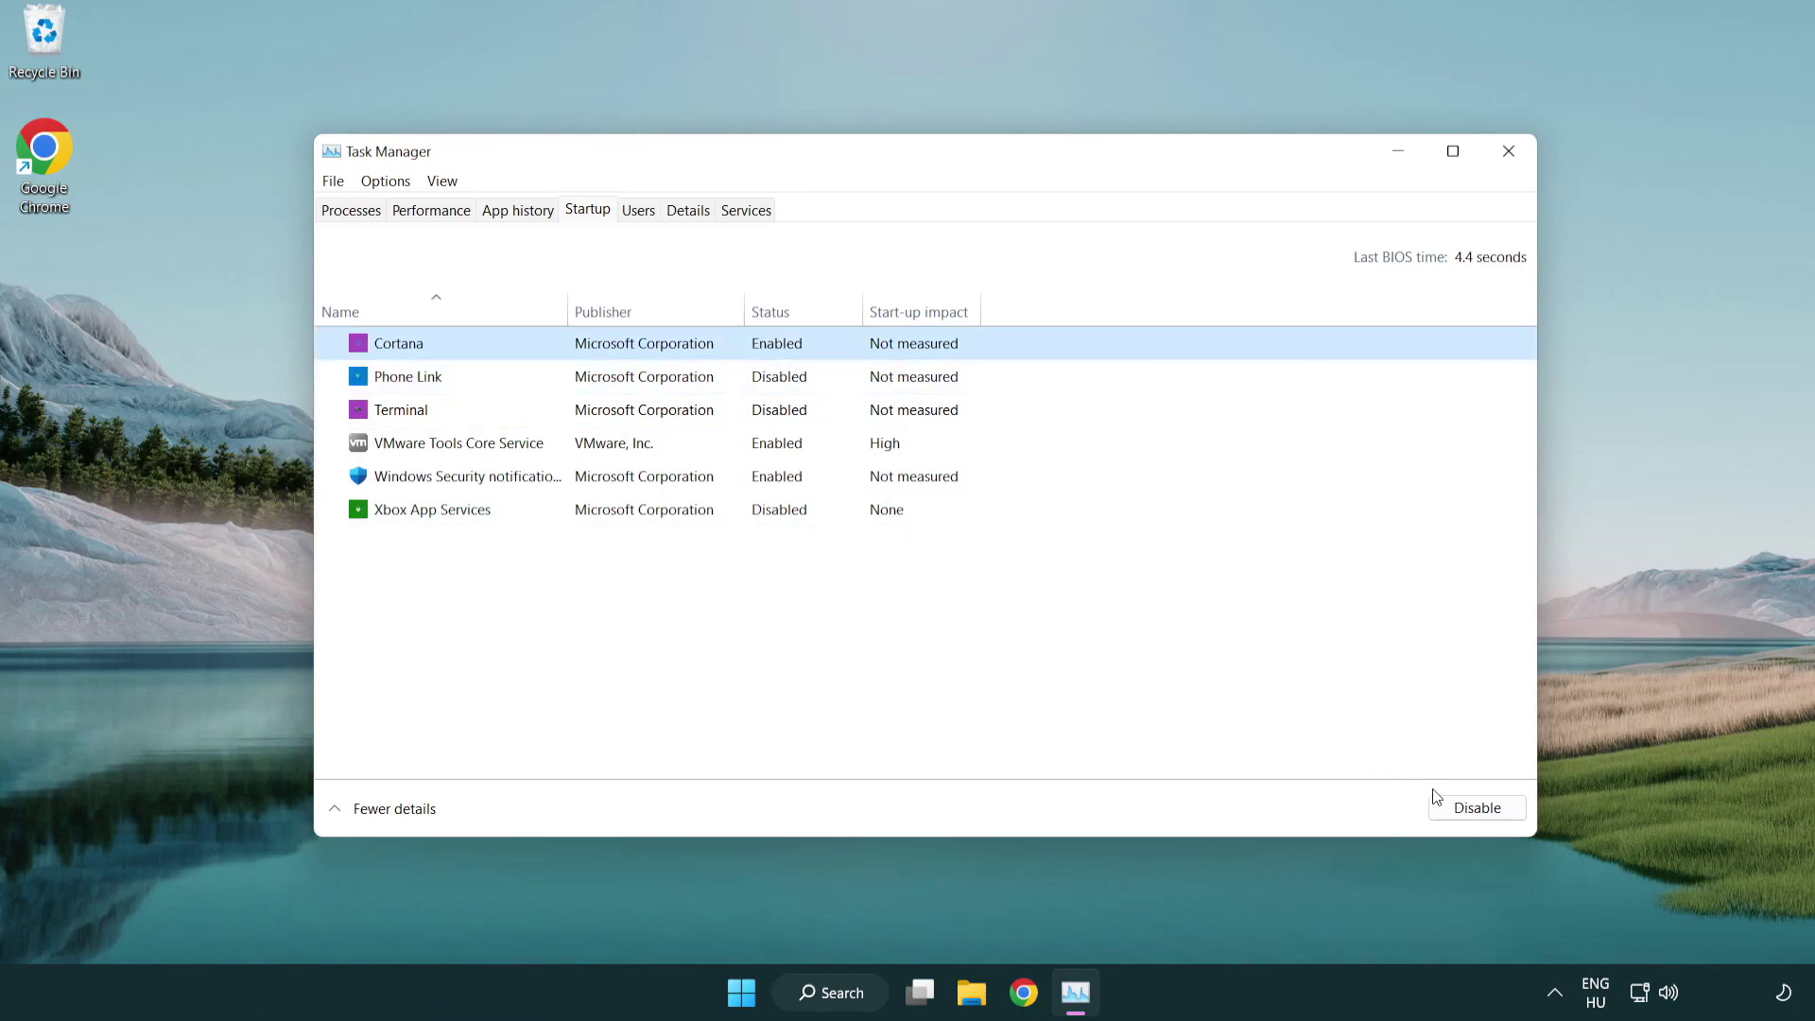
left_click(1473, 807)
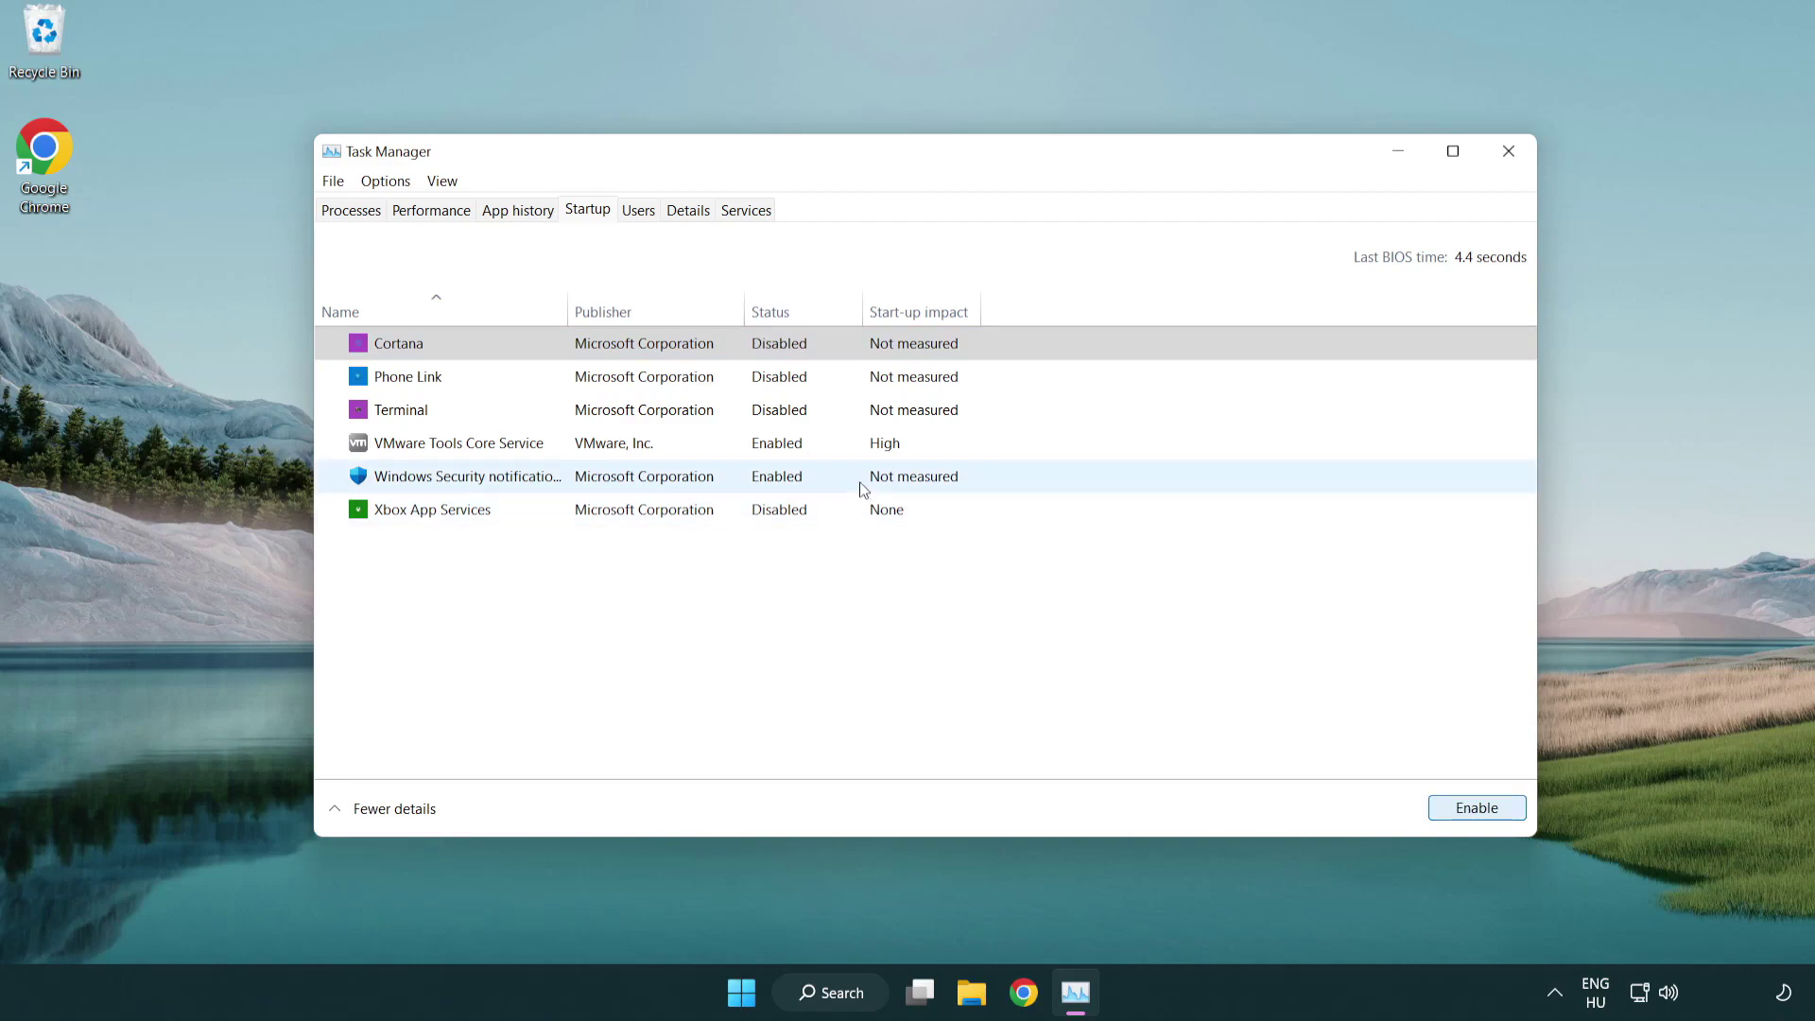
left_click(861, 488)
left_click(1430, 805)
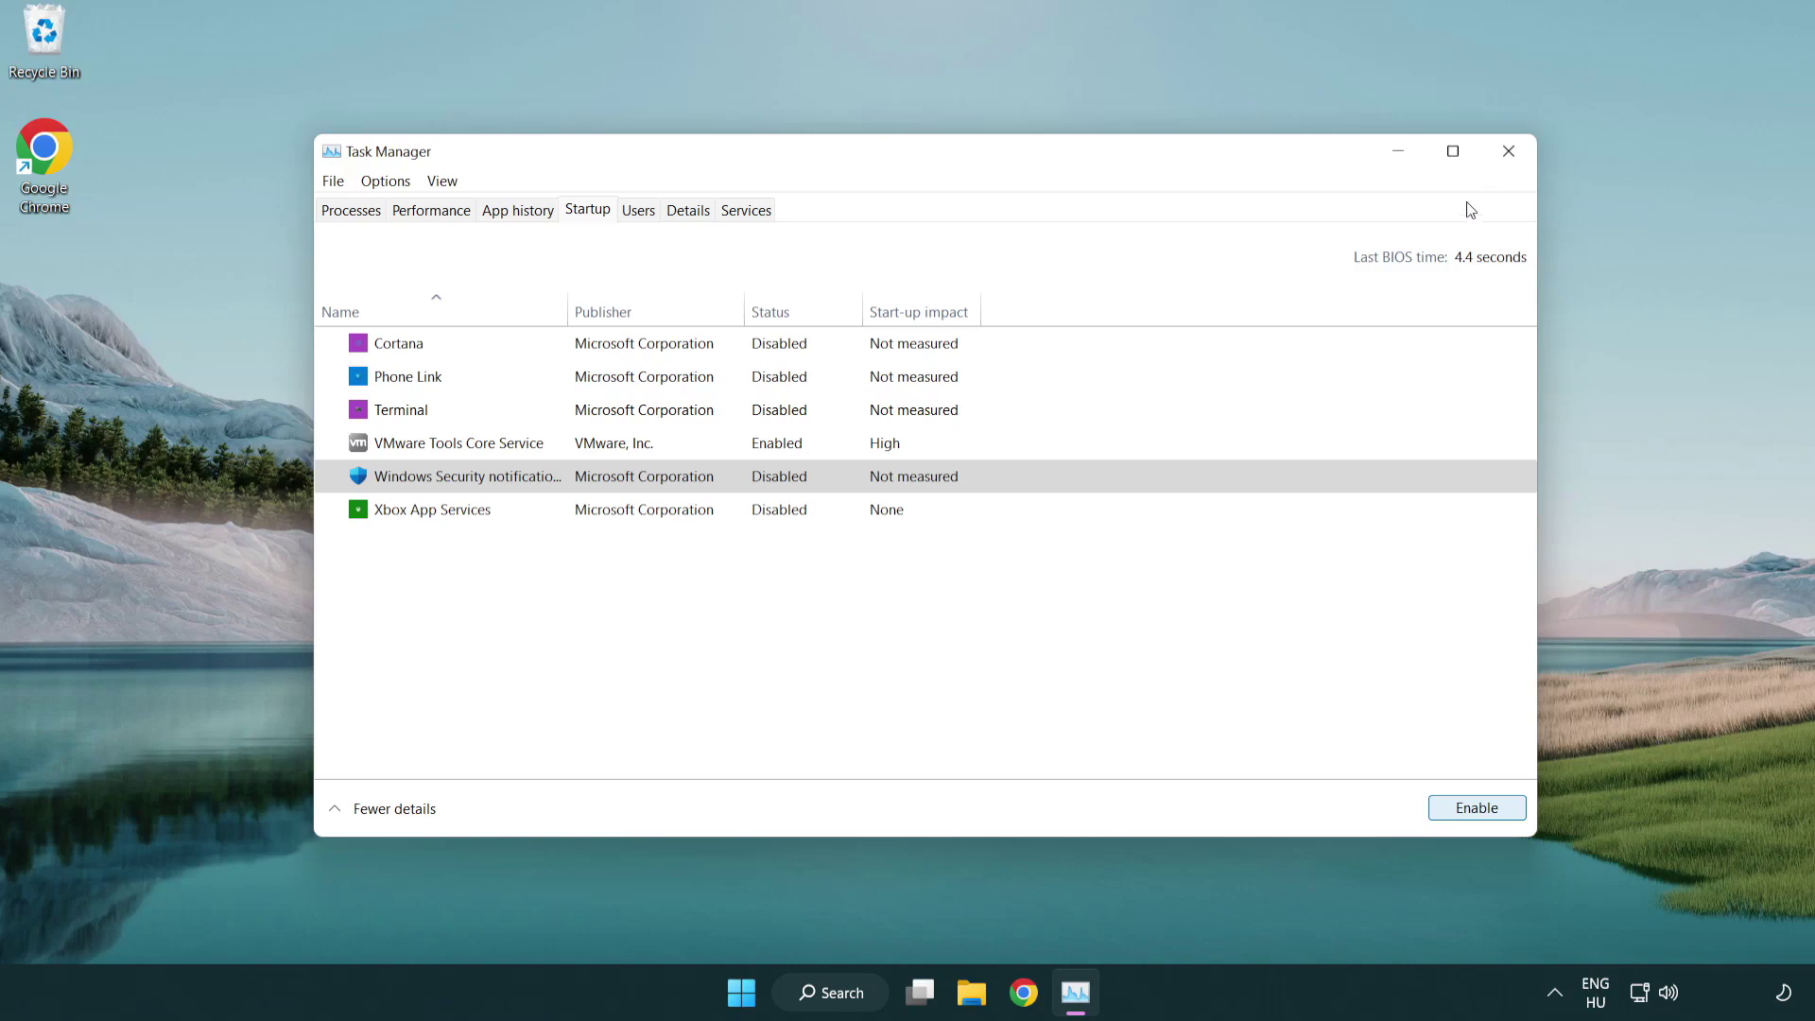
left_click(1512, 160)
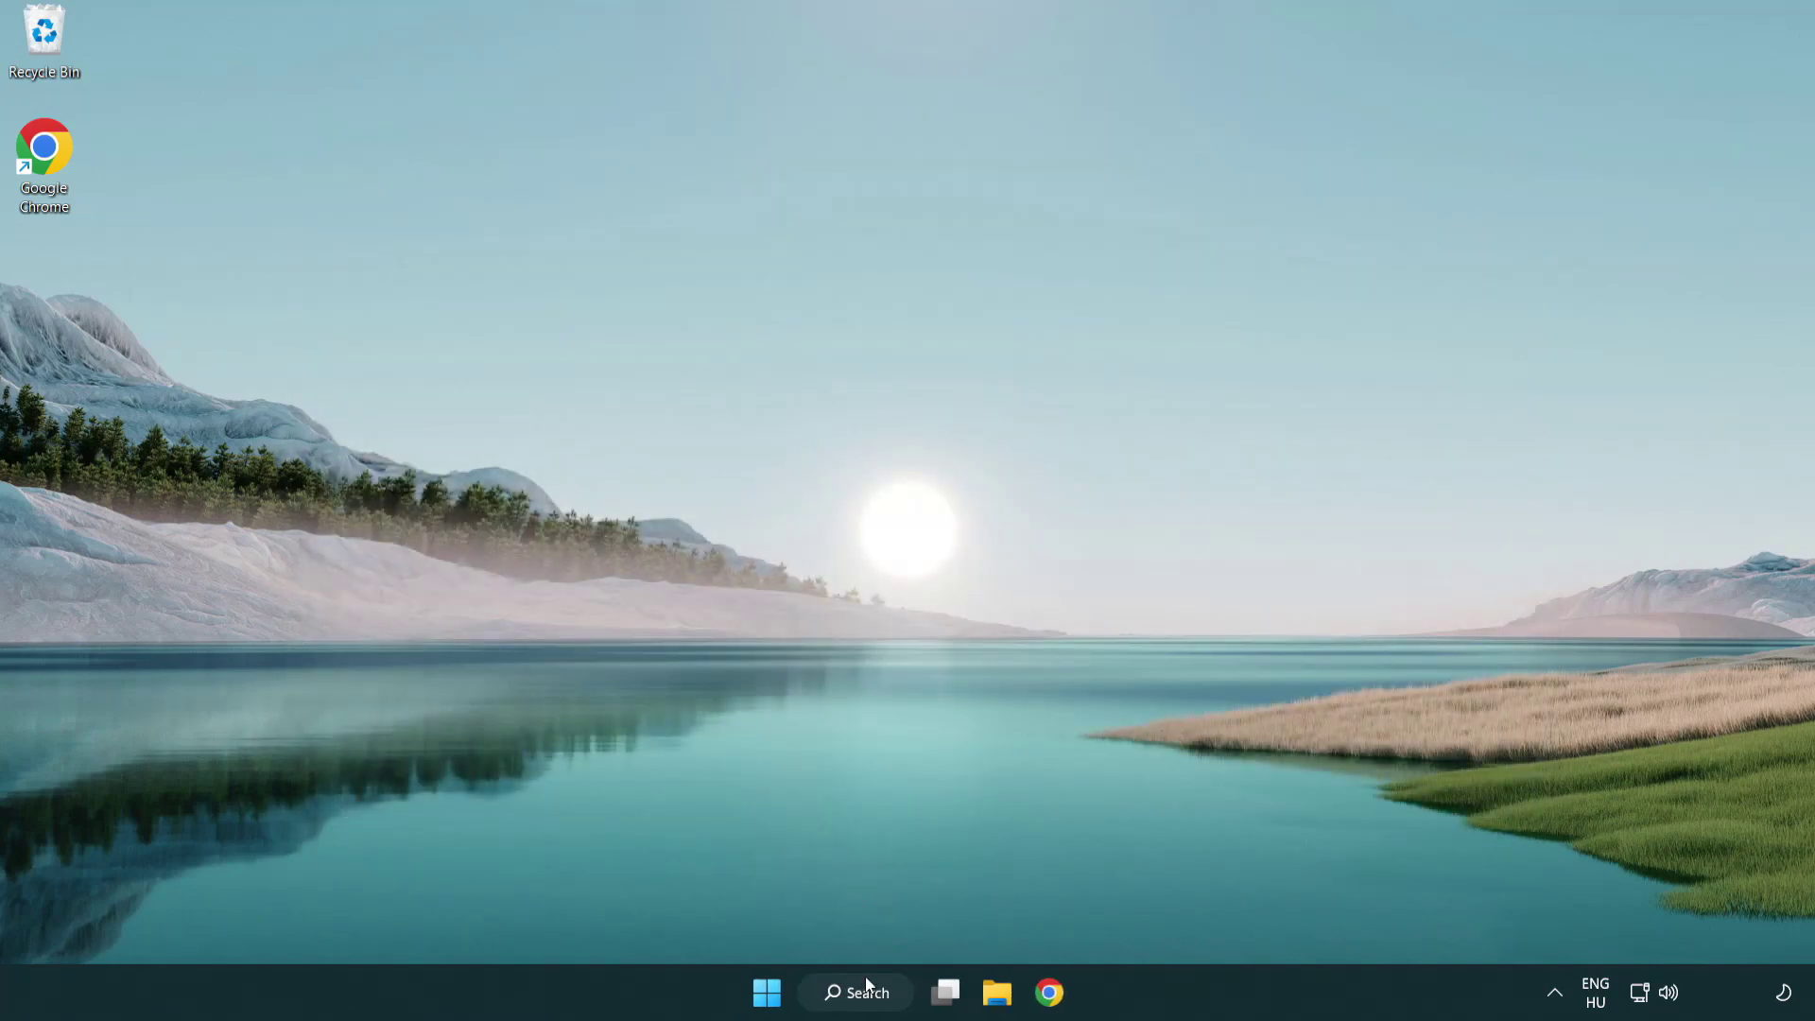
Search the taskbar for 'security' and launch the Windows Security app.
left_click(865, 998)
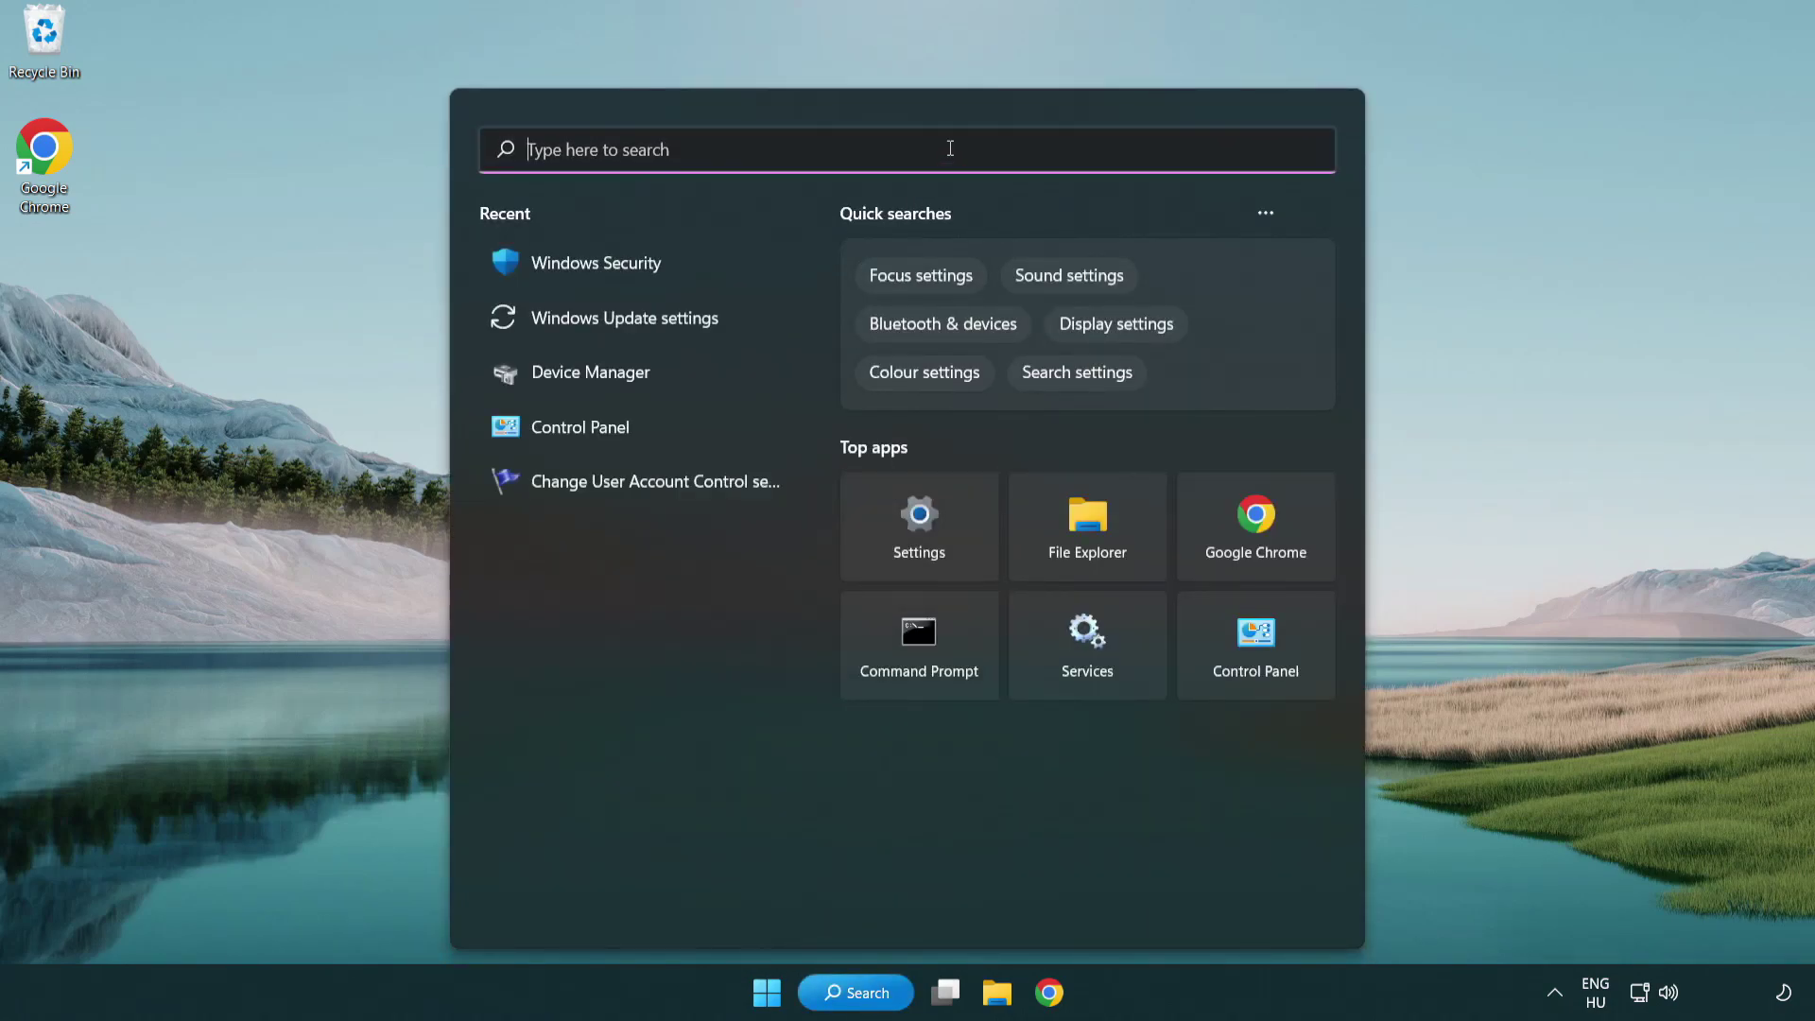
type("securi")
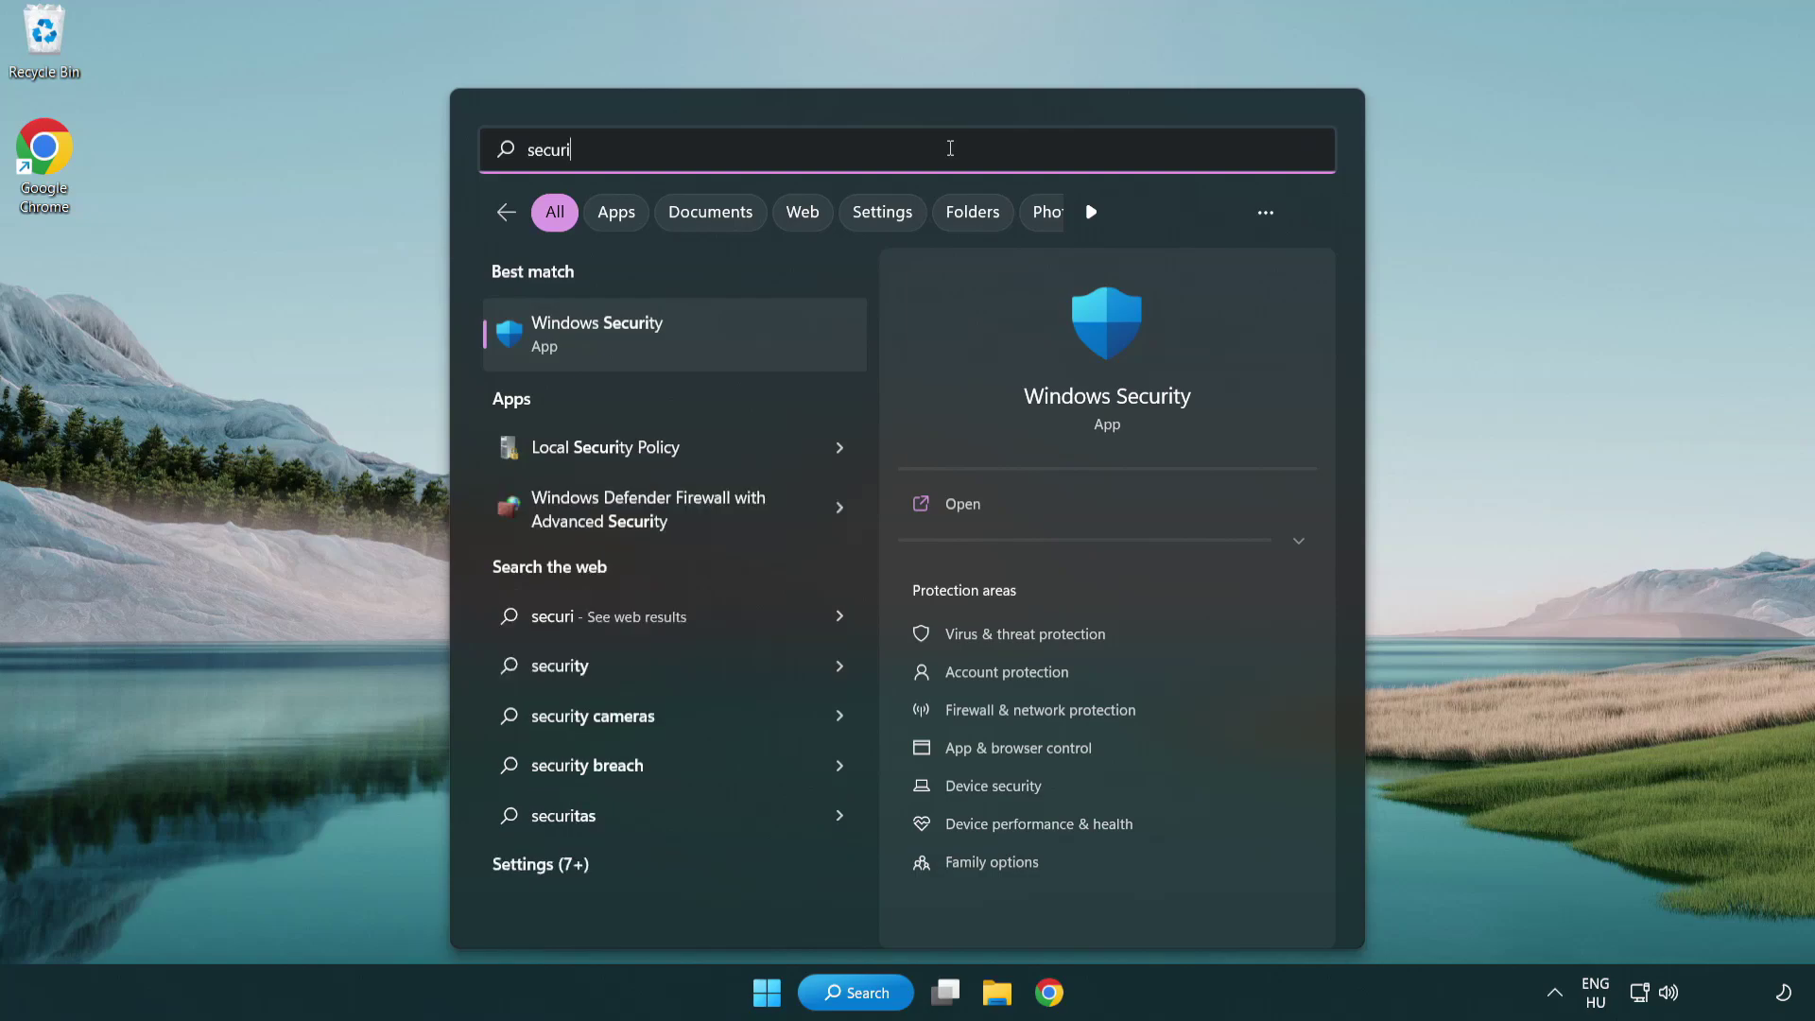
type("ty")
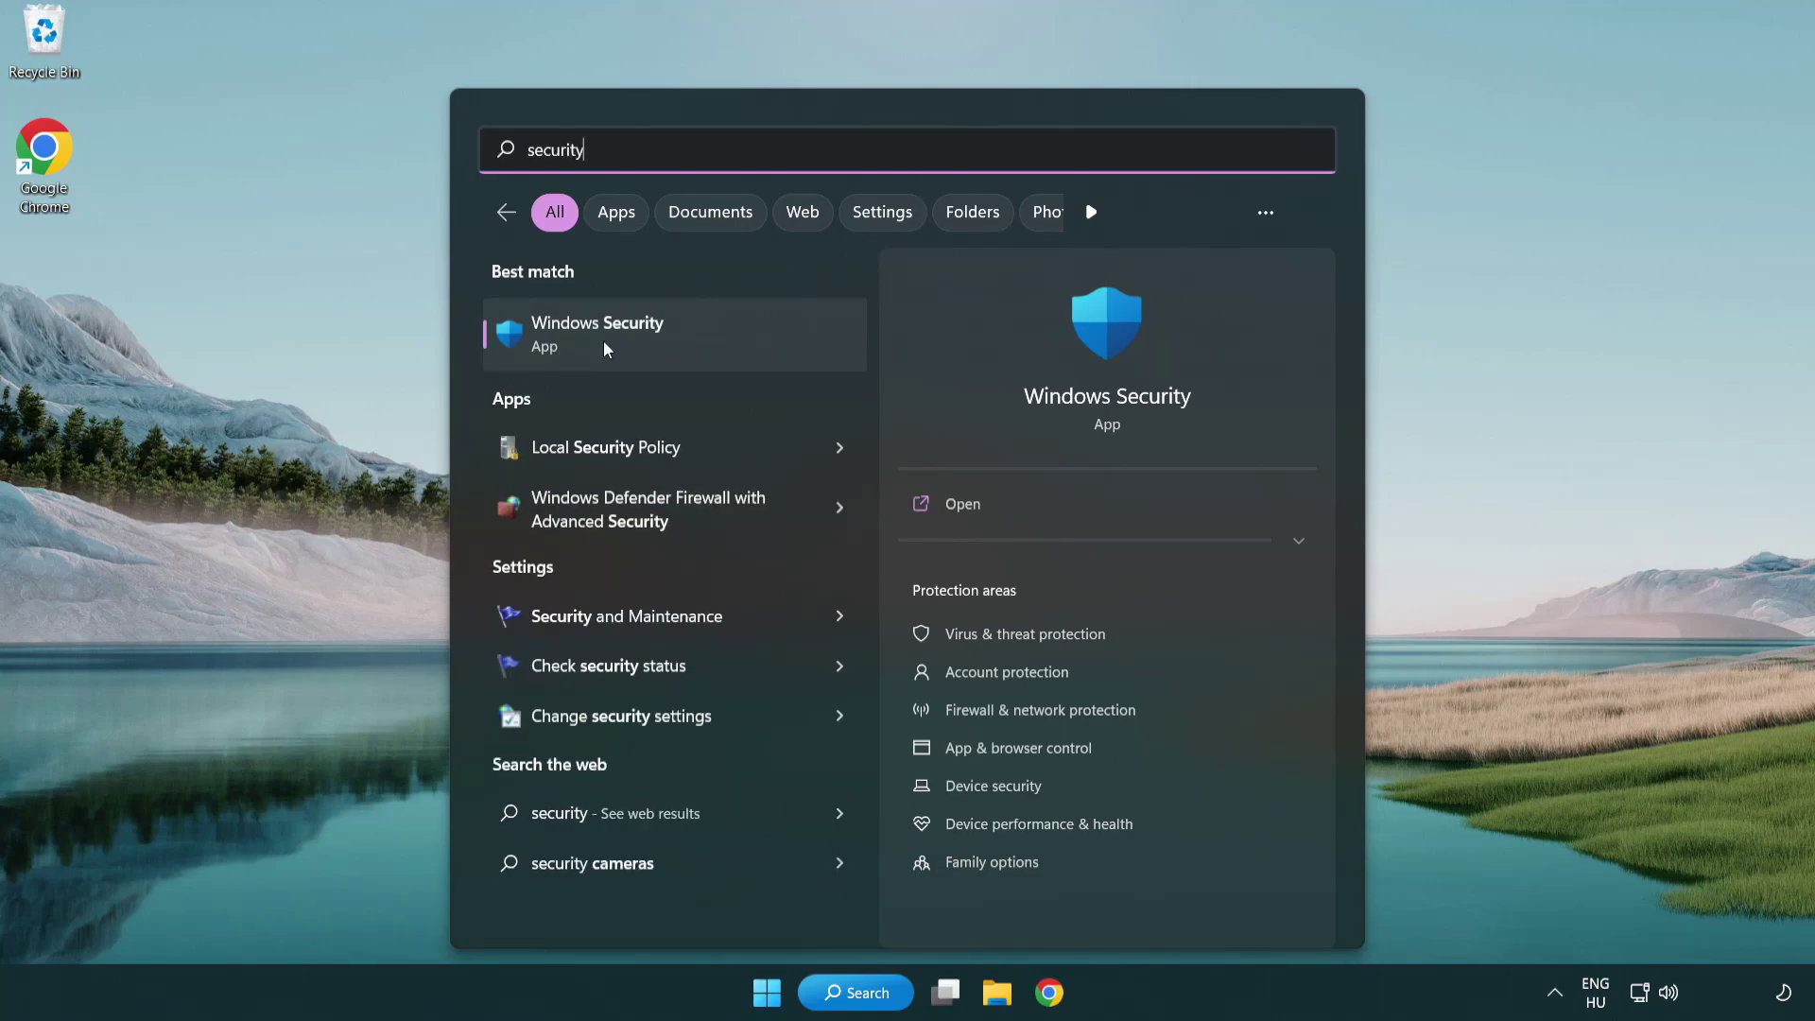
left_click(742, 341)
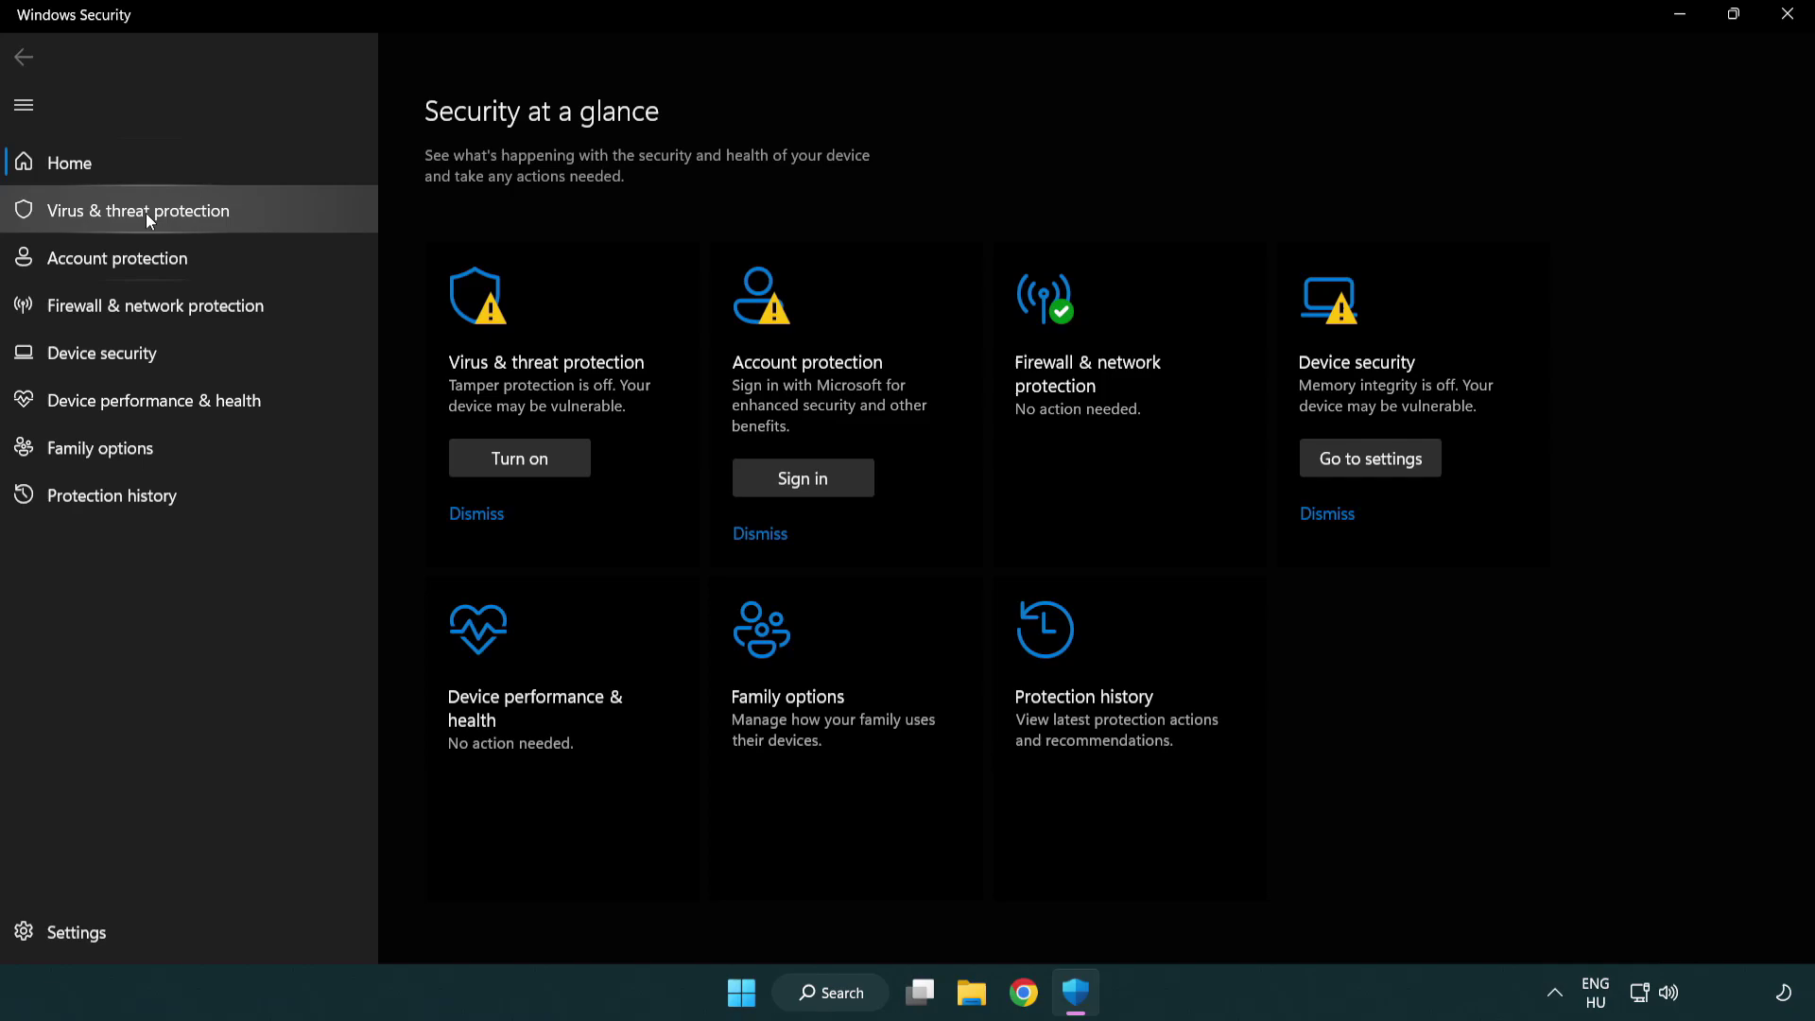
Go to Virus & threat protection settings and open Add or remove exclusions.
left_click(273, 216)
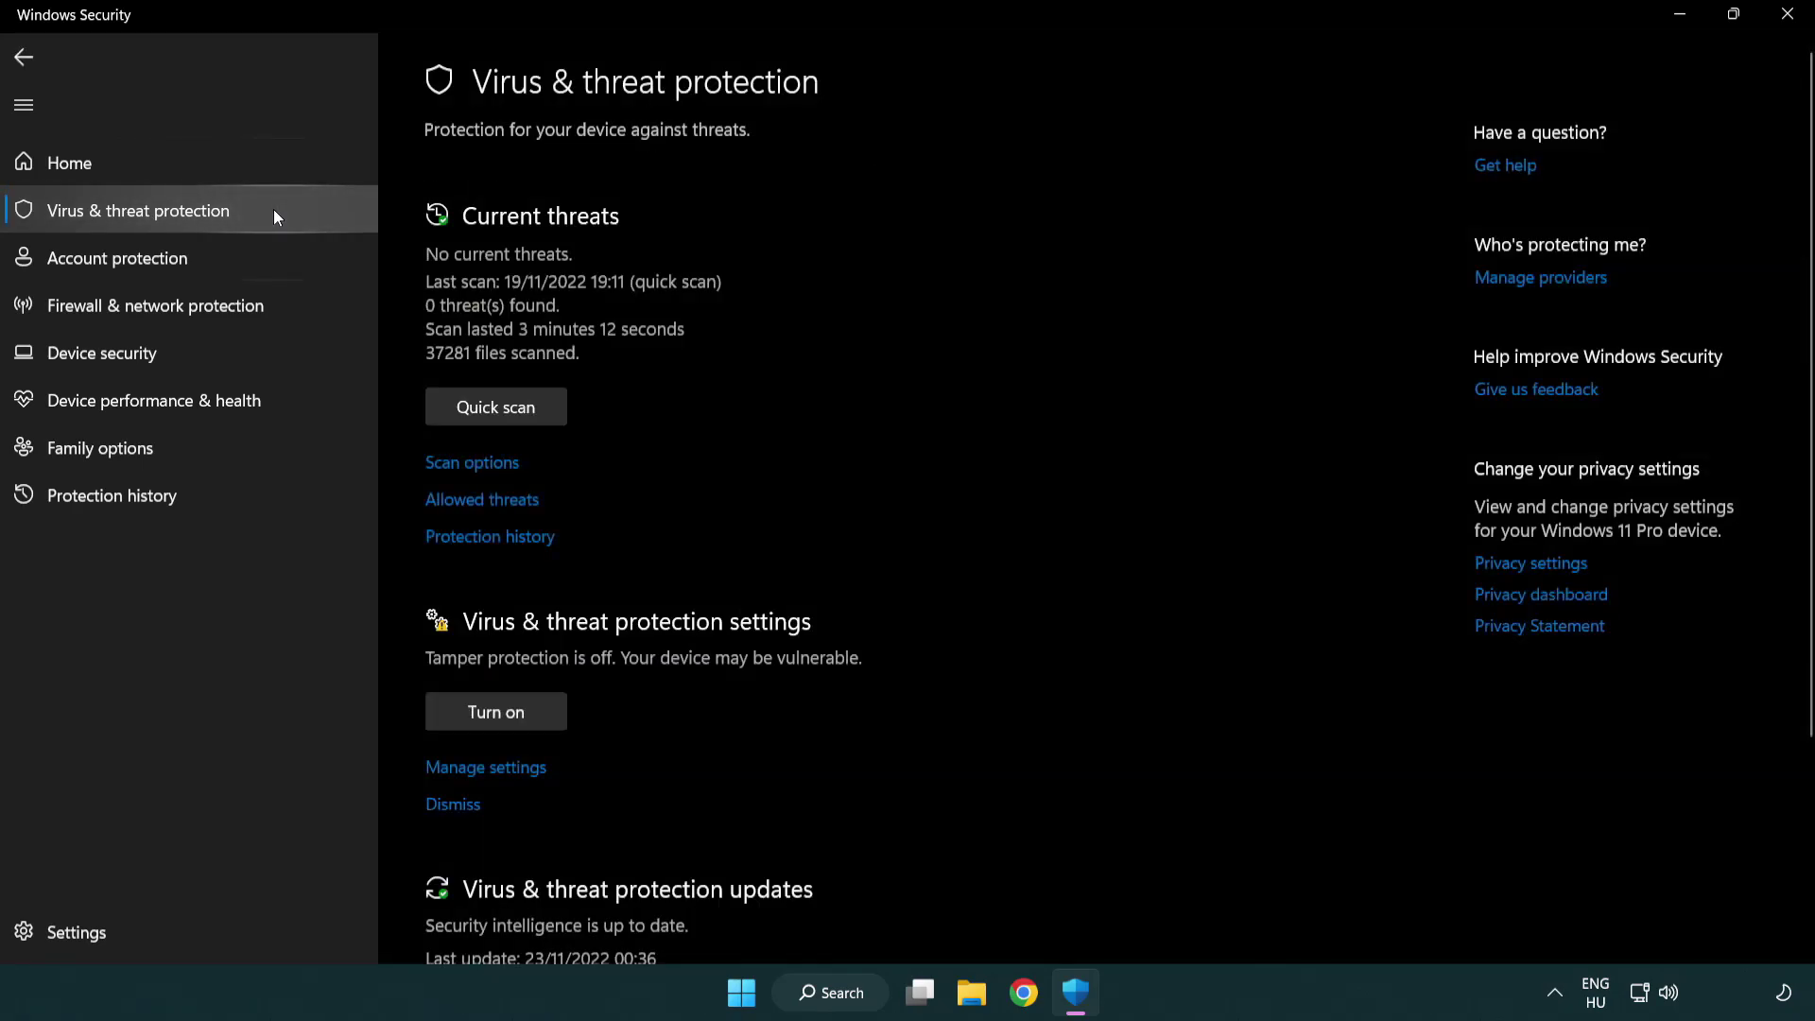
scroll(524, 386, "down", 2)
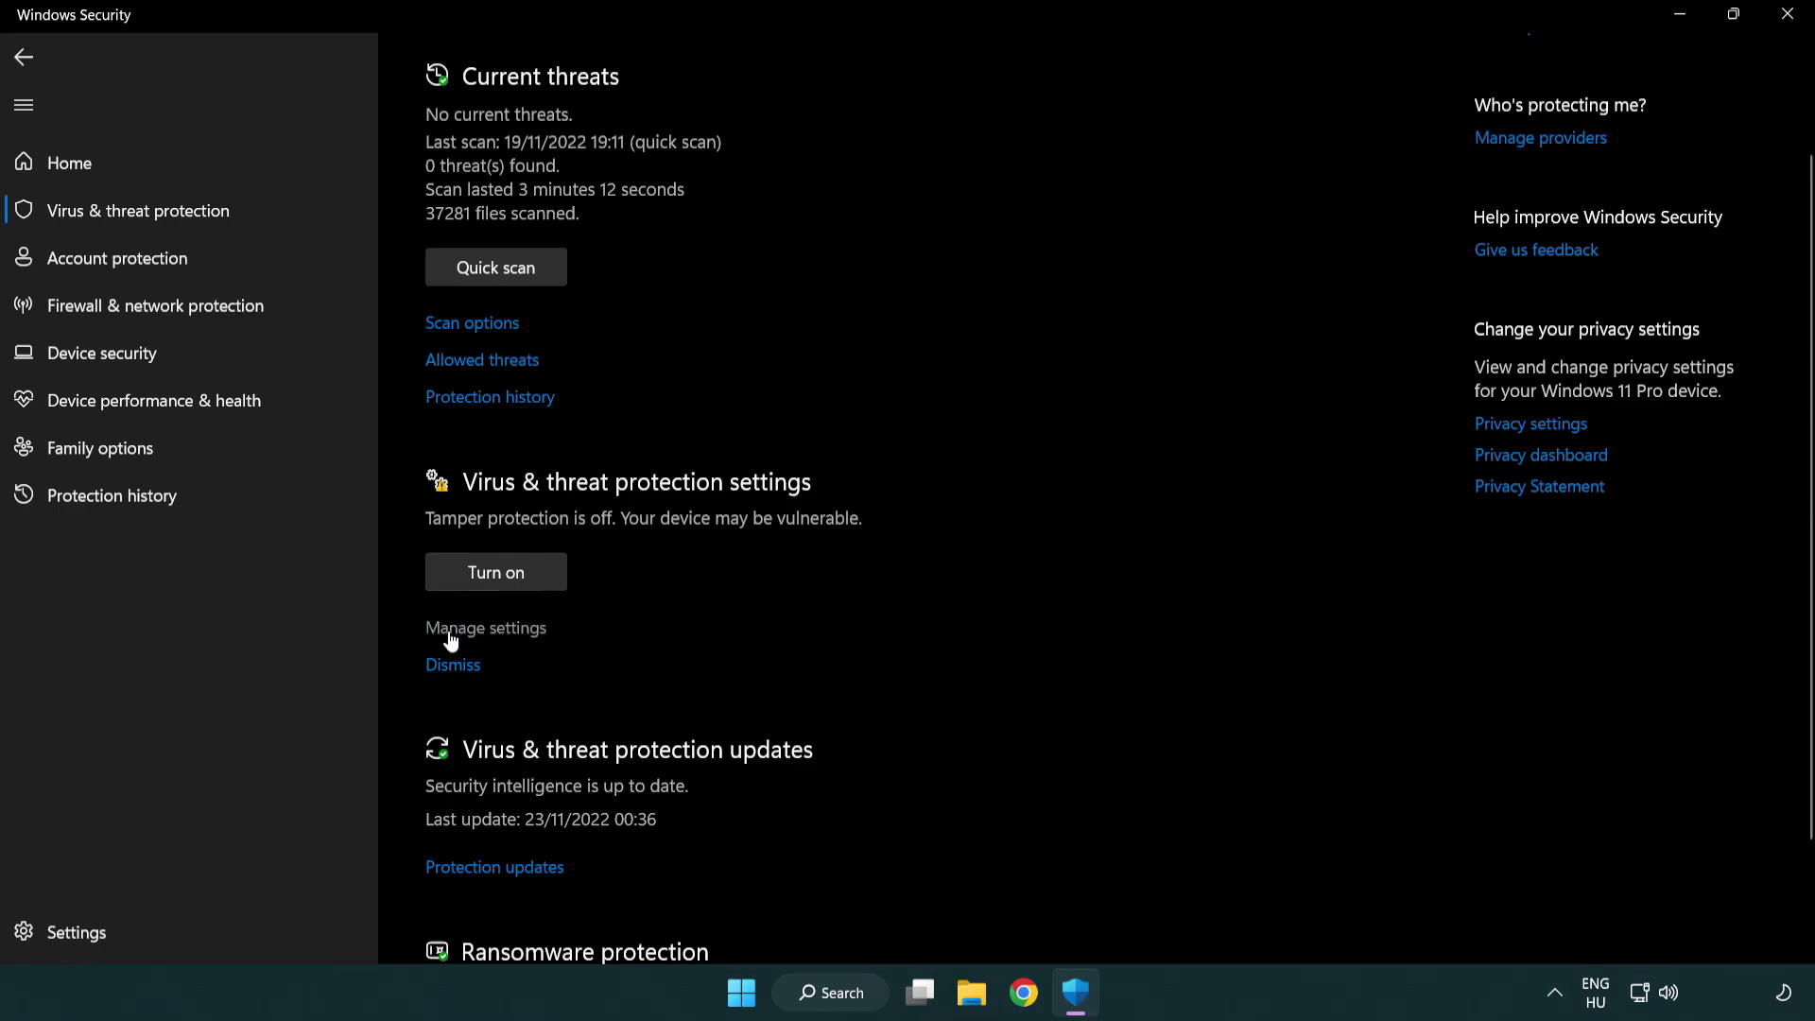
left_click(483, 631)
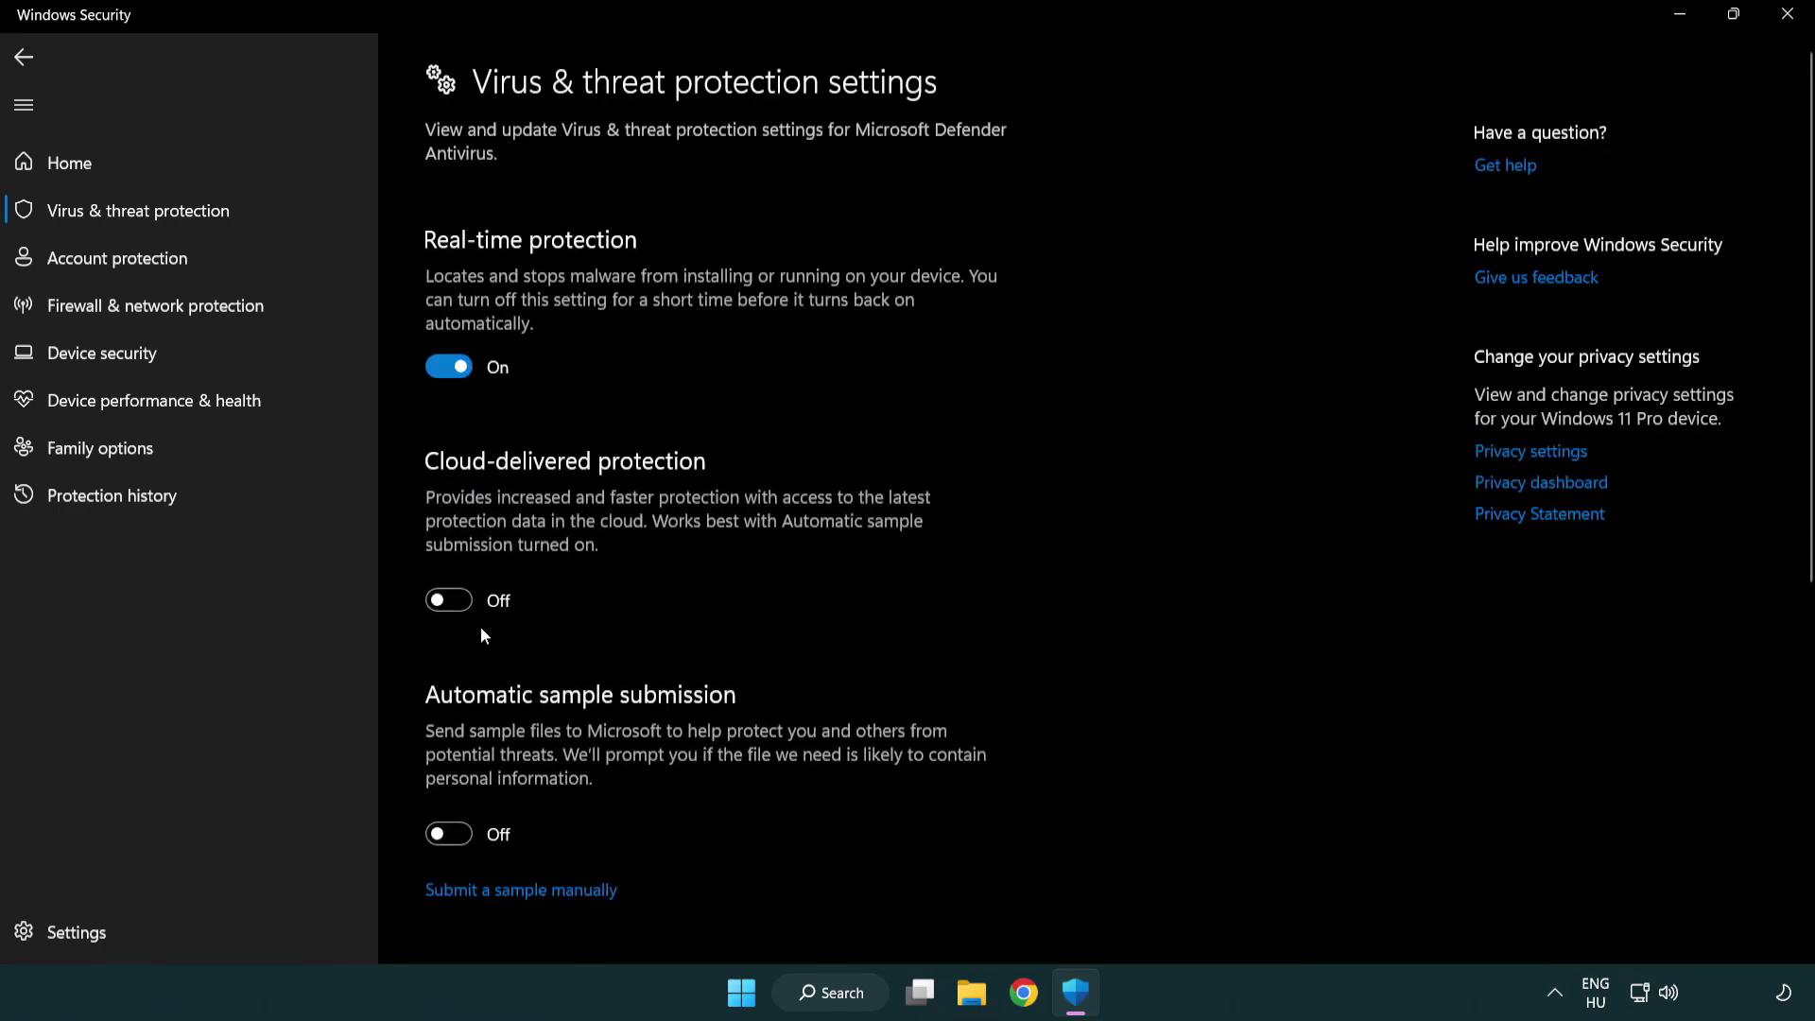
scroll(483, 631, "down", 2)
scroll(482, 630, "down", 2)
scroll(484, 631, "down", 2)
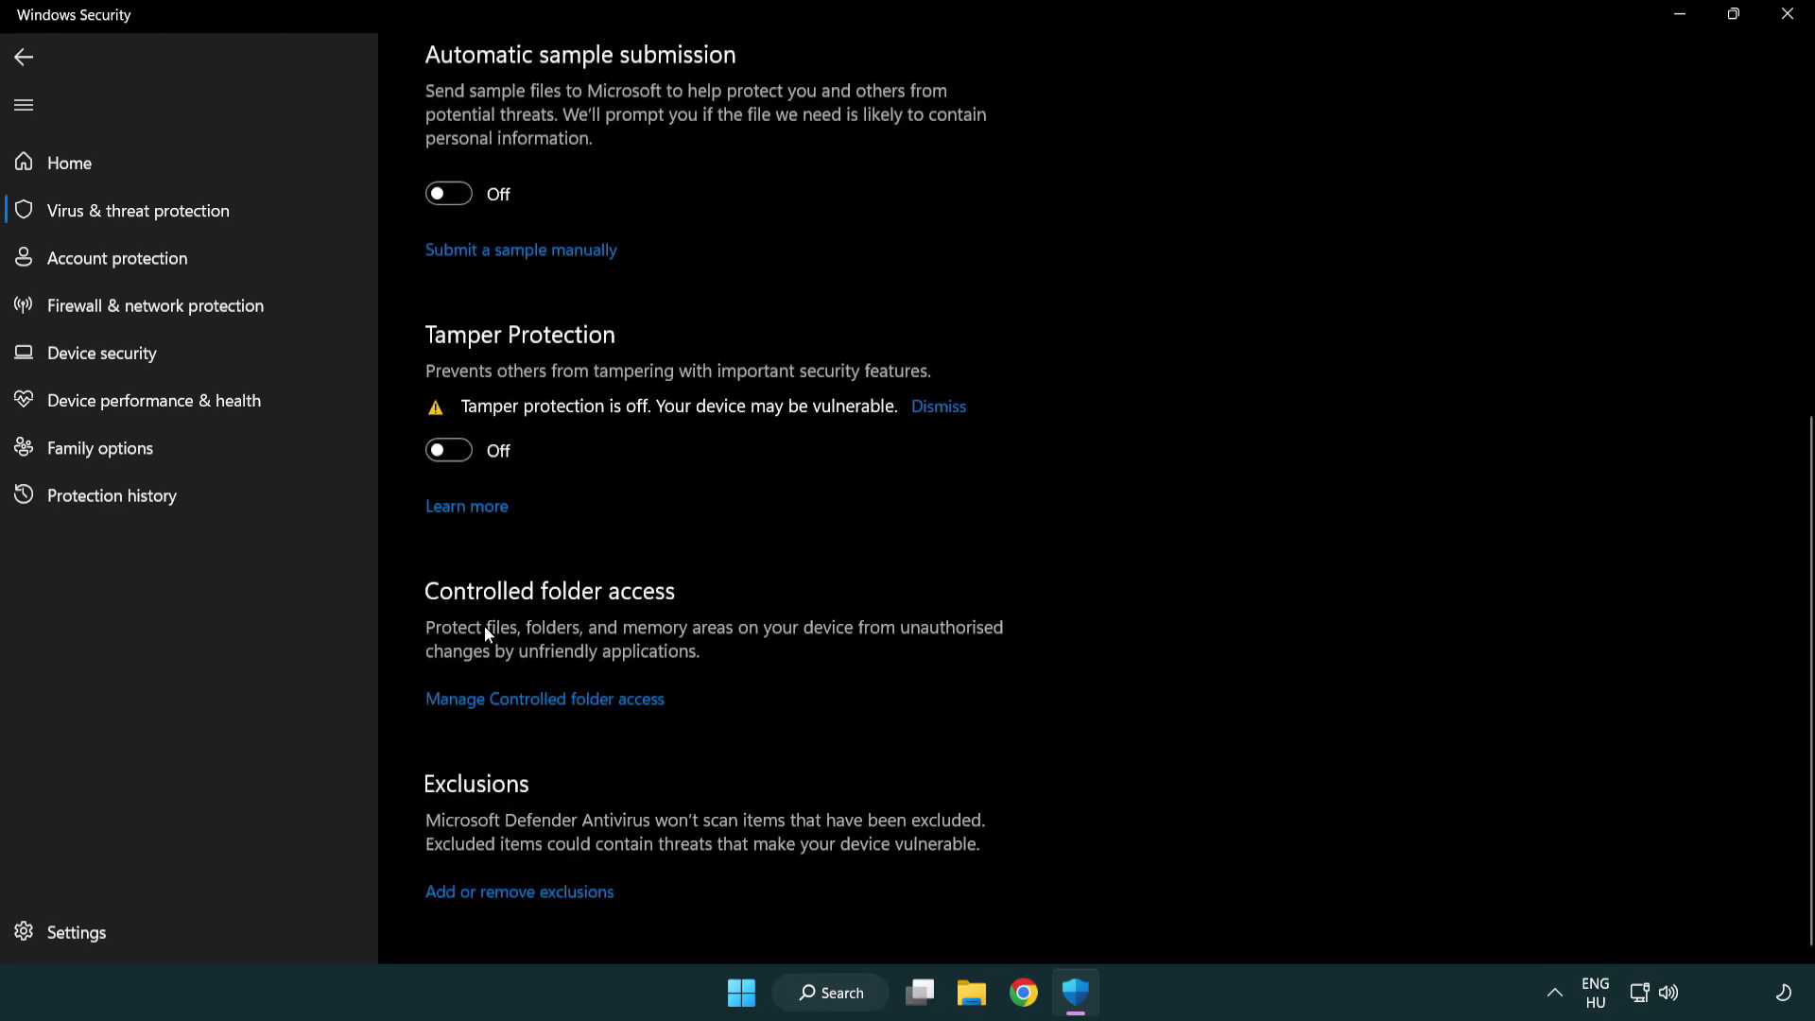
left_click(525, 892)
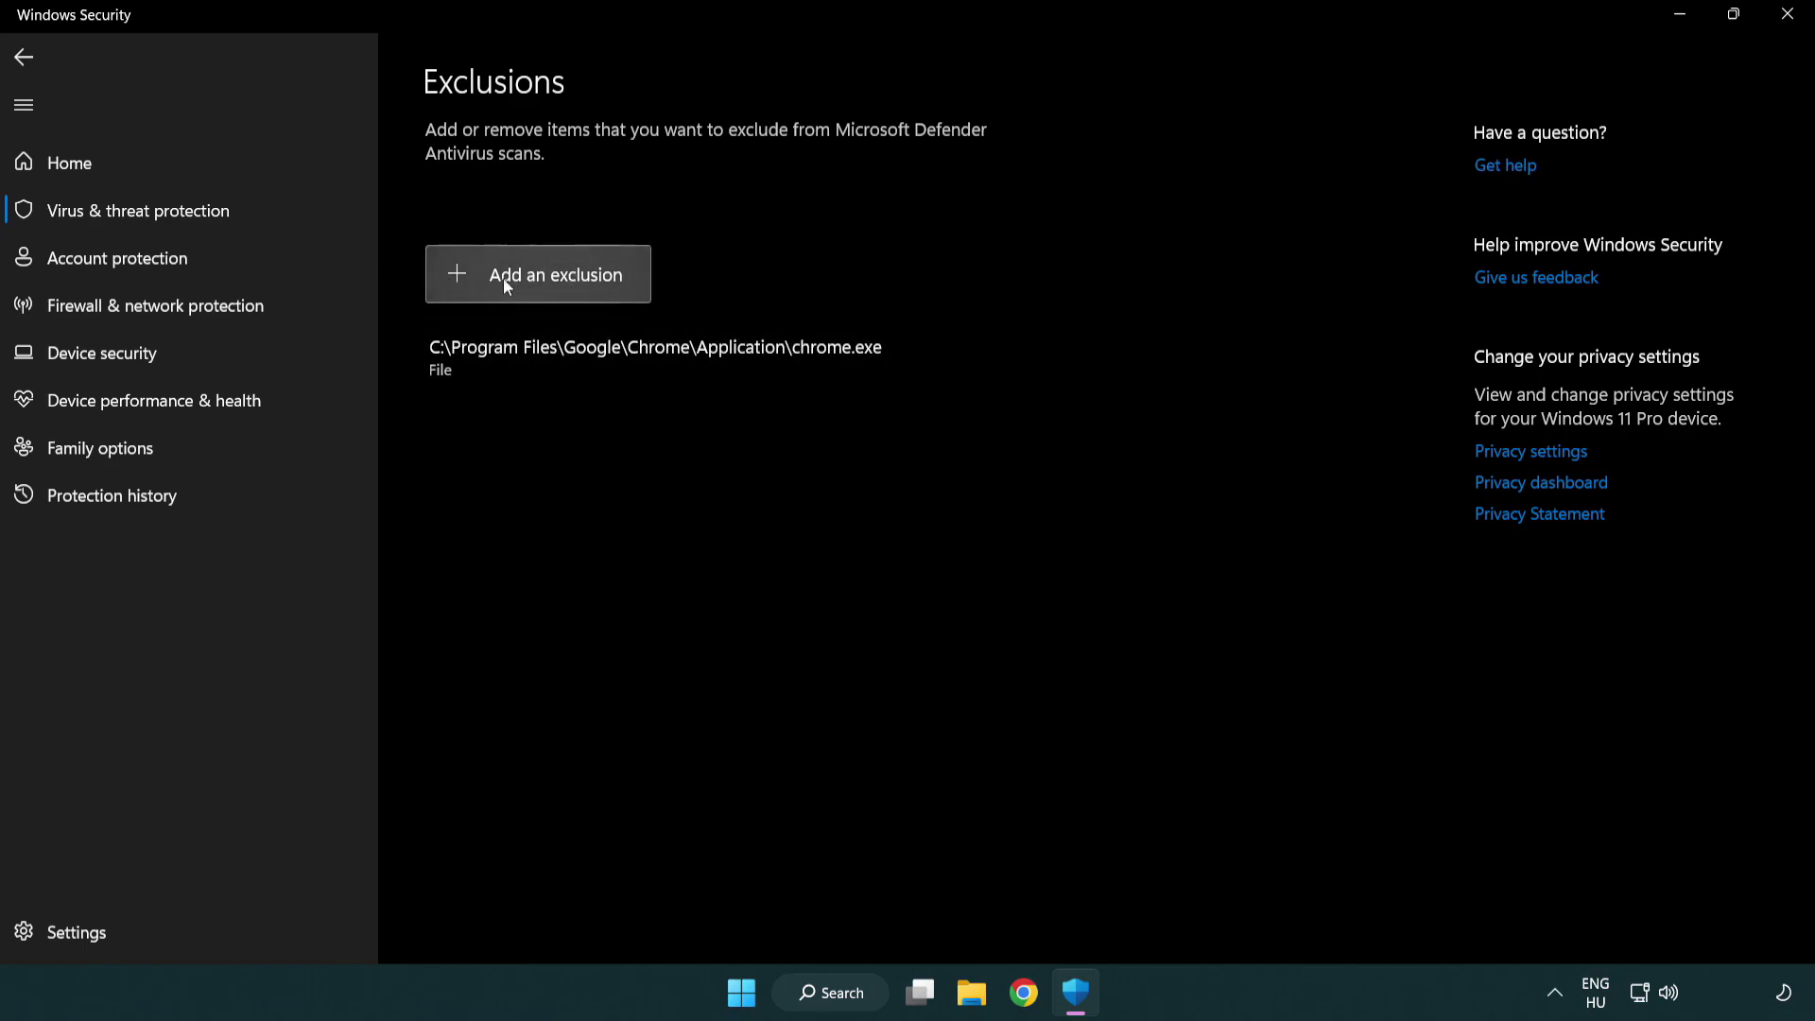
Add a file exclusion for the shortcut in C:\Program Files (x86)\NOT WORKING APP.
left_click(544, 280)
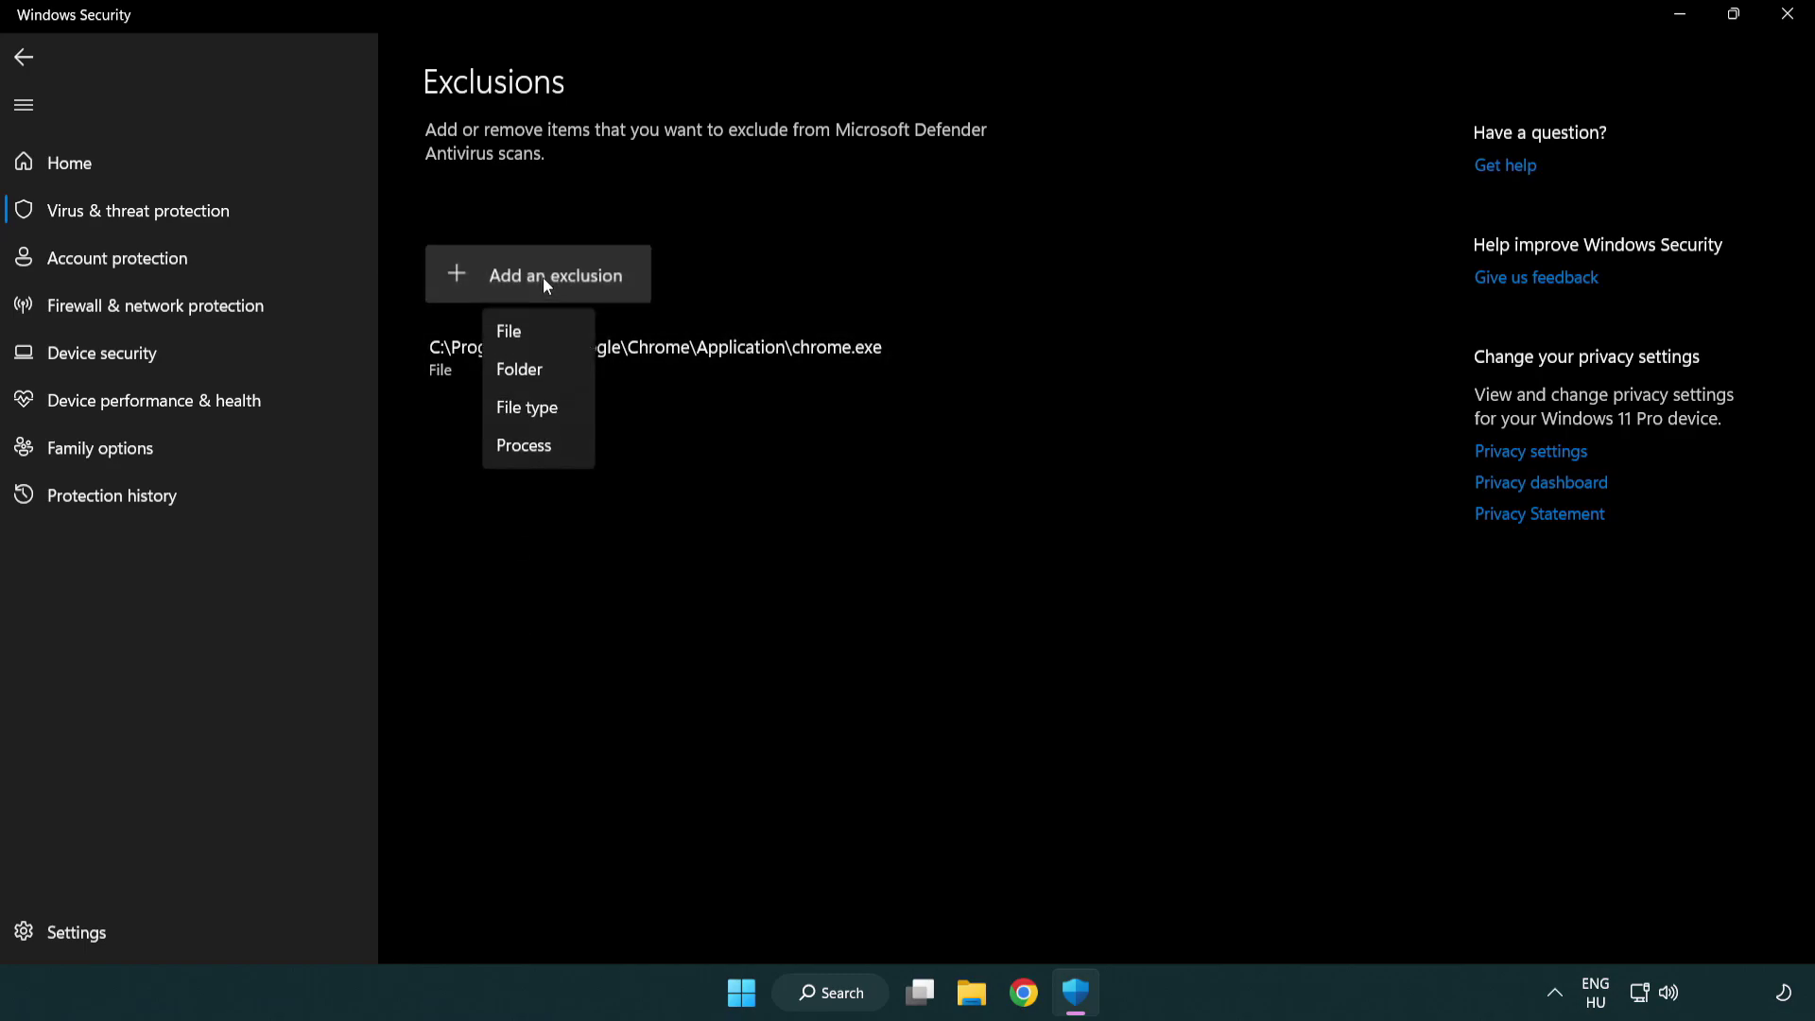
left_click(546, 334)
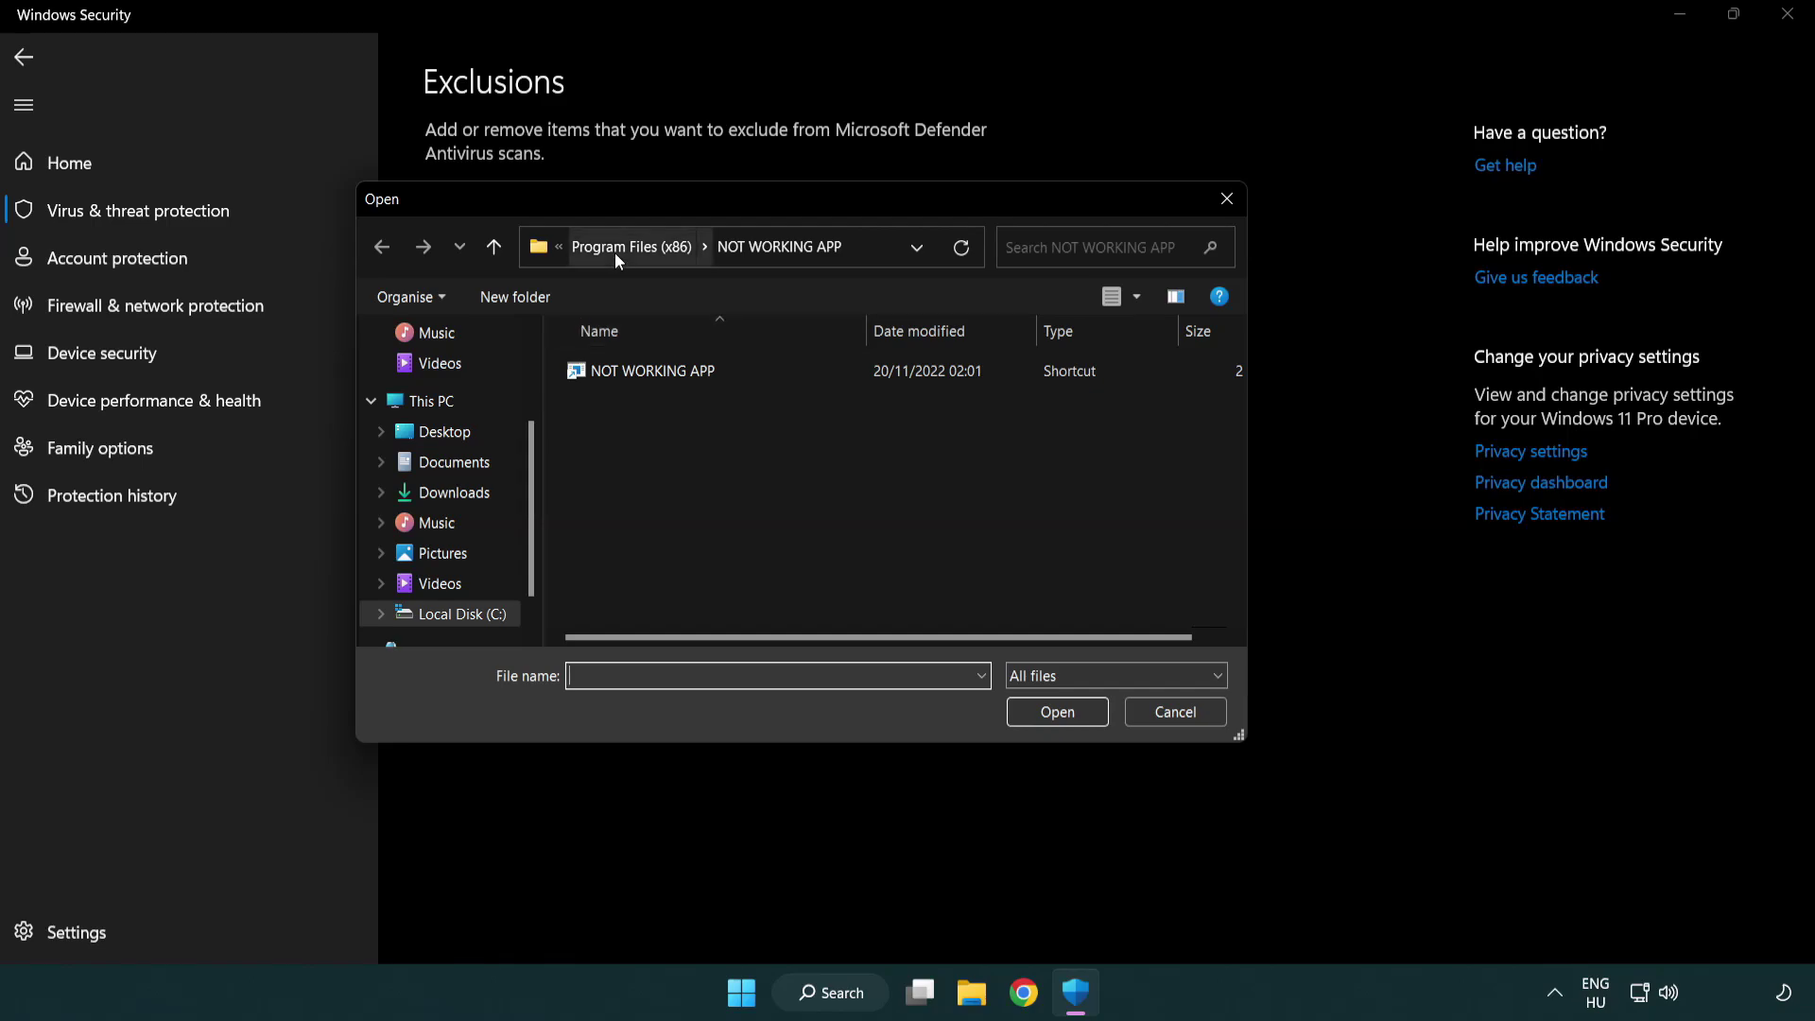
left_click(615, 253)
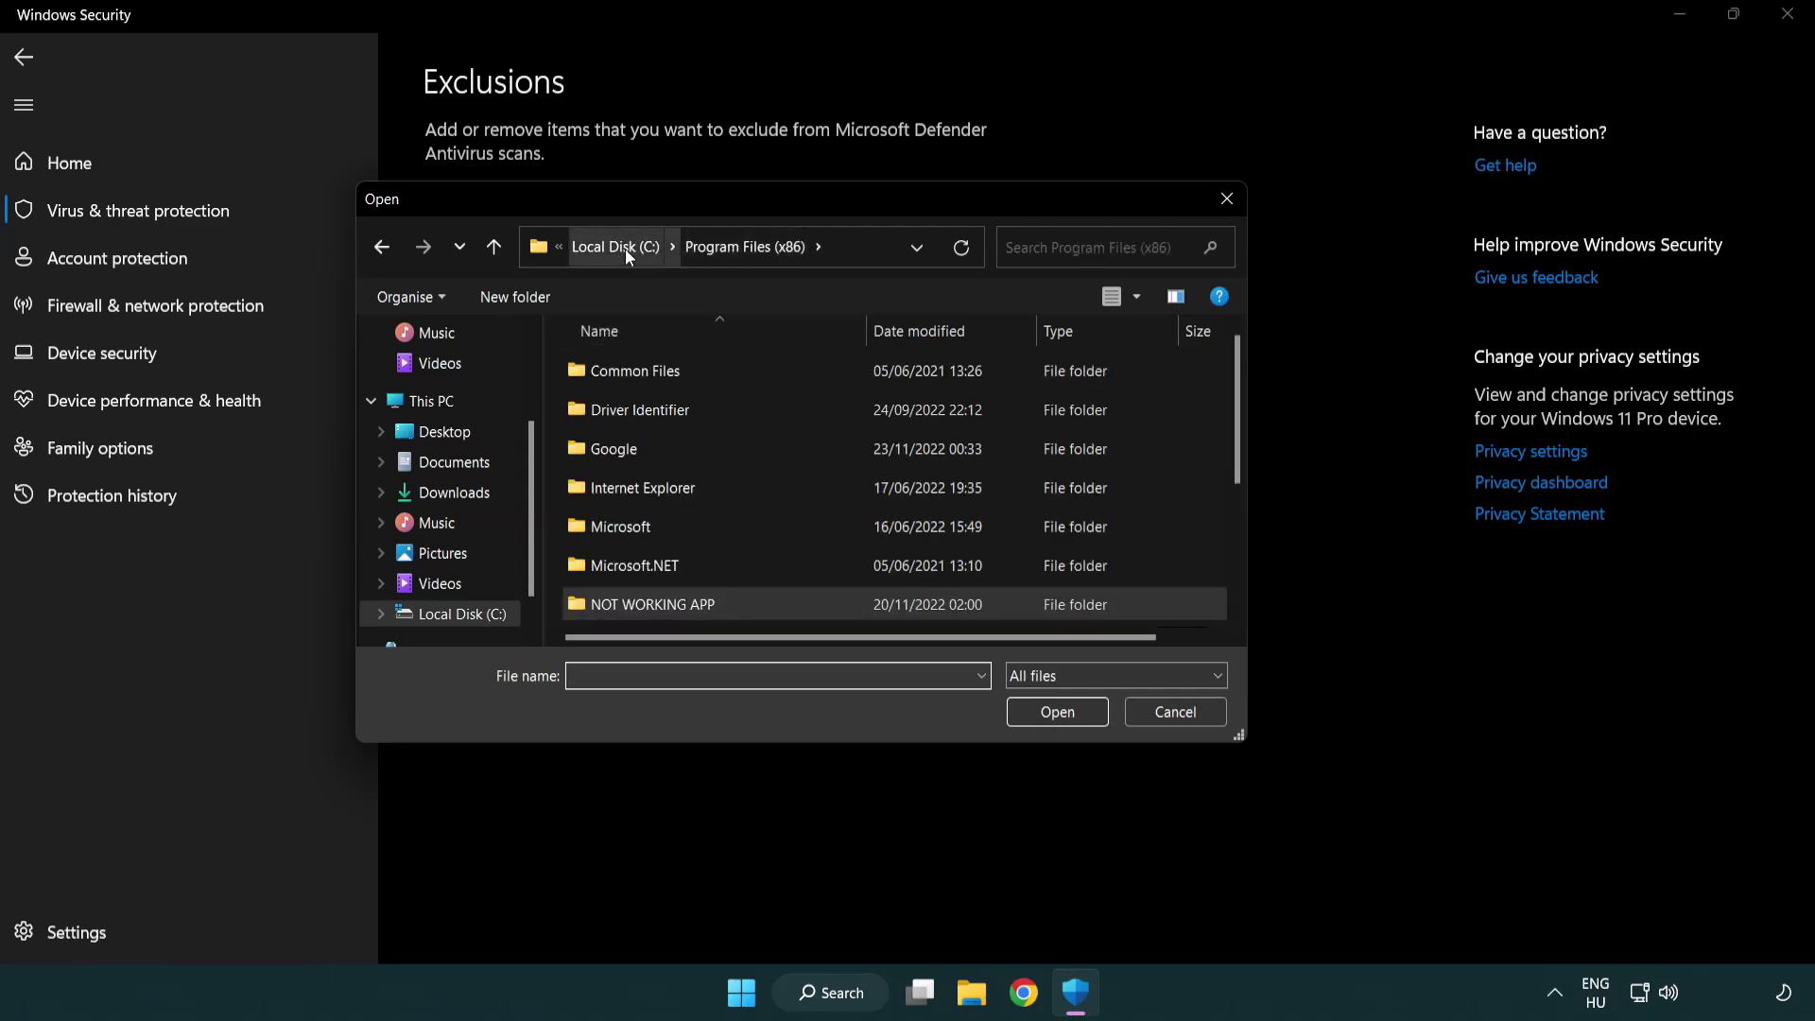
left_click(626, 248)
left_click(614, 251)
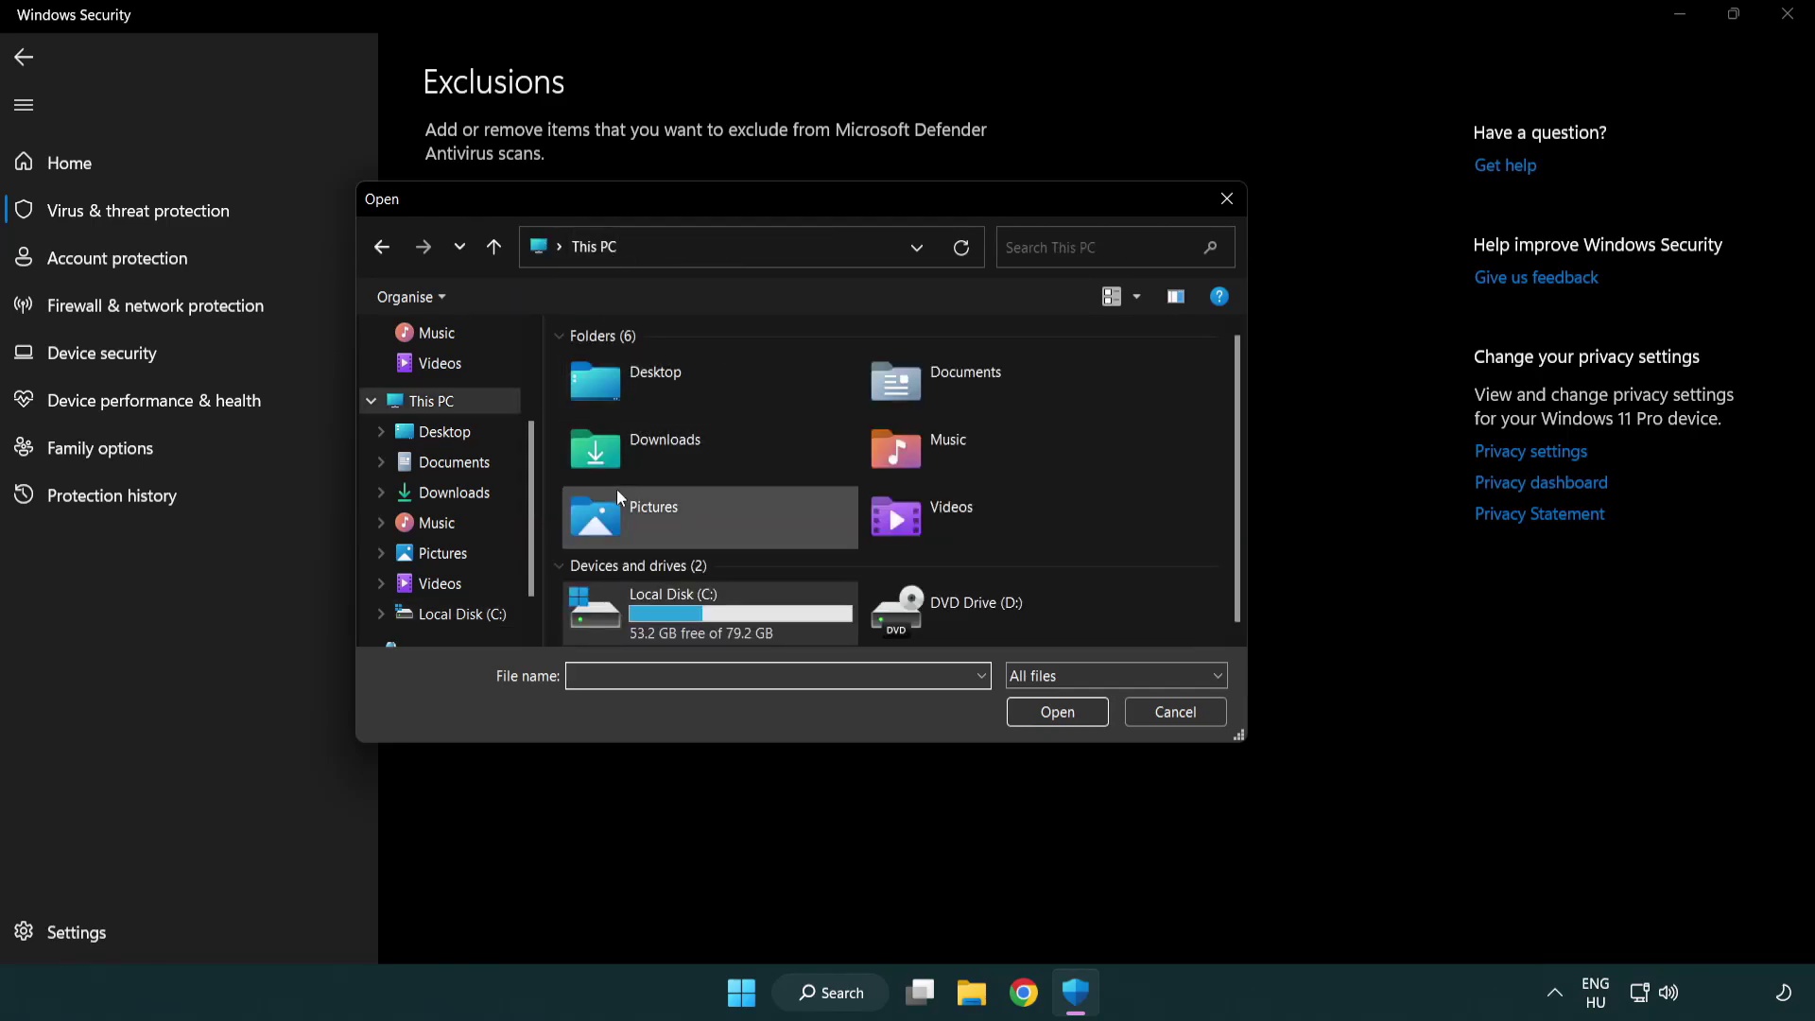
double_click(663, 629)
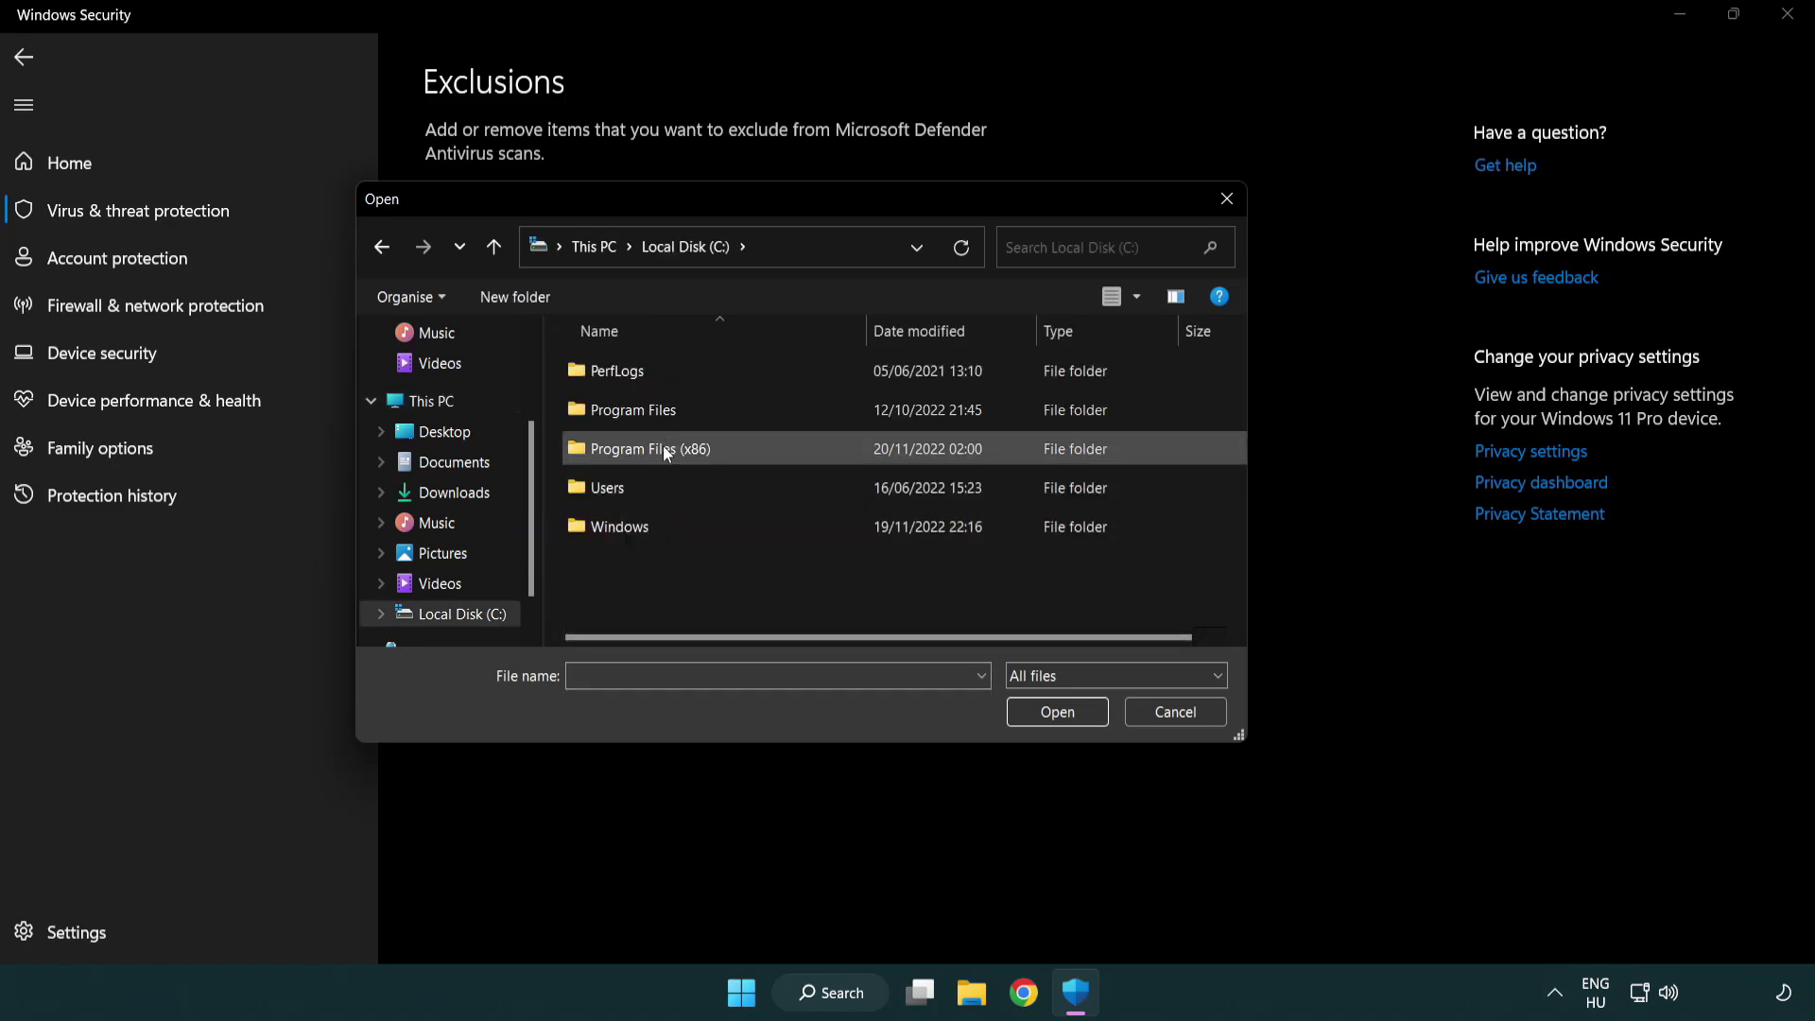
double_click(663, 448)
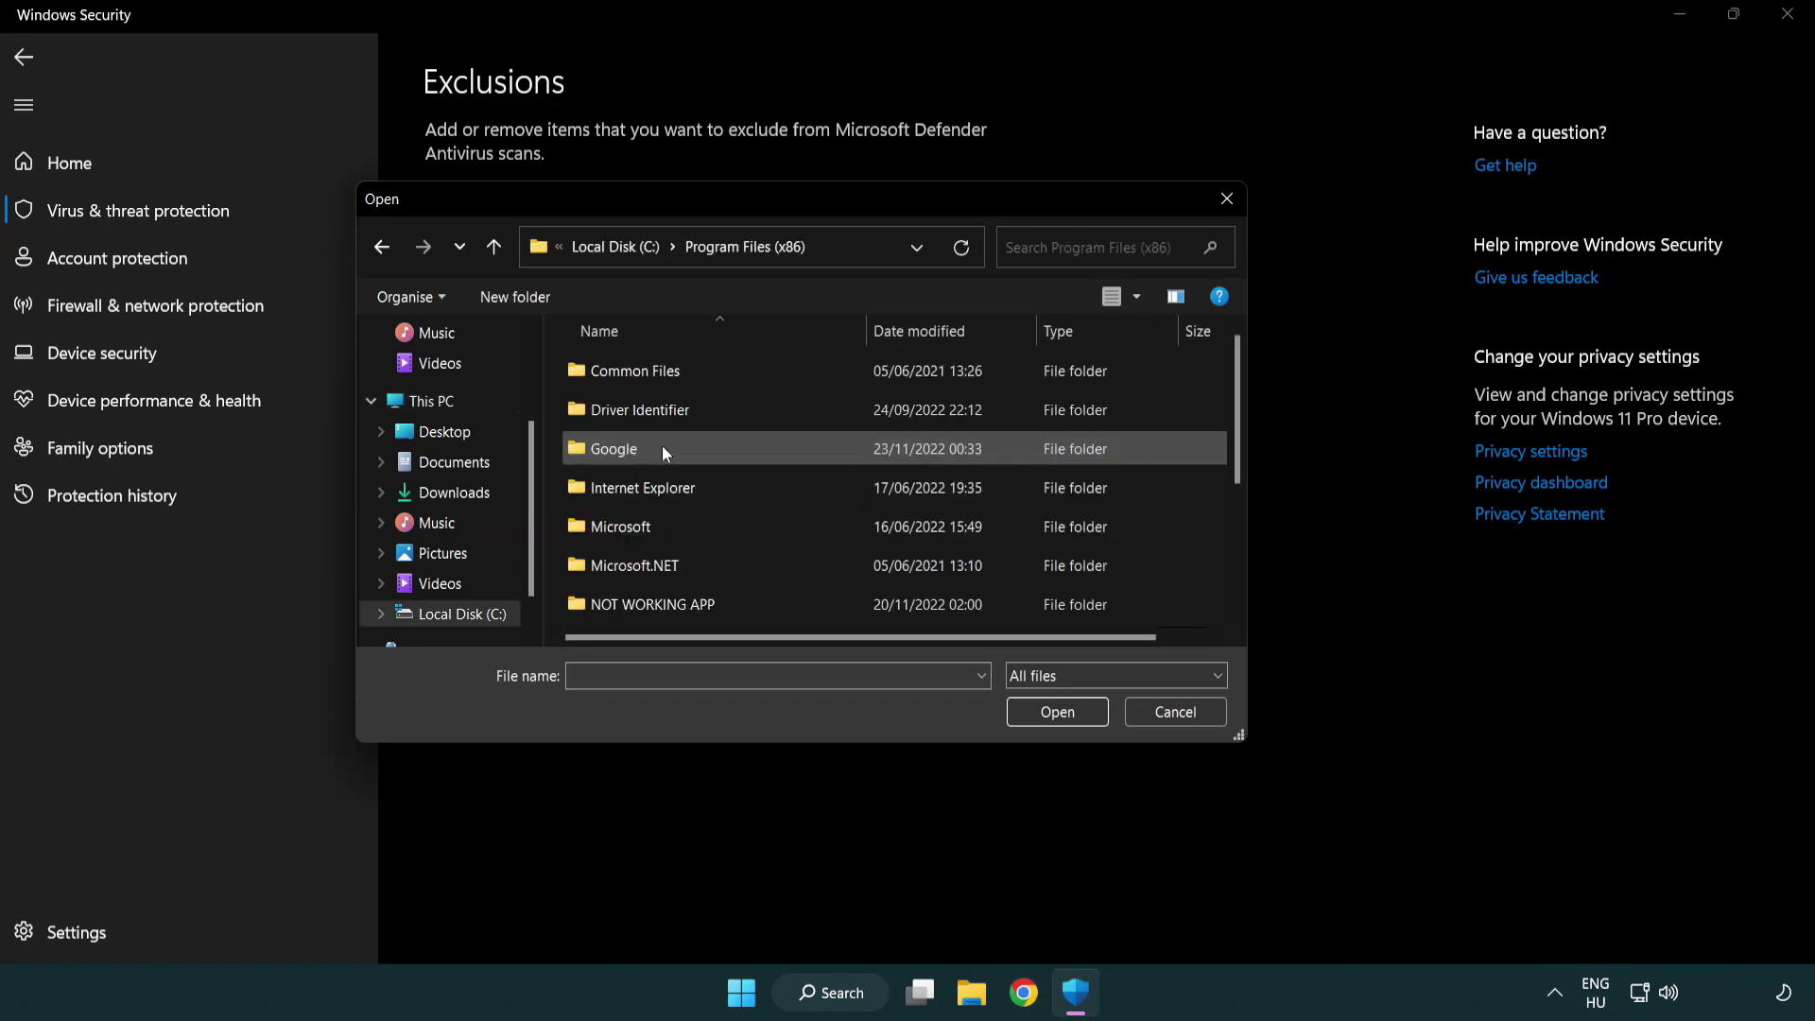
double_click(677, 608)
left_click(640, 368)
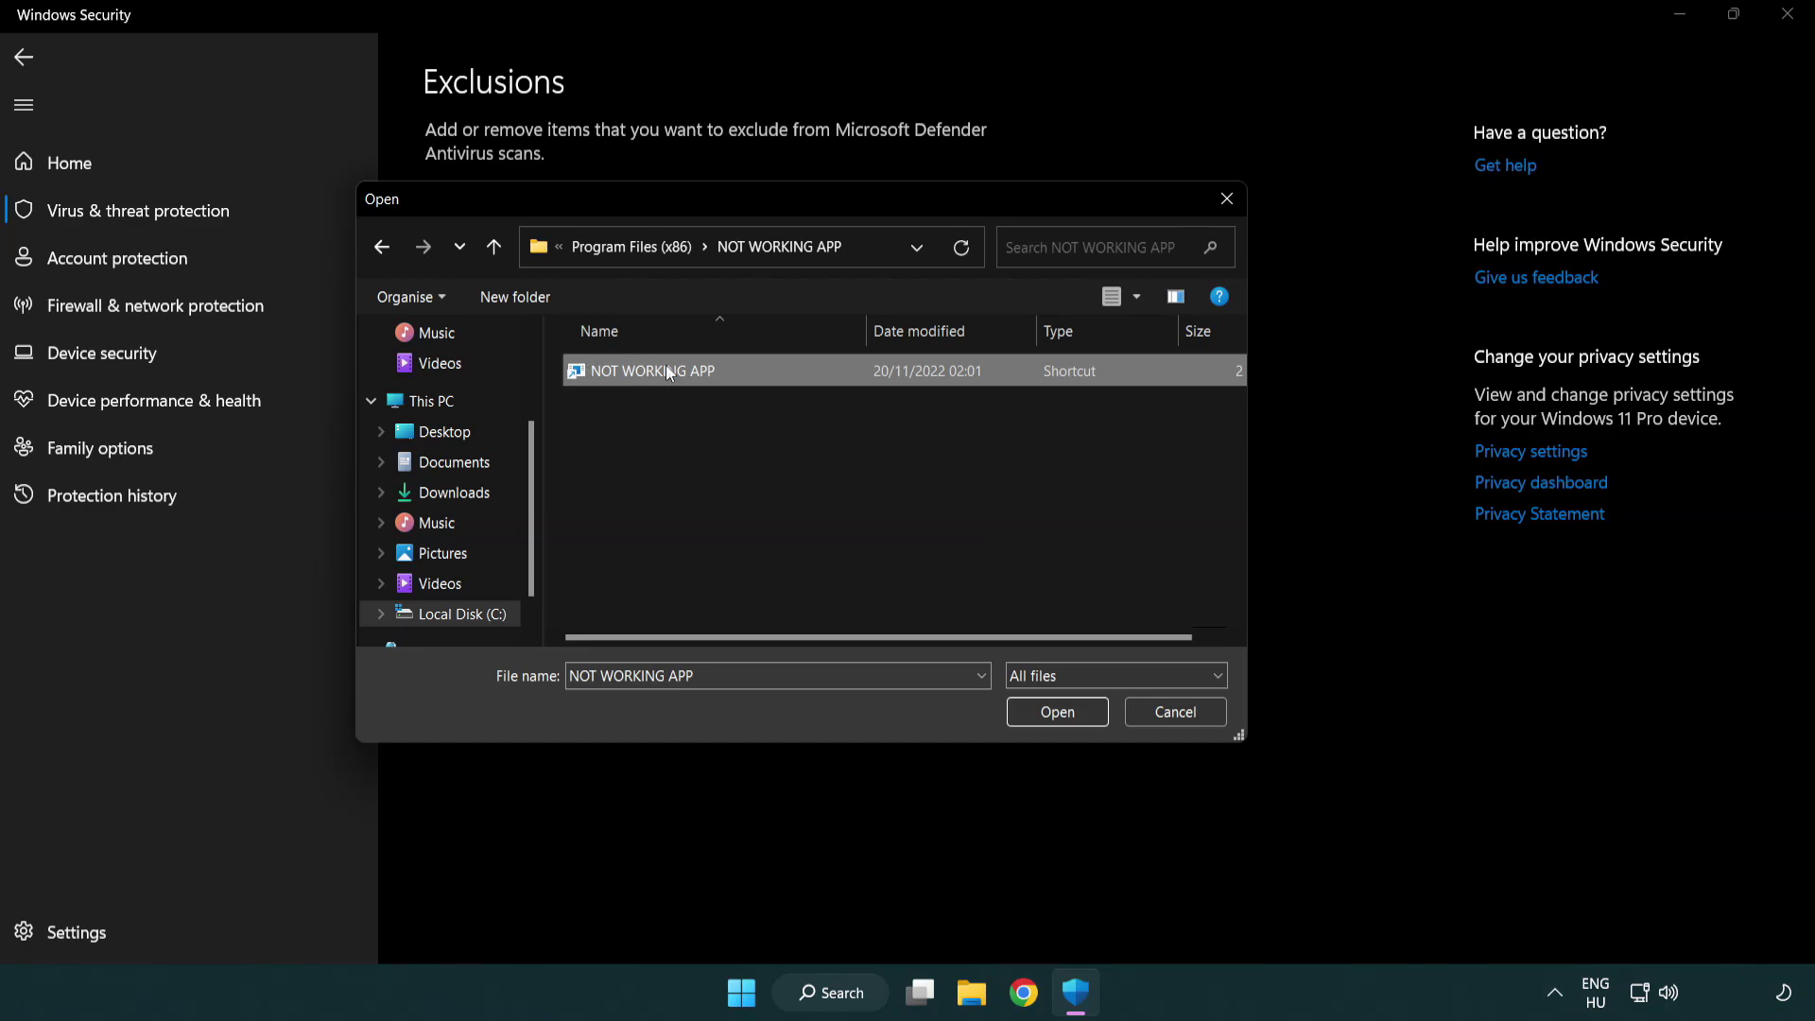
left_click(1053, 717)
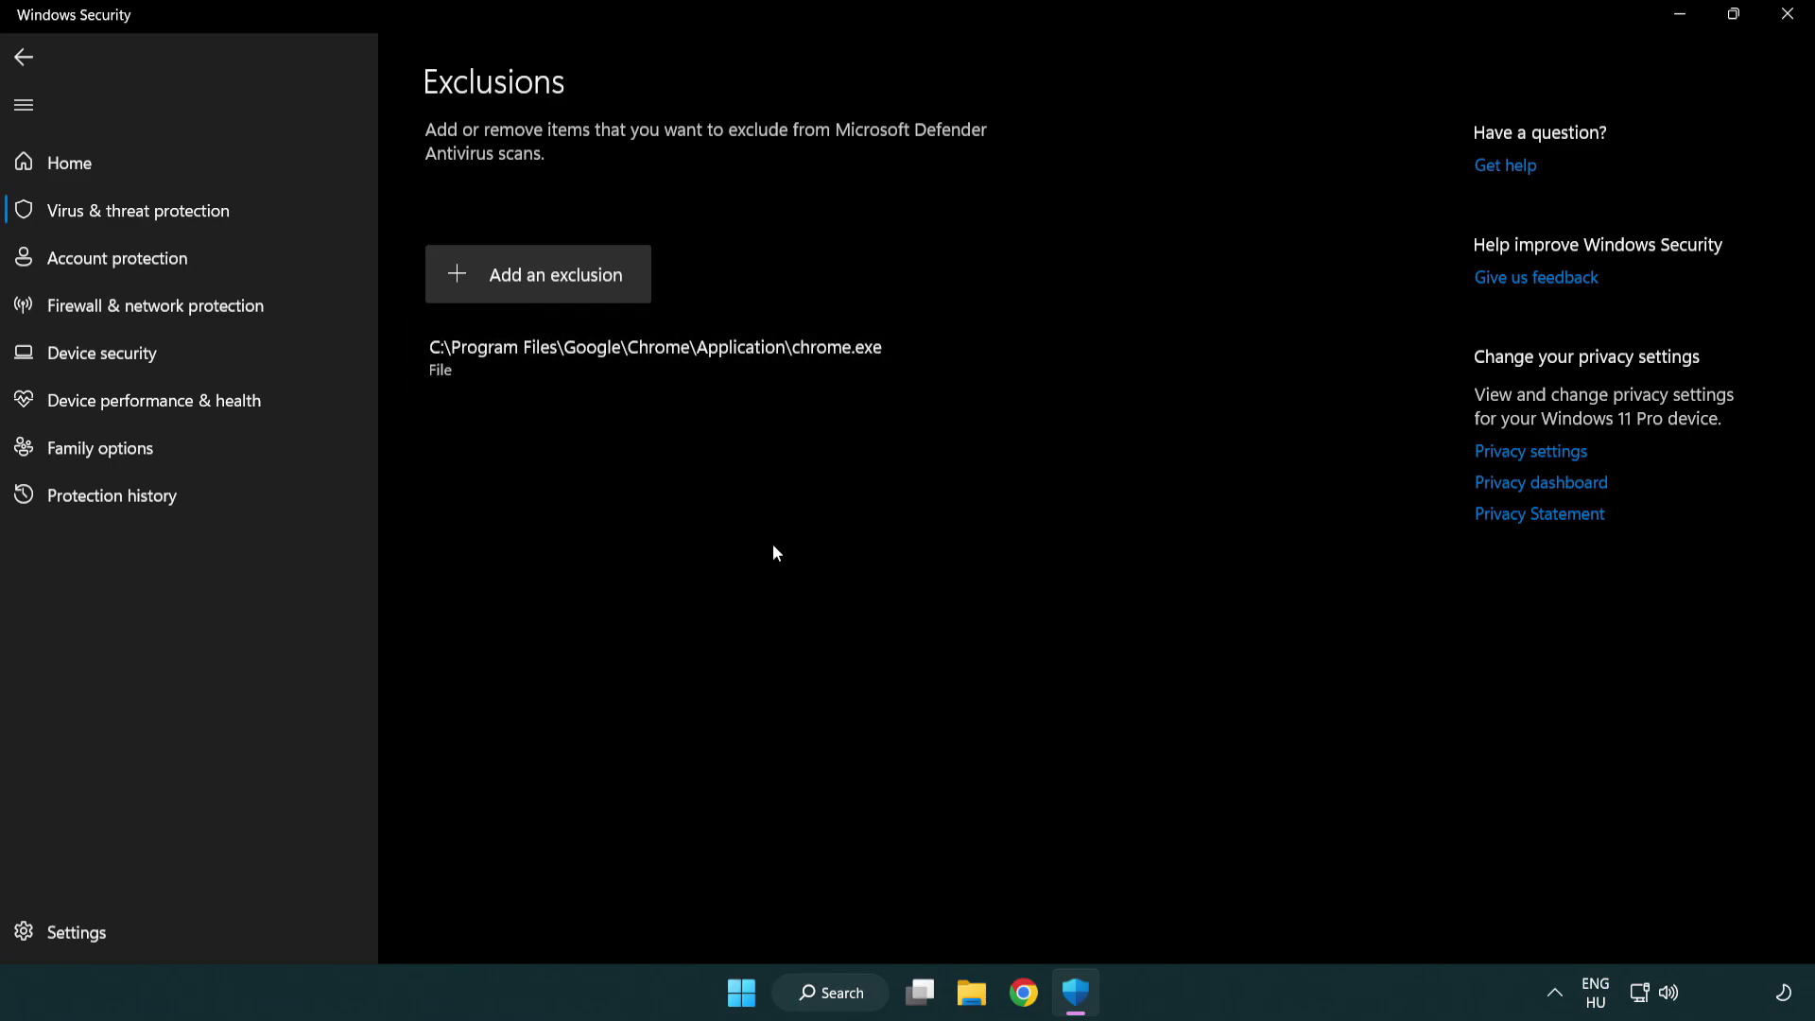
Close Windows Security and show the Start menu power options, including Restart.
left_click(1790, 30)
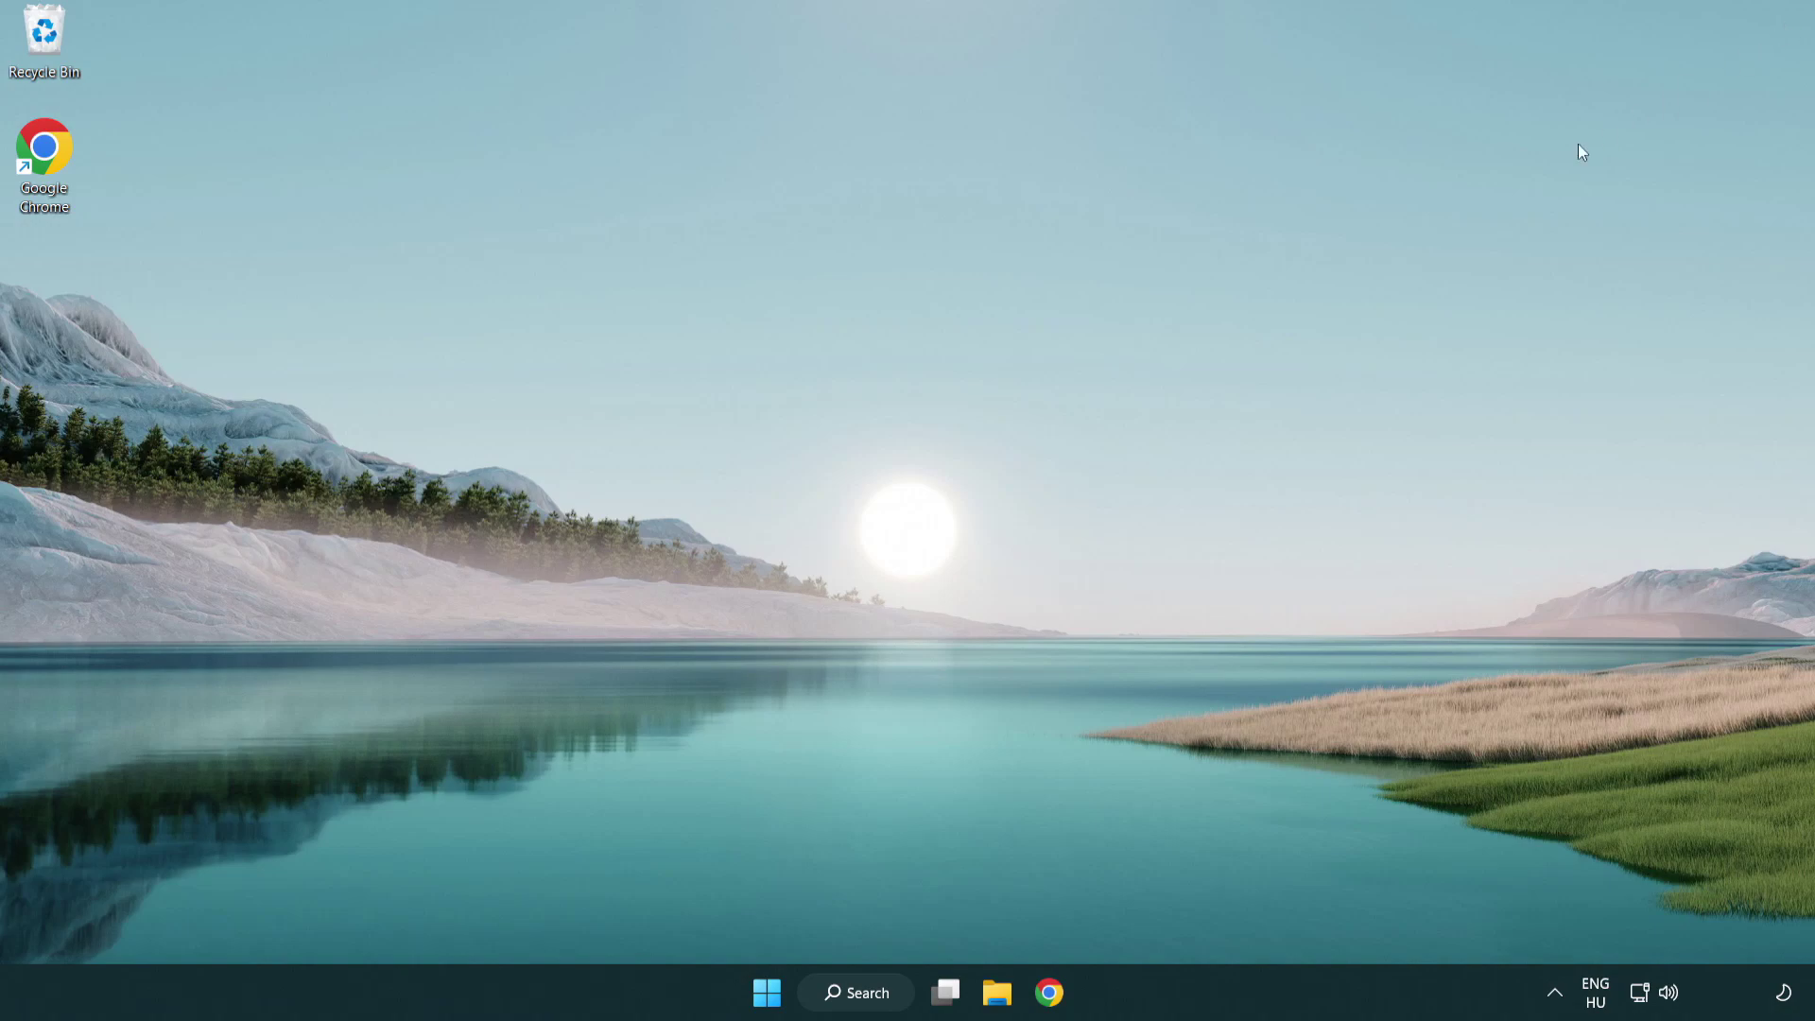
left_click(766, 993)
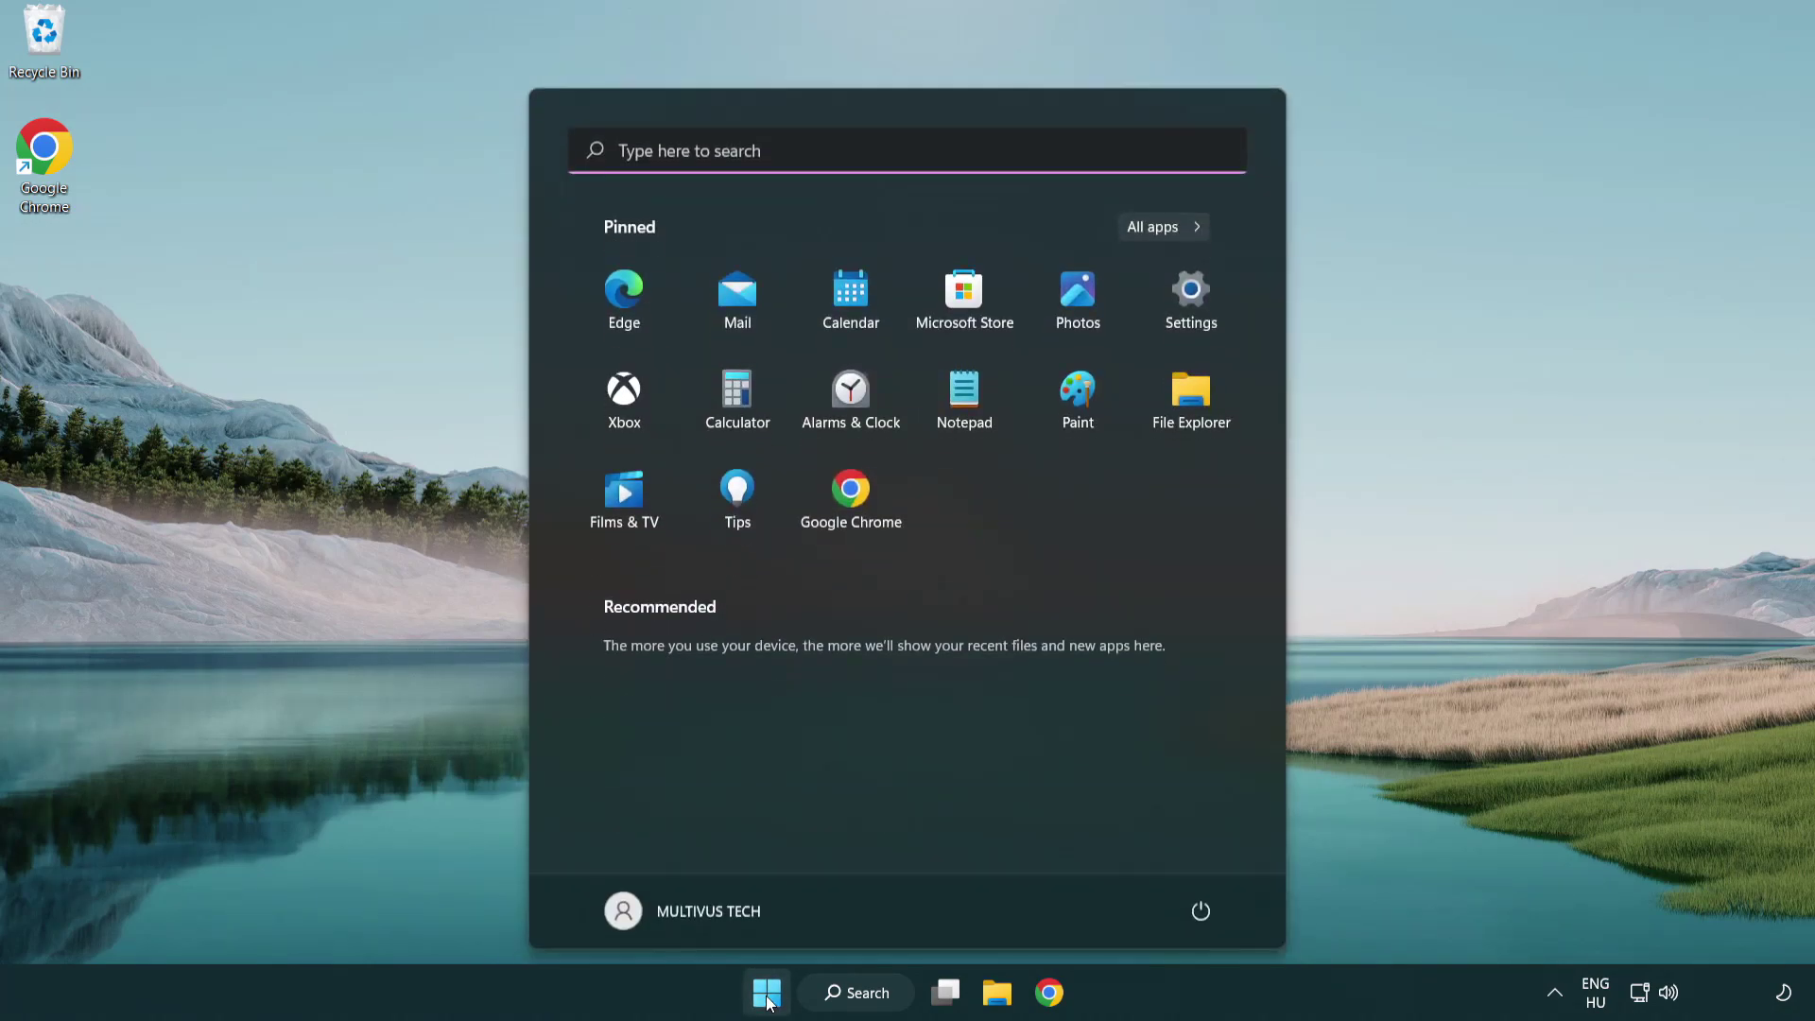
left_click(1203, 912)
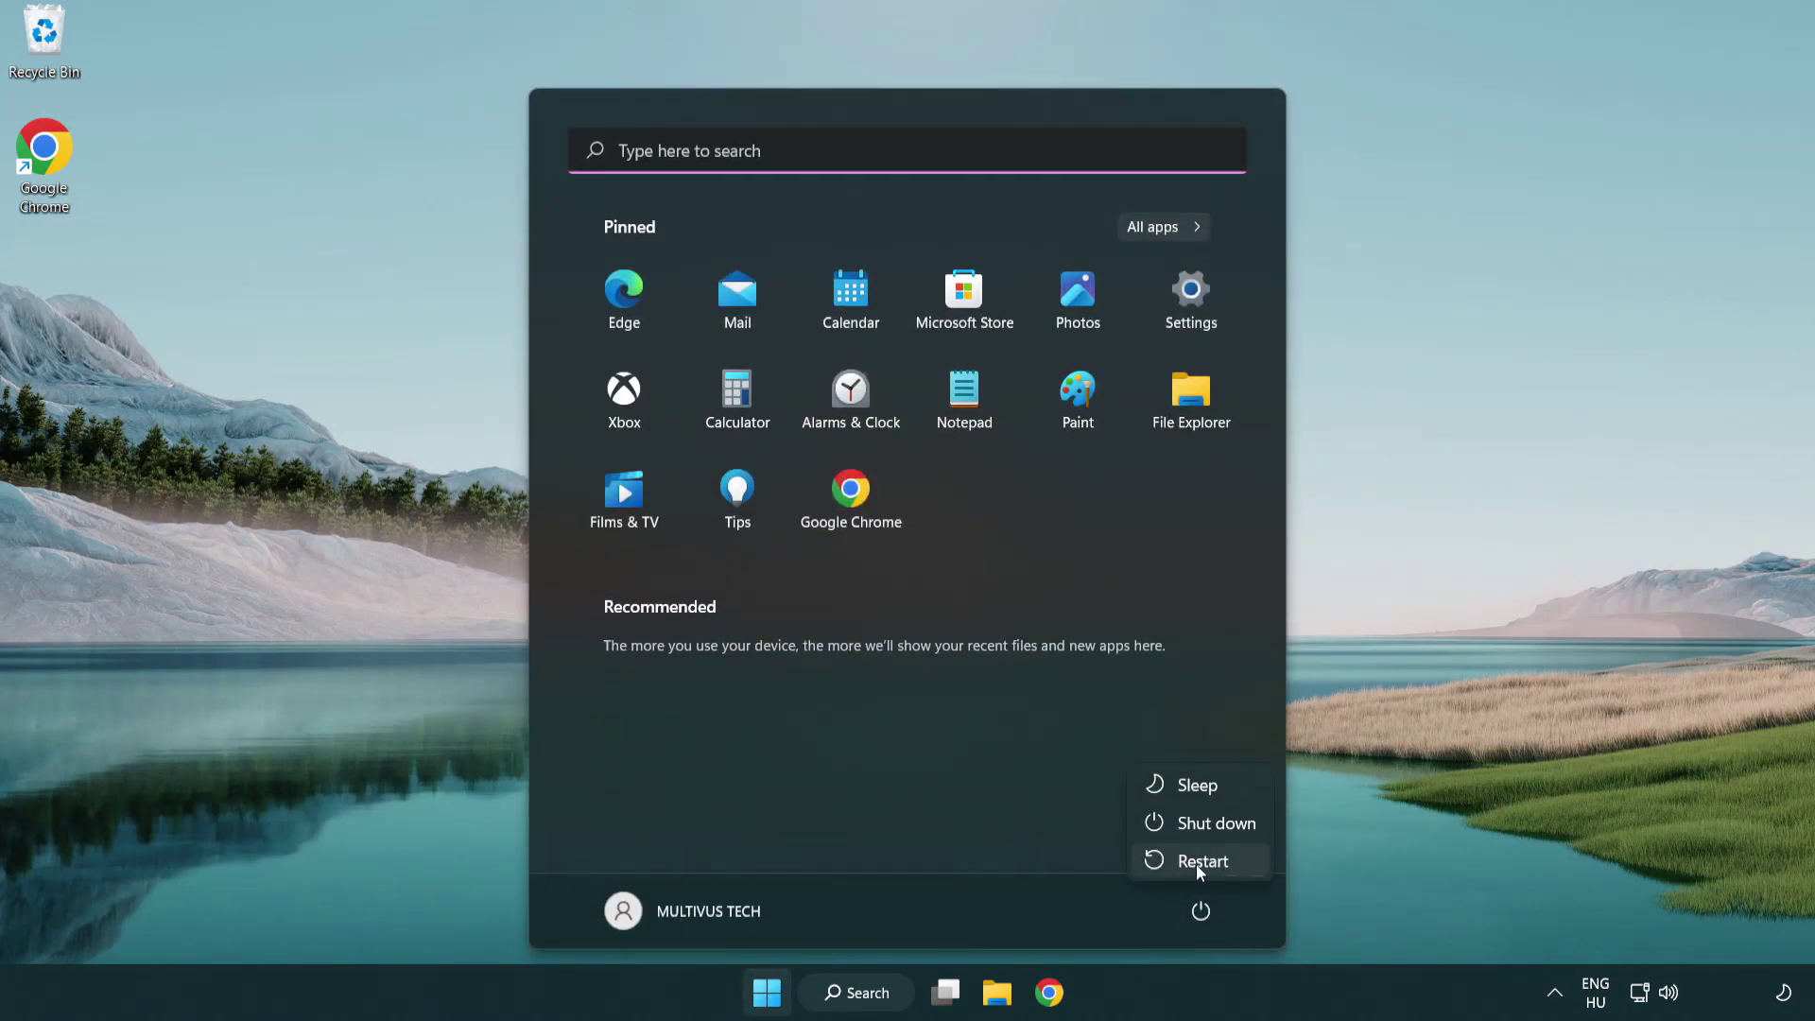